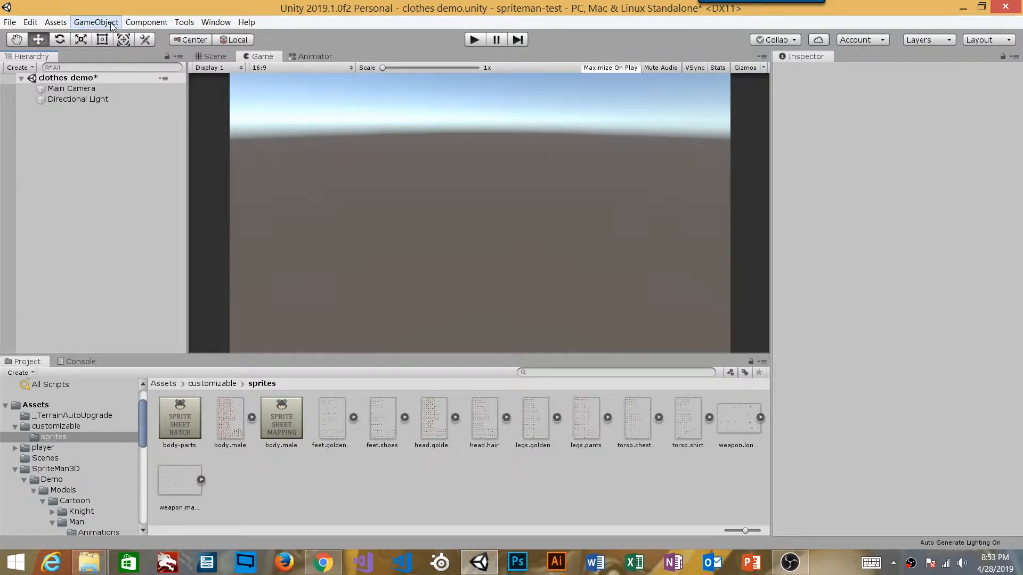
- Add a 3D plane to the clothes demo scene
click(112, 25)
click(111, 24)
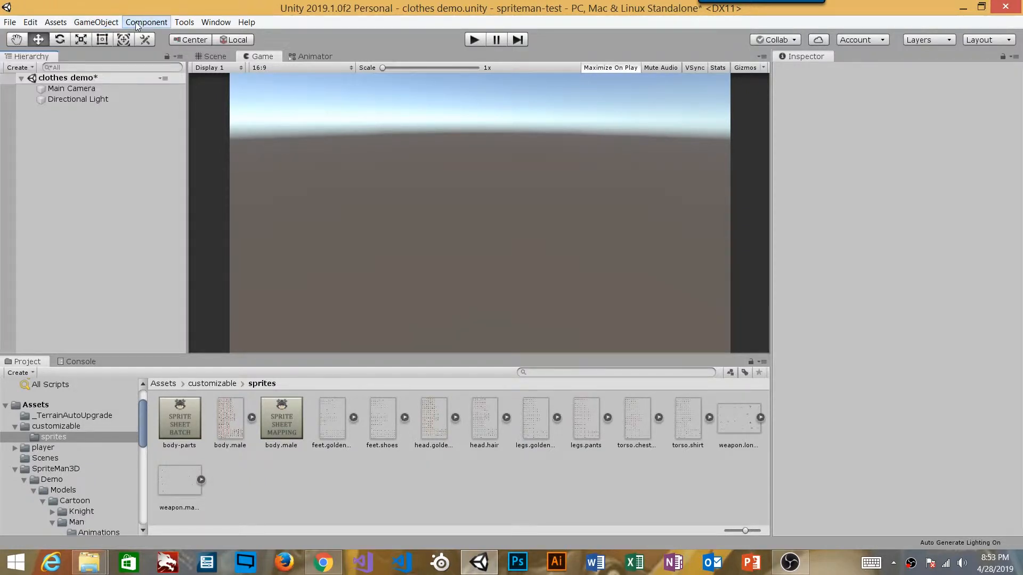
click(106, 24)
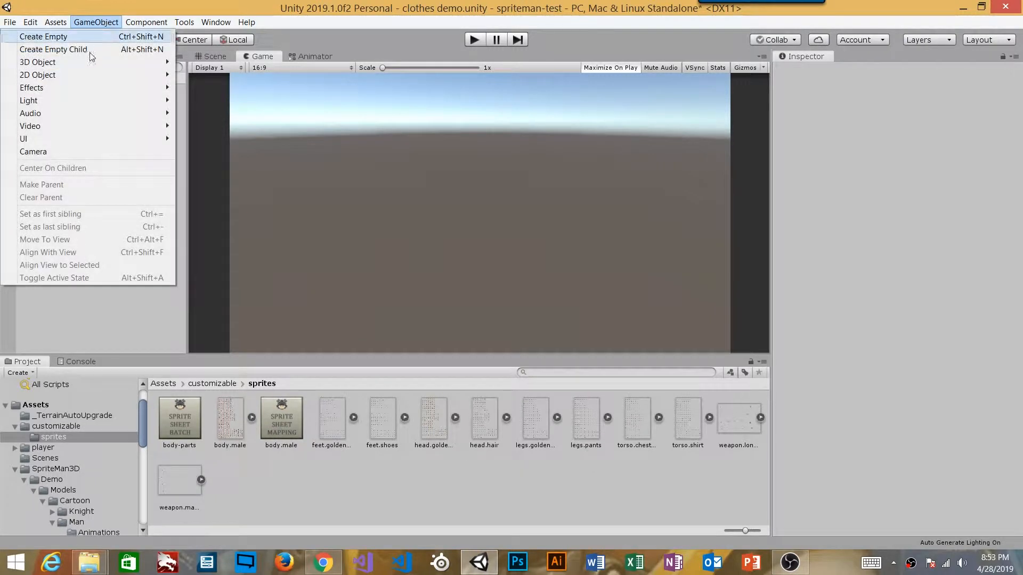
mouse_move(85, 64)
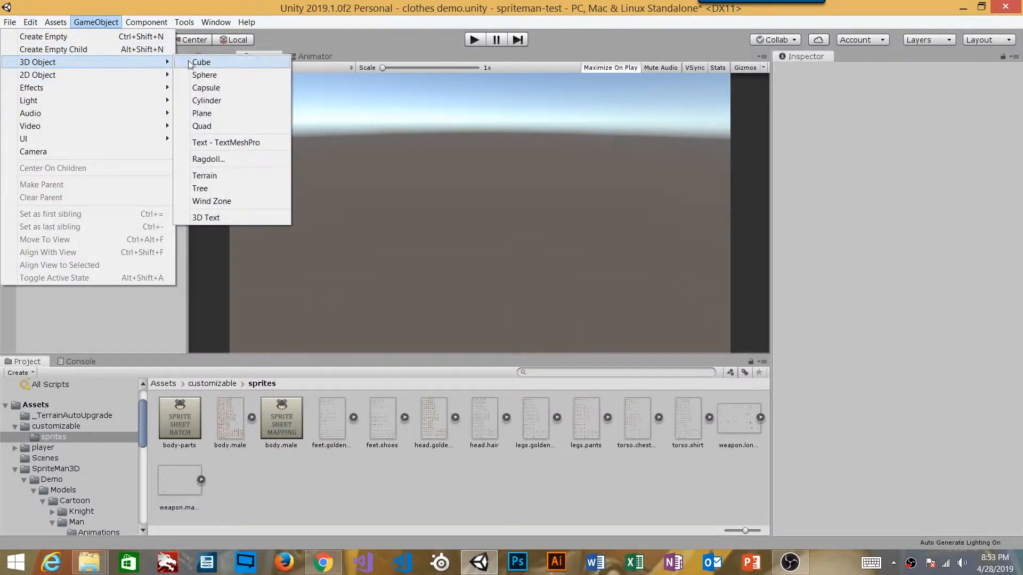
click(222, 111)
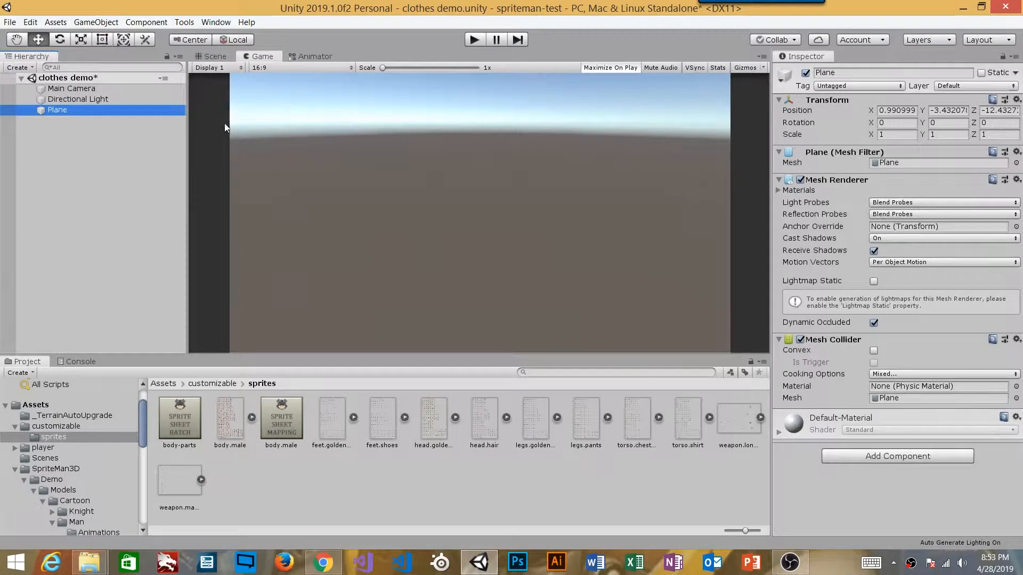
- Set the plane's scale to 10 on the X, Y and Z axes
click(215, 57)
click(895, 135)
text(10)
key(Tab)
key(Tab)
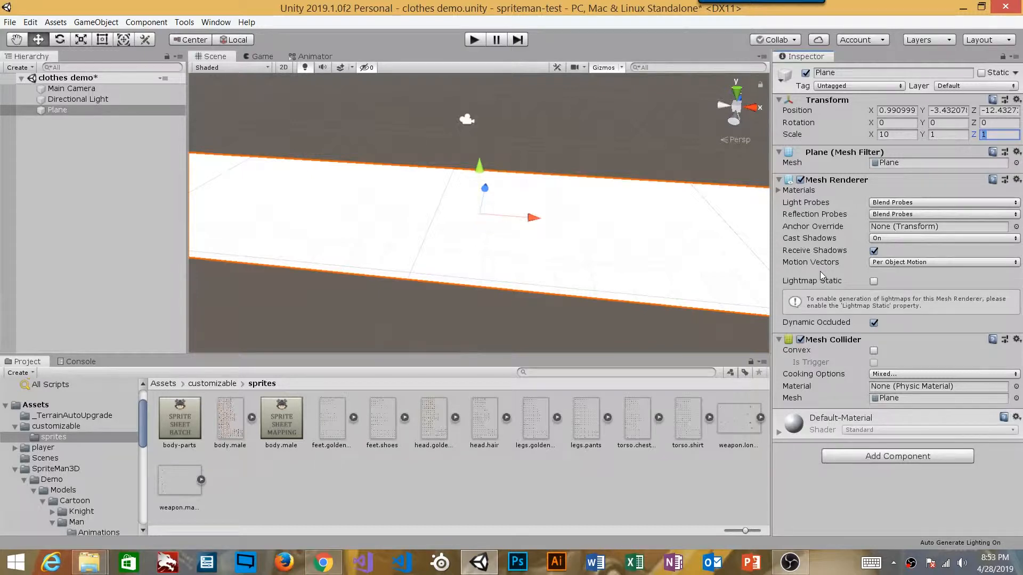
key(shift+Tab)
text(10)
key(Tab)
text(10)
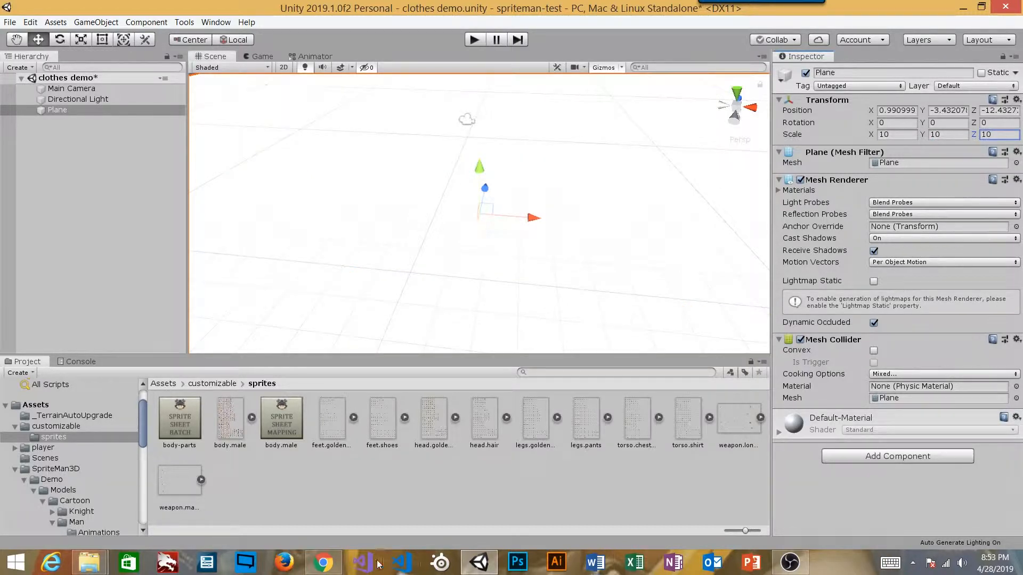
- Apply the stained glass material from the GlassRefraction Materials folder to the plane
scroll(74, 469, down, 3)
scroll(75, 469, down, 5)
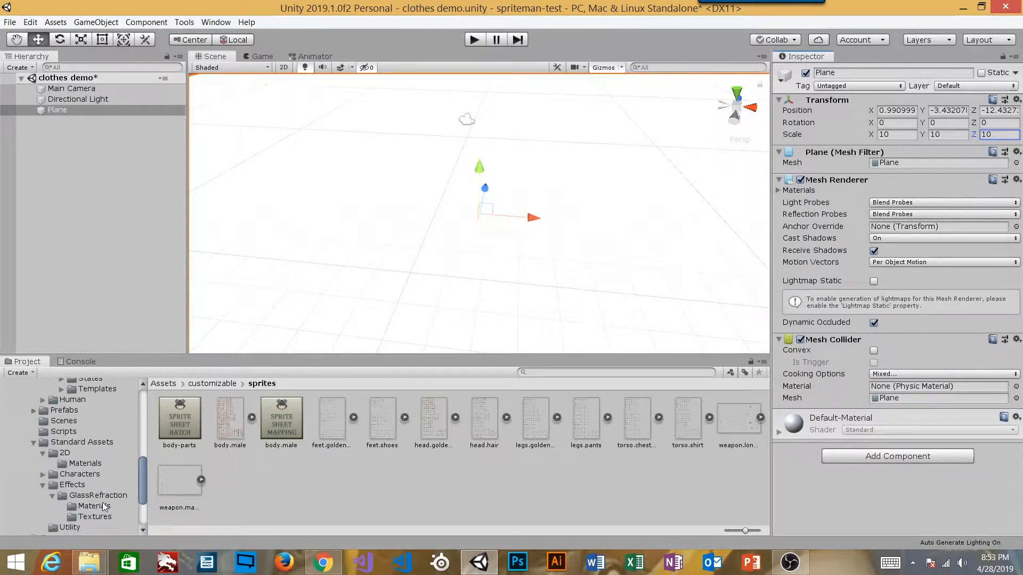
click(101, 506)
drag(180, 419, 213, 139)
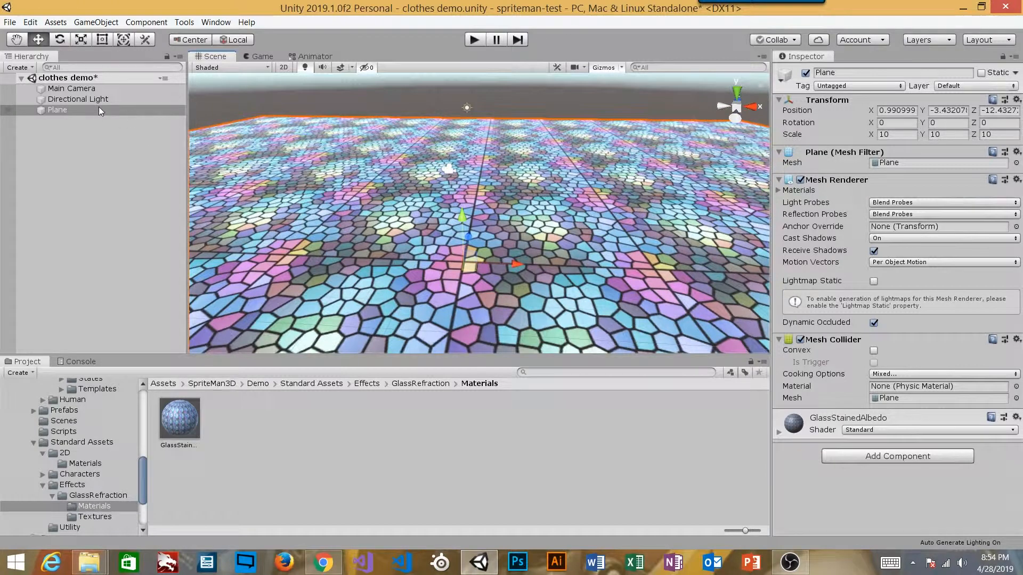
- Set the plane's Z position to 0 and deselect it
click(993, 110)
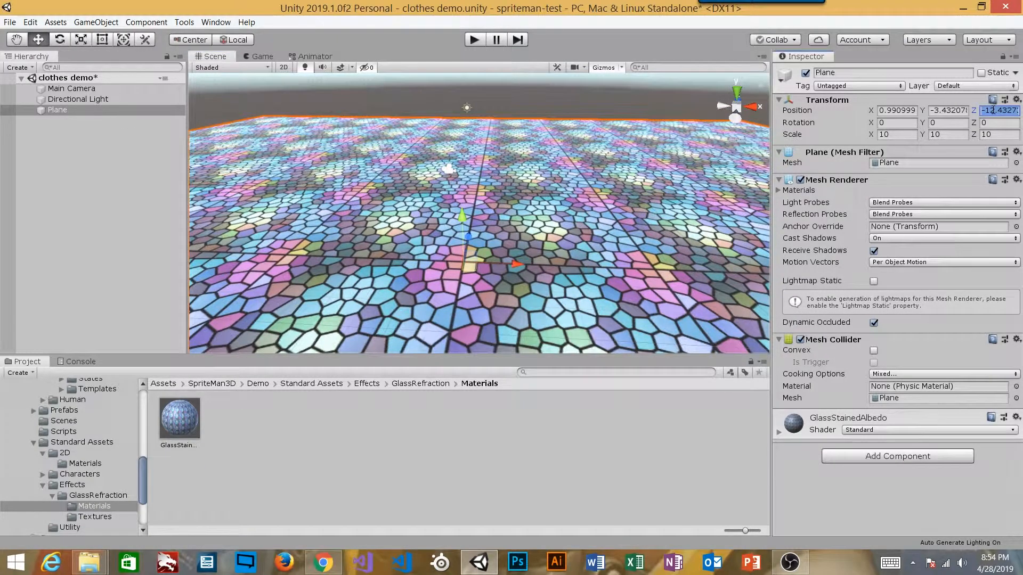
text(0)
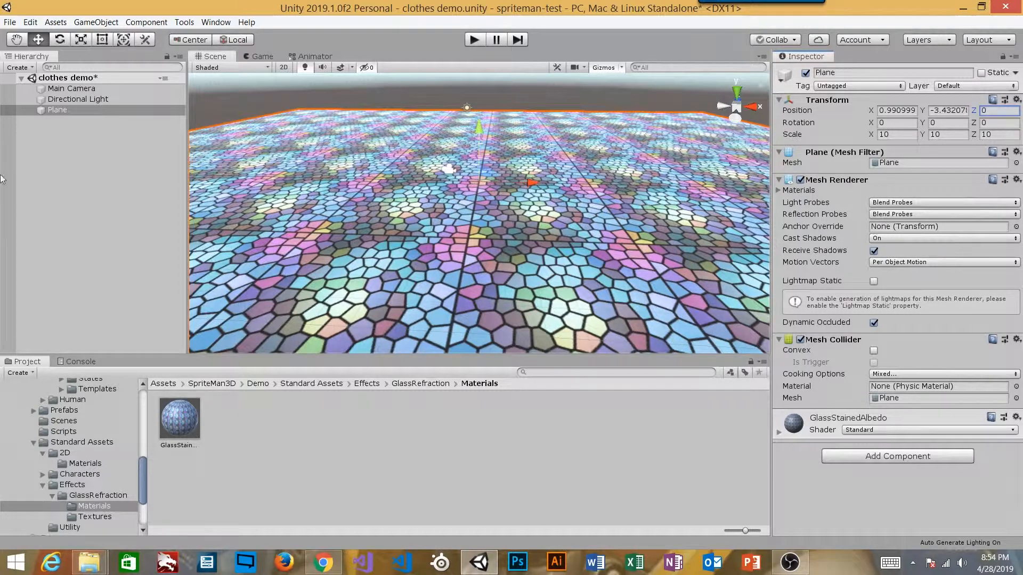
click(89, 132)
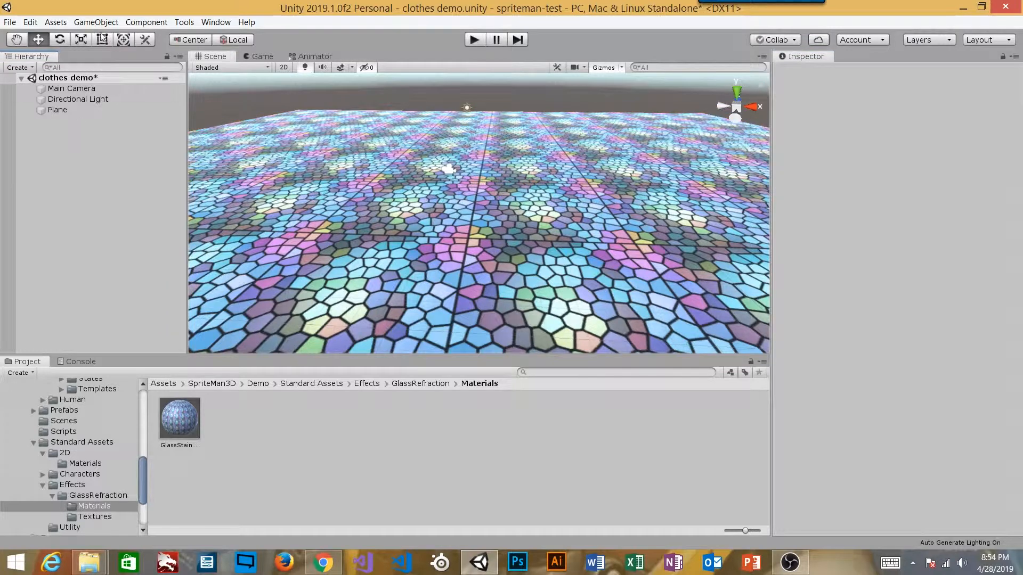
- Add a 3D cube and lower it onto the plane at about Y -2.85
click(99, 24)
mouse_move(64, 61)
click(225, 64)
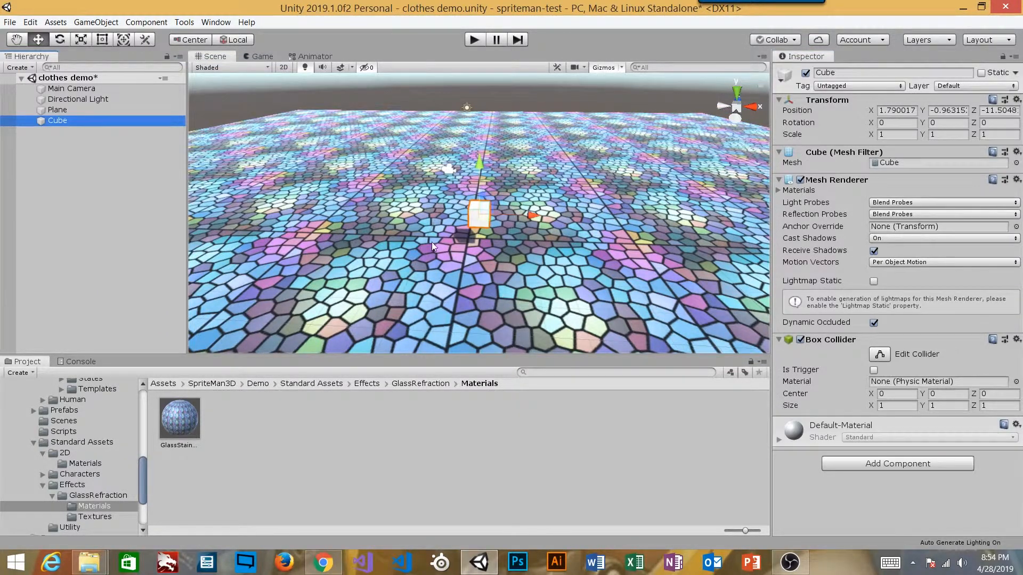
scroll(431, 242, up, 3)
drag(514, 149, 510, 193)
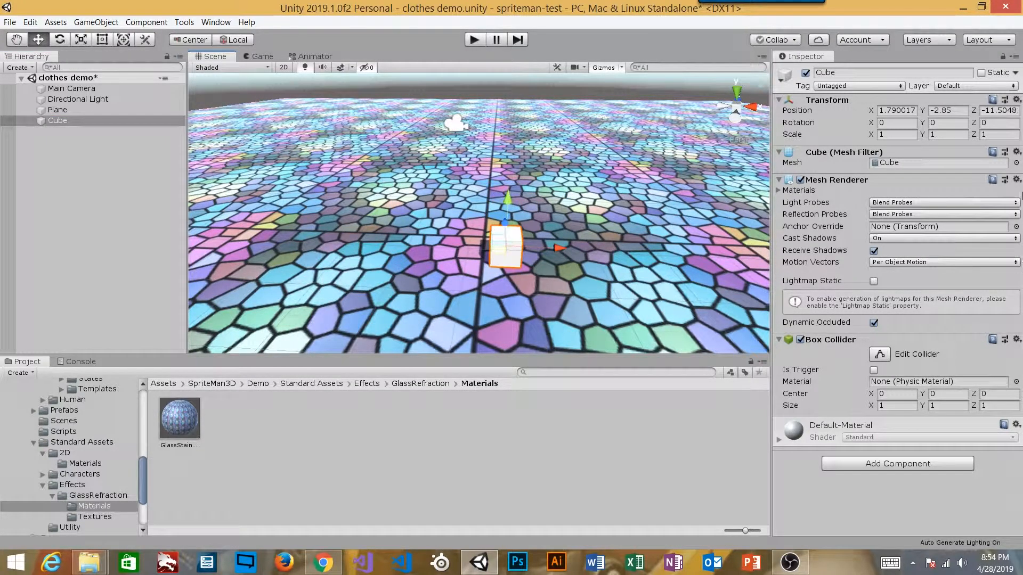
- Set the cube's Z position to 0 and check its placement in the Game view
click(999, 110)
text(0)
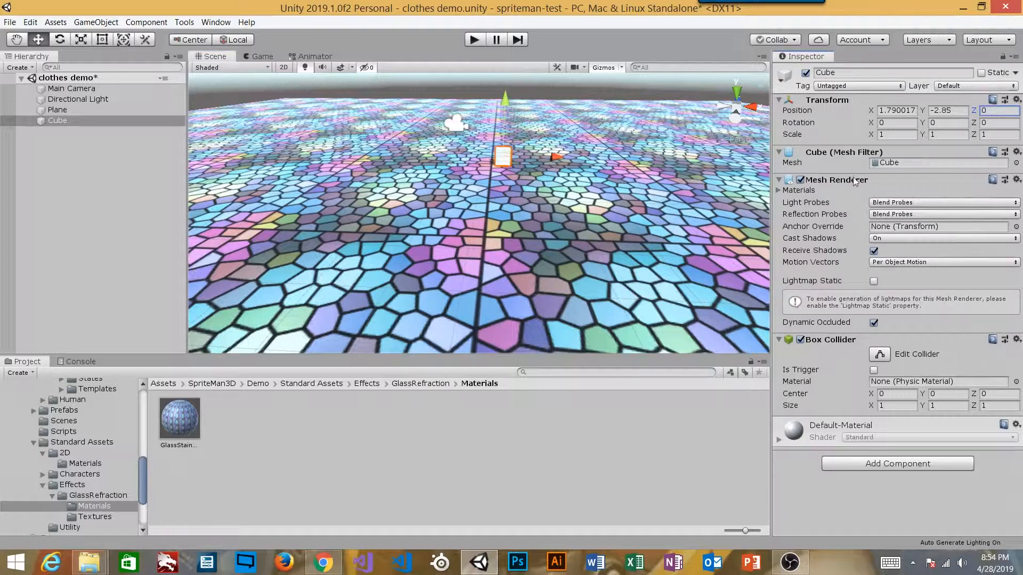
click(269, 58)
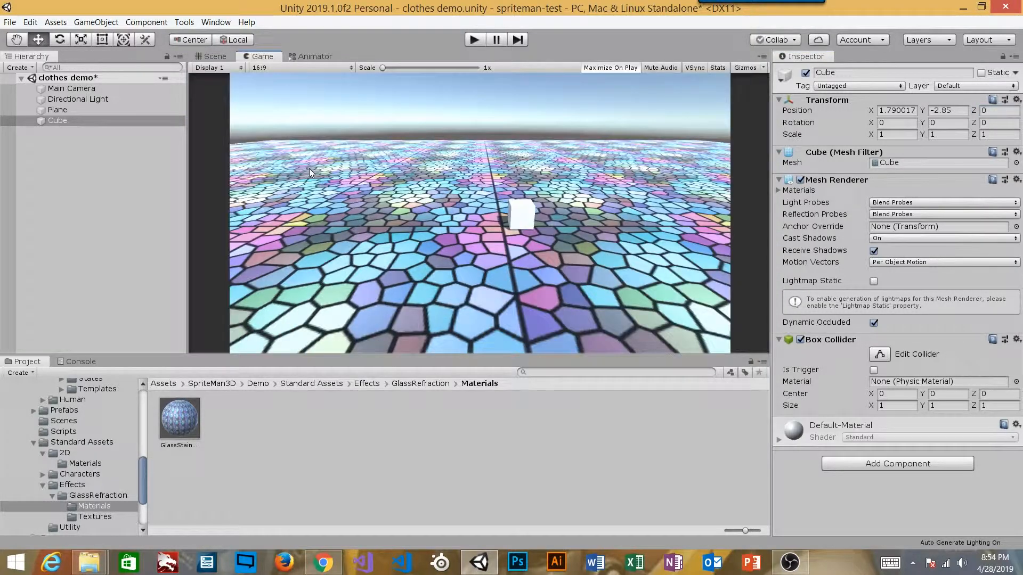
click(67, 89)
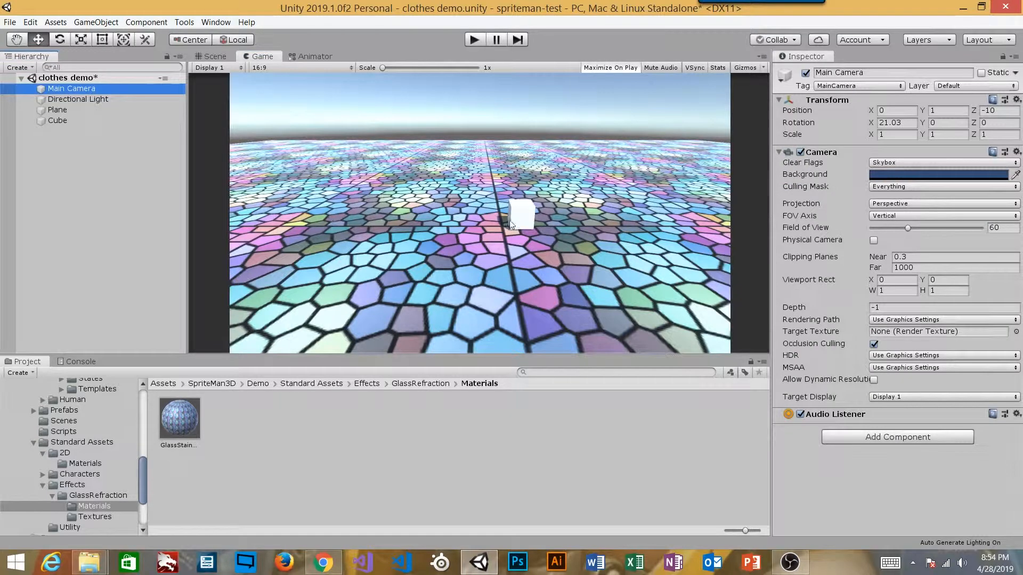
click(59, 121)
click(215, 57)
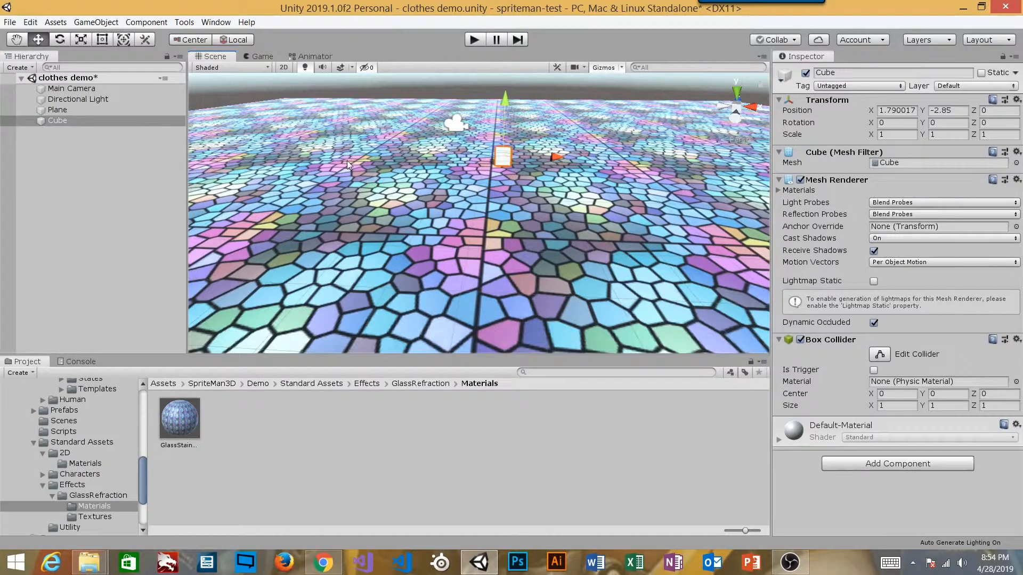
- Create an empty game object and move it near the cube, to about Y -2.58 and Z -2.46
key(f)
scroll(391, 207, down, 8)
middle_drag(378, 224, 433, 214)
click(186, 23)
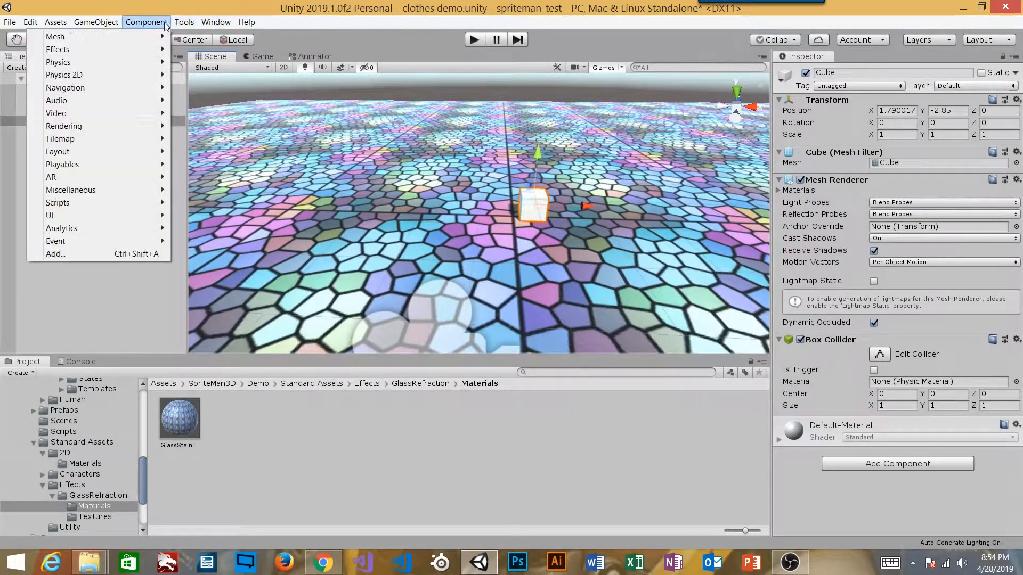
click(87, 36)
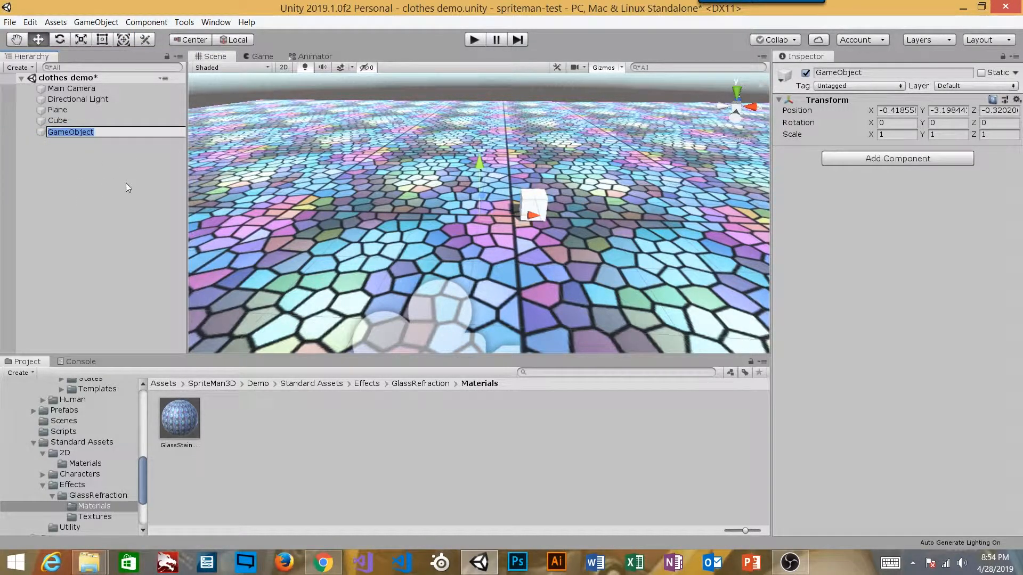
click(104, 169)
click(87, 133)
drag(481, 166, 467, 211)
right_click(485, 183)
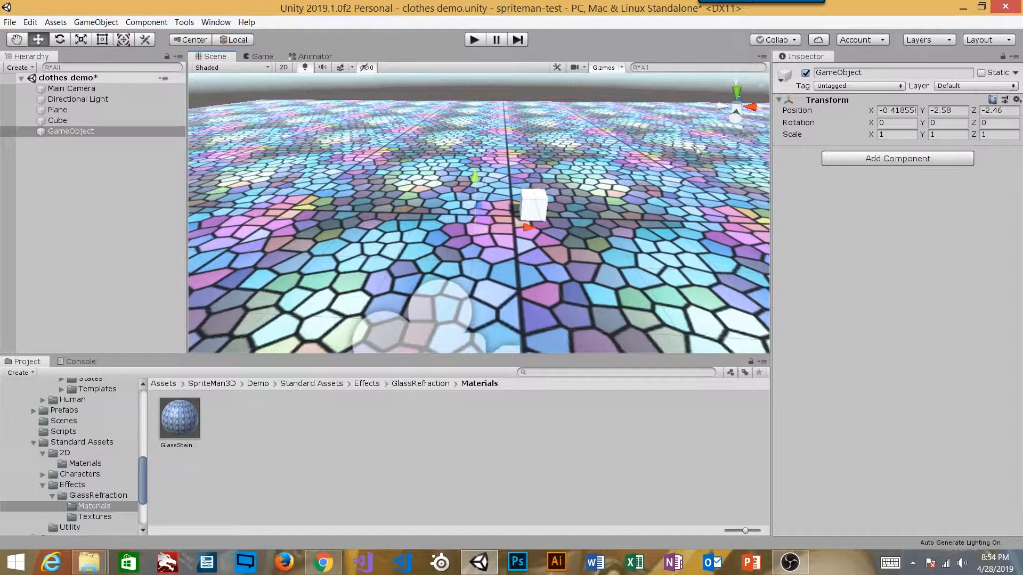
- Rename the empty game object to "customizable"
click(62, 128)
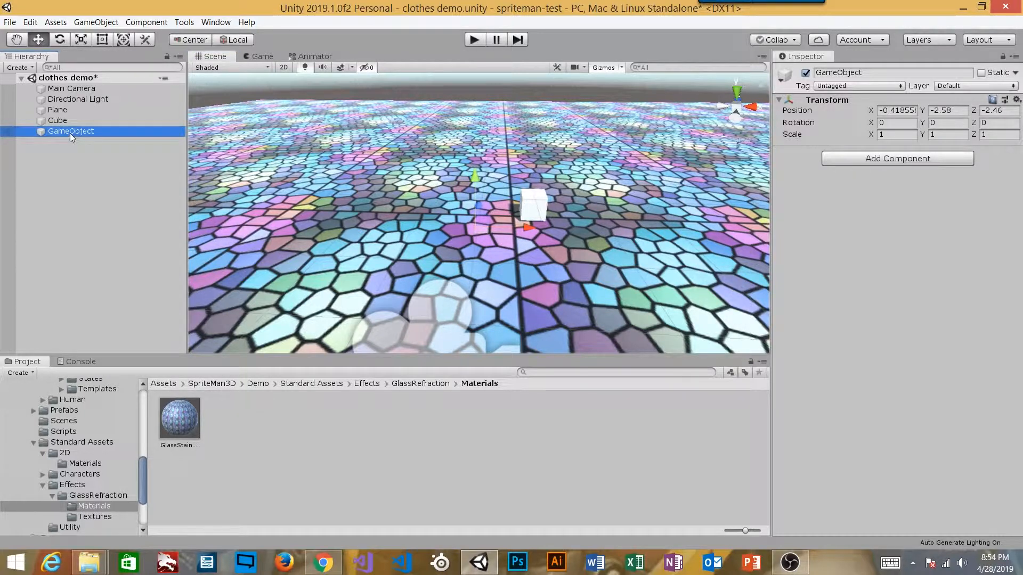
key(F2)
text(customizable)
key(Return)
- Add a 2D sprite as a child of the customizable object and name it "managed sprite"
right_click(90, 133)
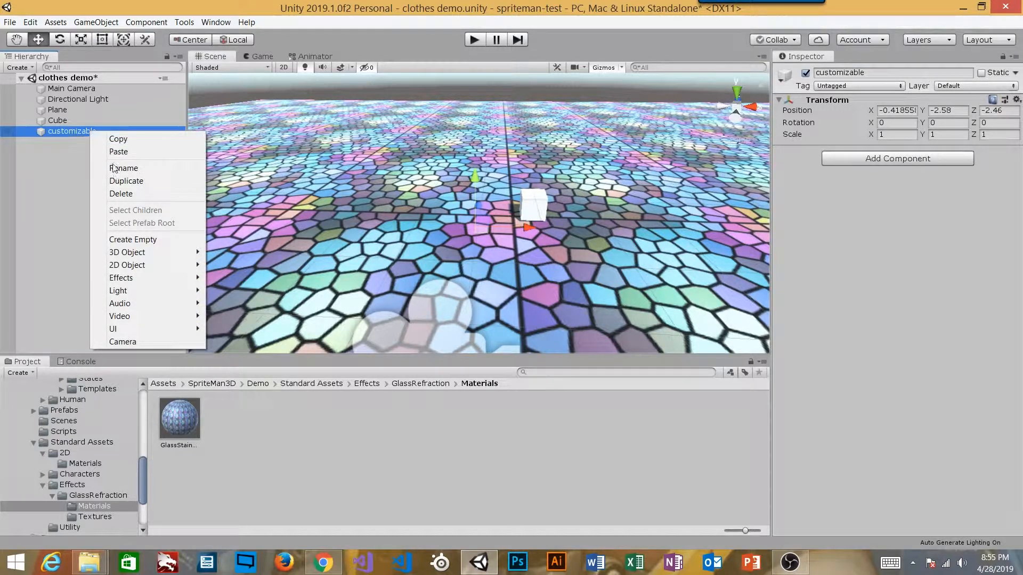
mouse_move(150, 269)
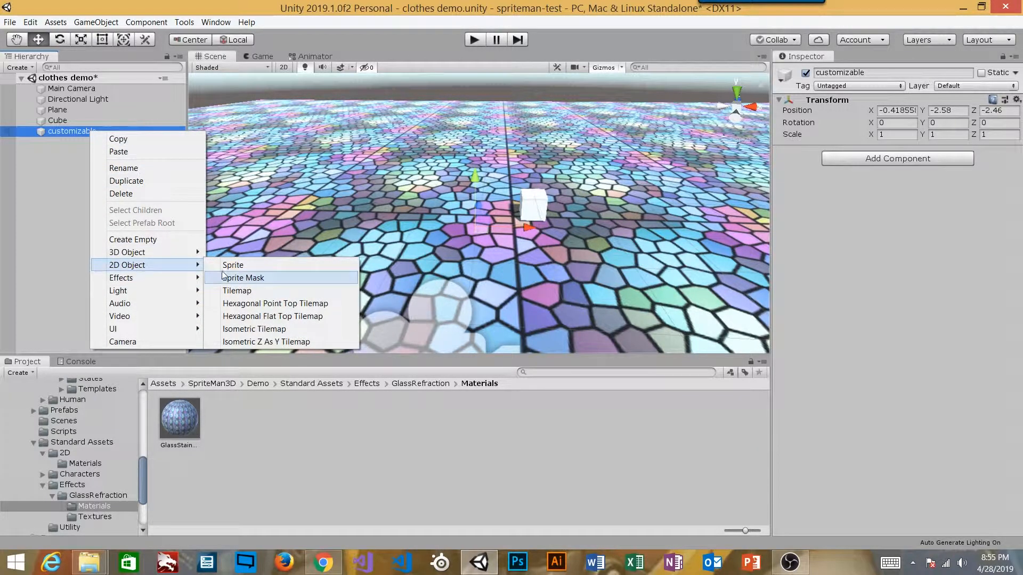
click(252, 264)
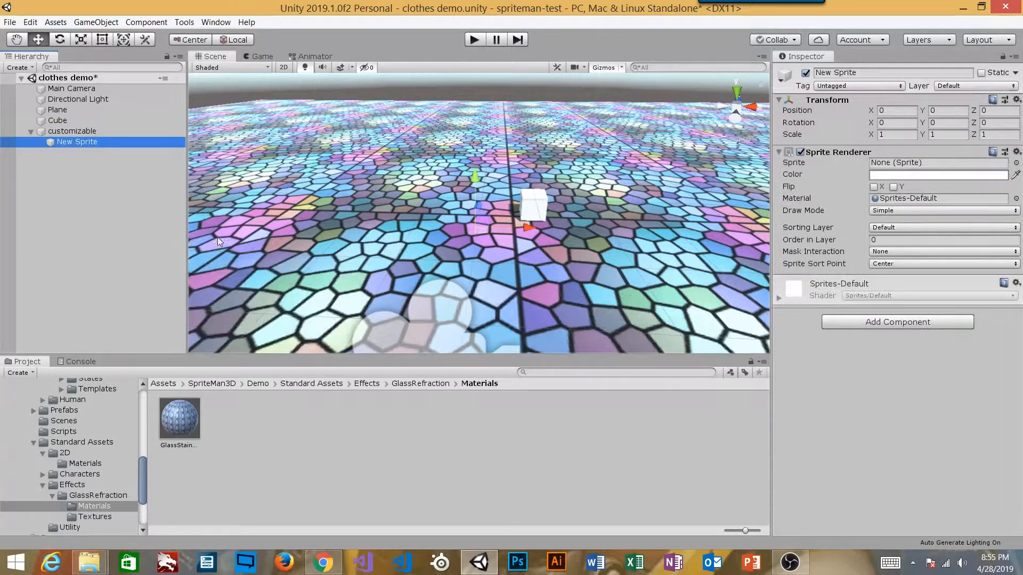
click(79, 143)
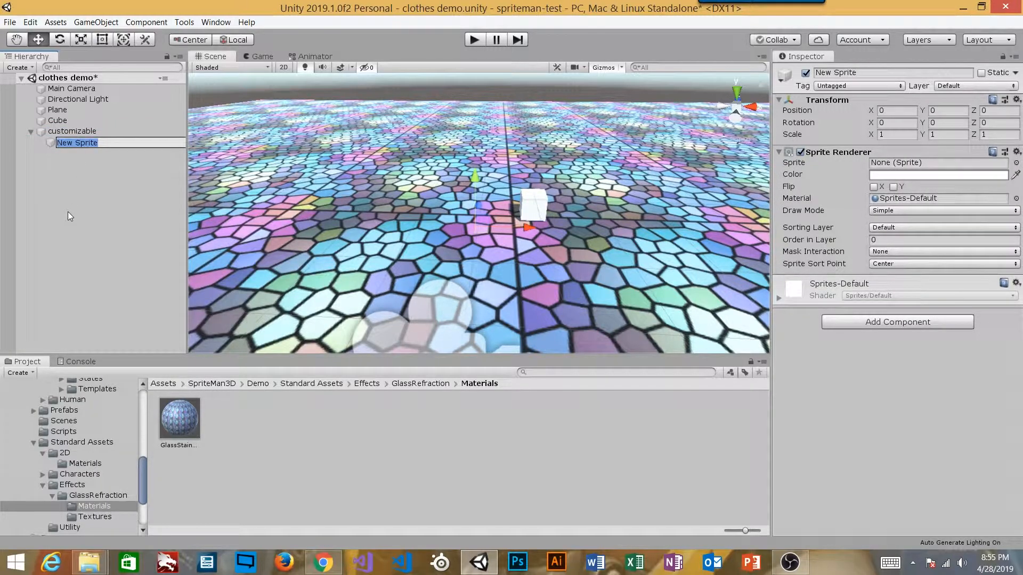
text(managed sprite)
key(Return)
- Assign the idle-s sprite from the body.male sheet in customizable/sprites to the managed sprite's Sprite Renderer
alt+drag(402, 209, 434, 226)
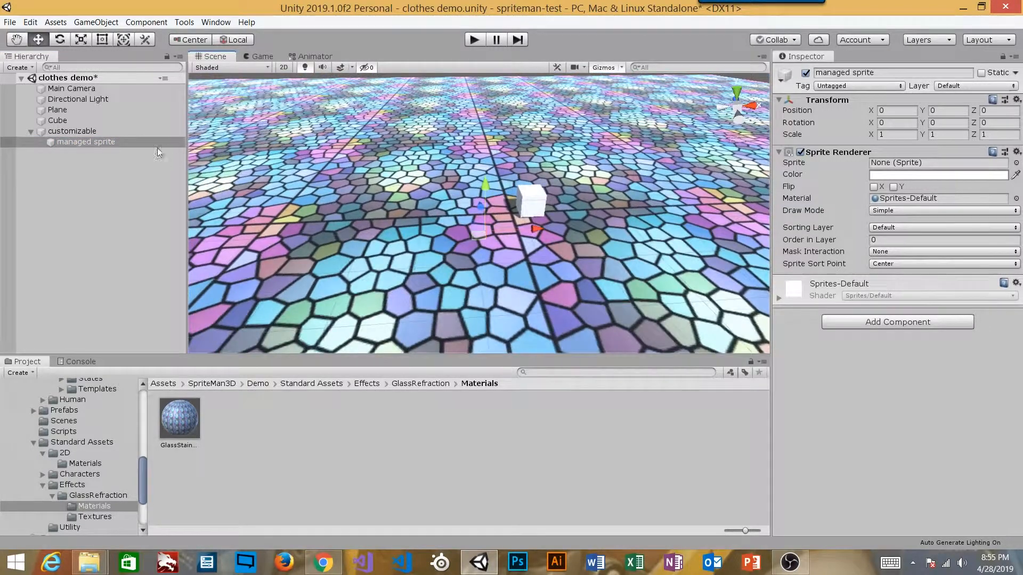
click(113, 132)
click(117, 140)
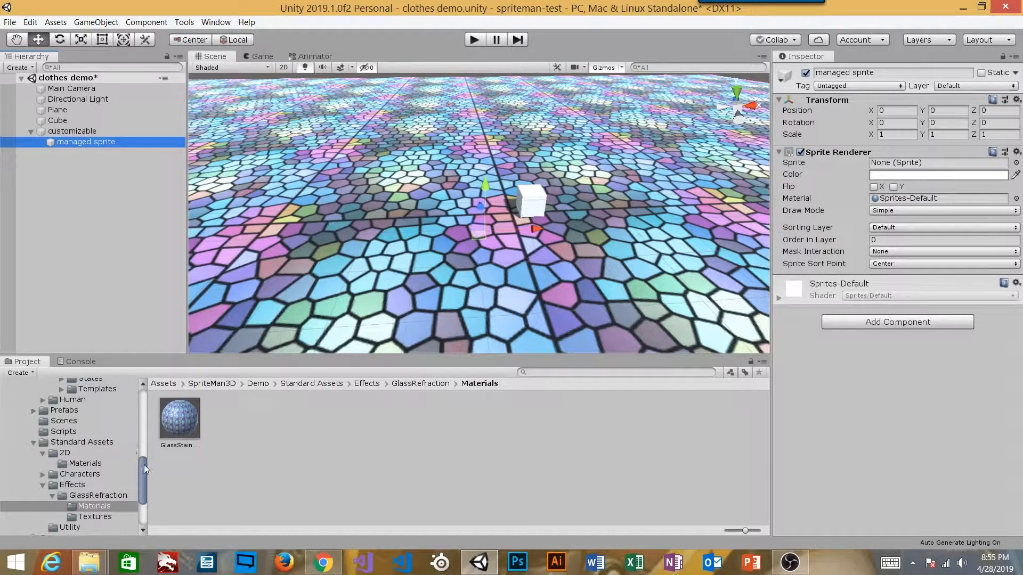
click(145, 414)
click(51, 423)
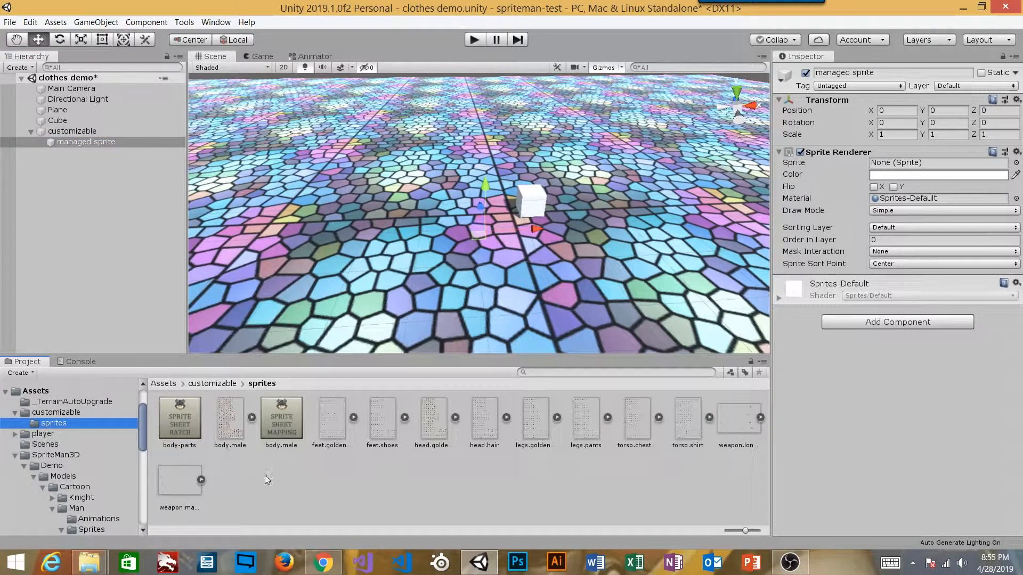
click(254, 417)
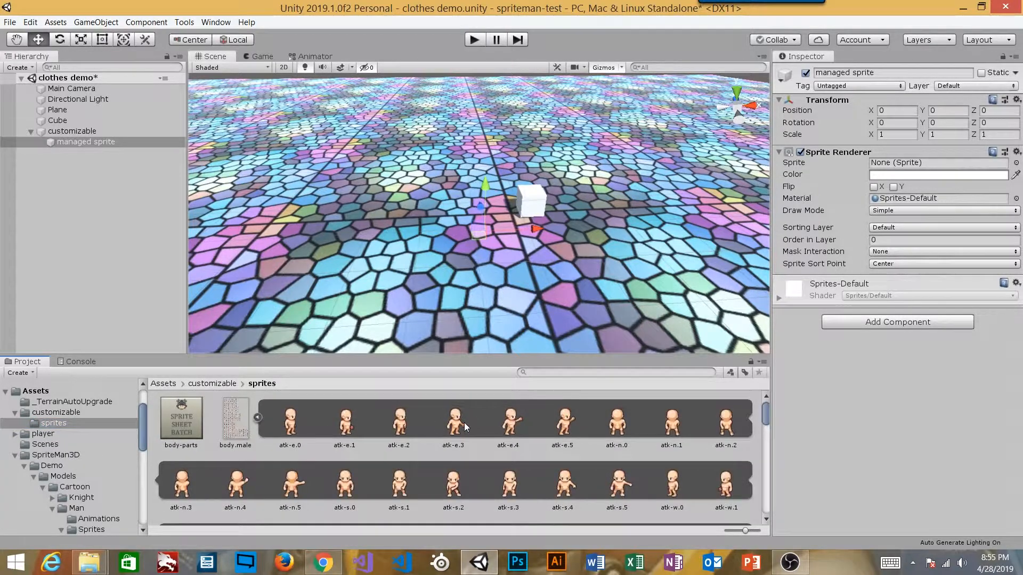
scroll(465, 423, down, 3)
scroll(481, 466, down, 6)
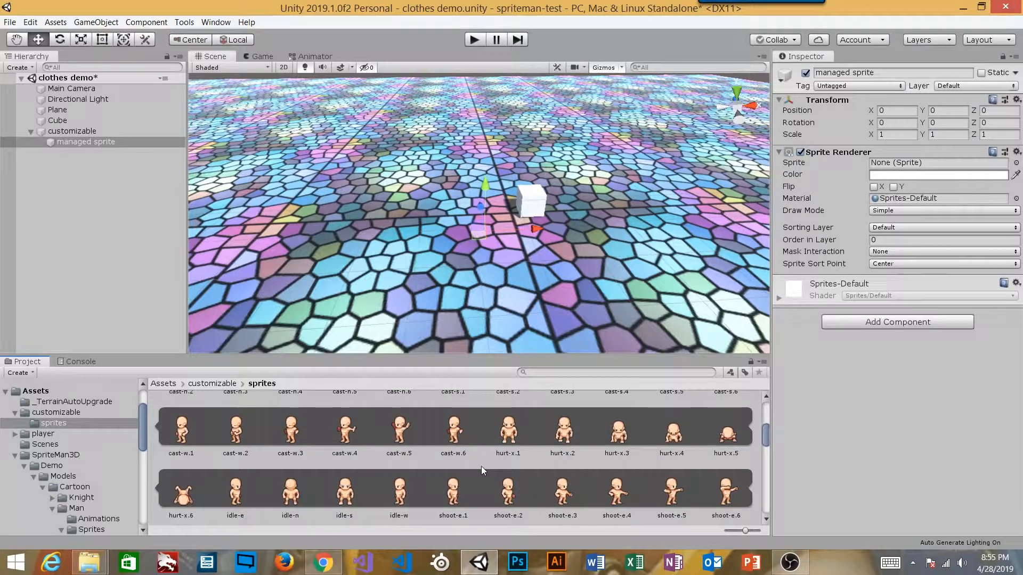
drag(347, 497, 886, 165)
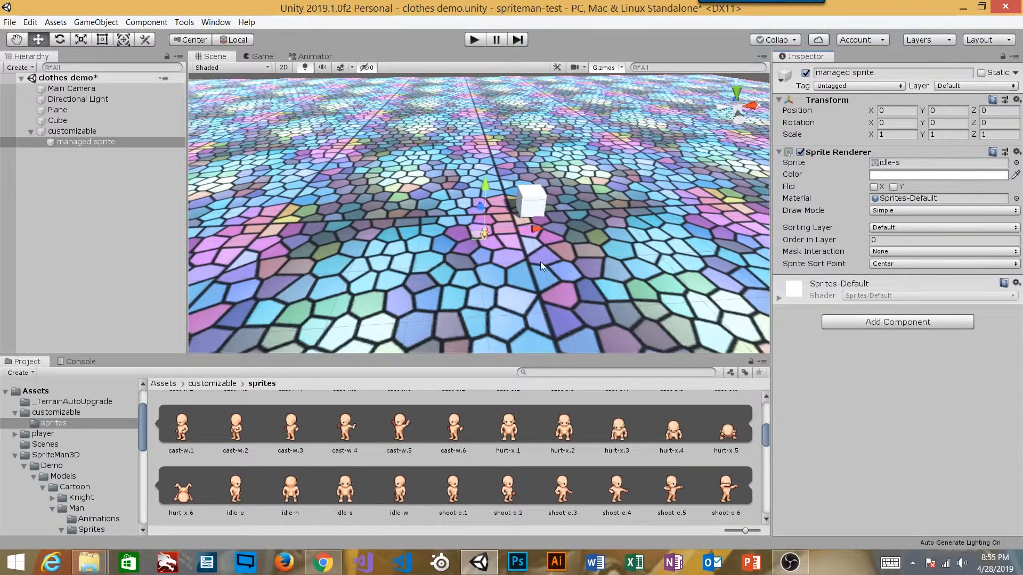
- Move the customizable parent object beside the cube, to about X 0.47, Y -3.09, Z -0.71
key(f)
alt+scroll(524, 268, down, 5)
mouse_move(524, 270)
alt+mouse_down()
mouse_move(717, 214)
mouse_move(517, 263)
alt+mouse_up()
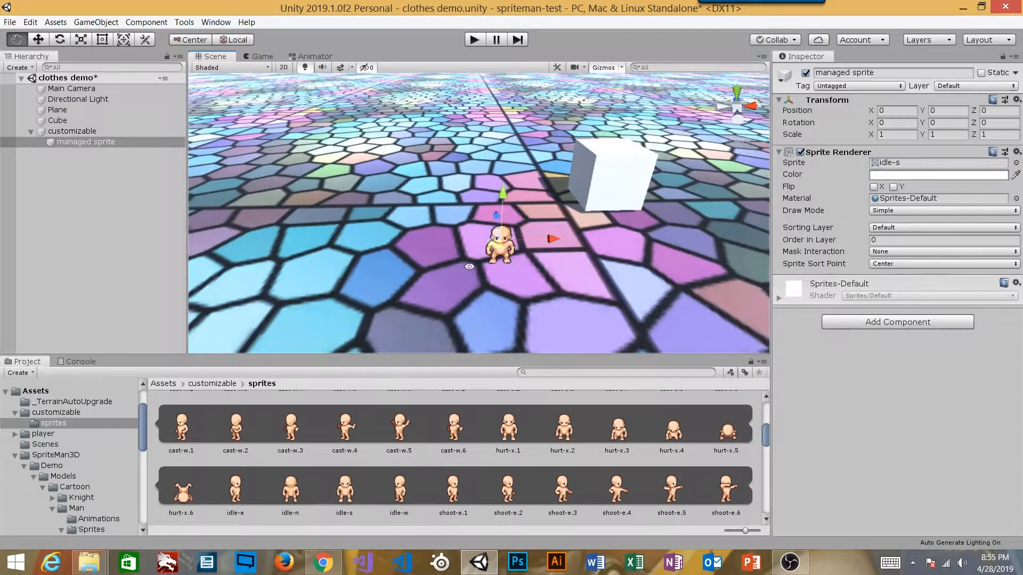
click(88, 131)
alt+drag(521, 276, 509, 237)
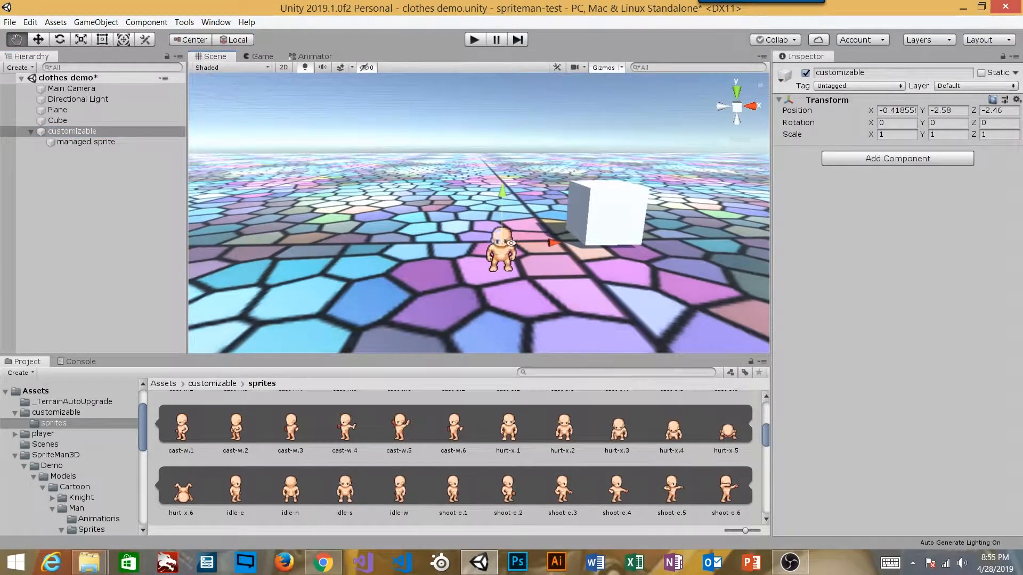
alt+drag(346, 171, 337, 238)
click(124, 141)
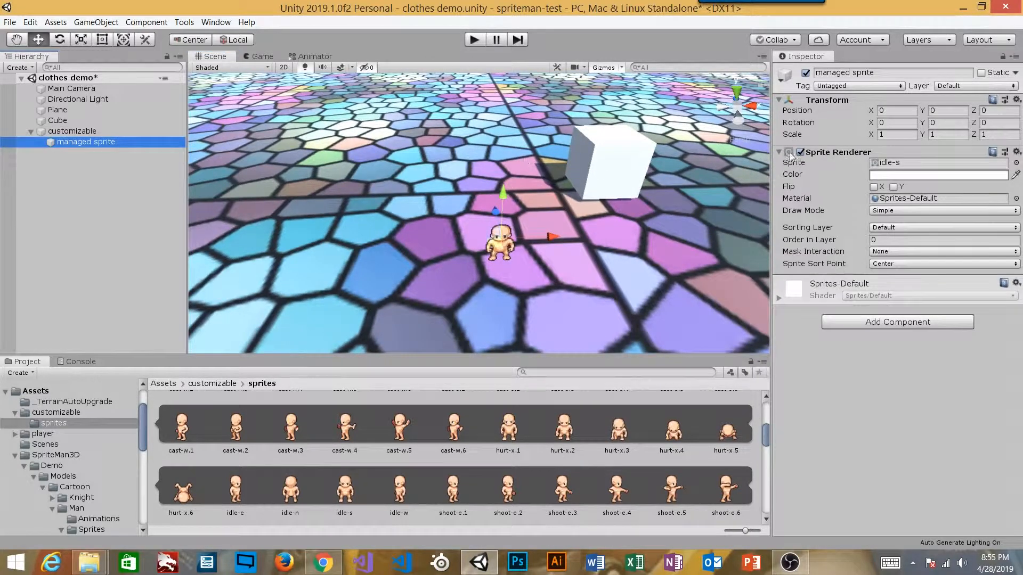
click(139, 133)
drag(491, 241, 554, 141)
alt+scroll(583, 203, up, 10)
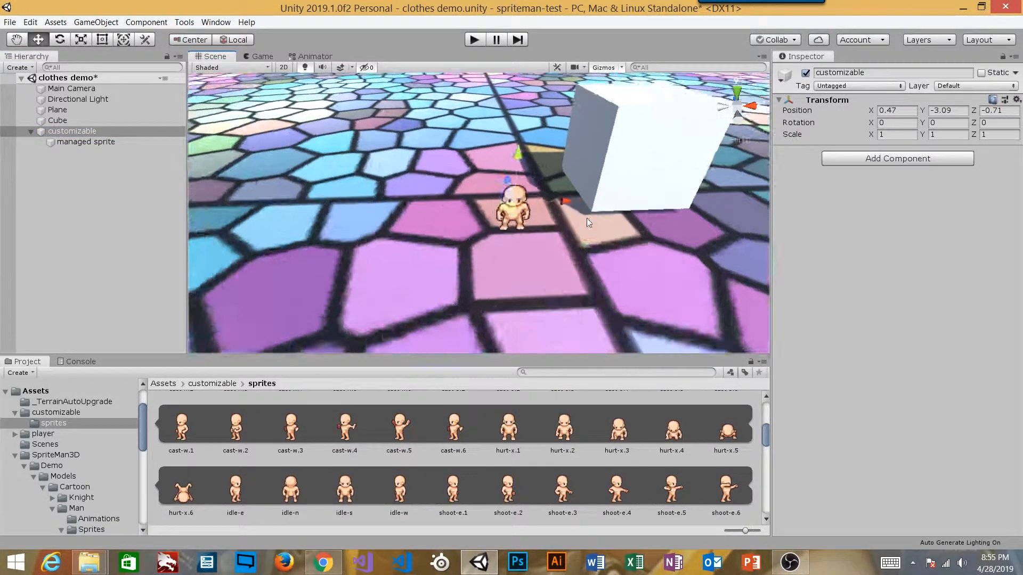
- Set the managed sprite's scale to 2 on the X, Y and Z axes
alt+scroll(570, 269, down, 10)
alt+drag(569, 266, 543, 215)
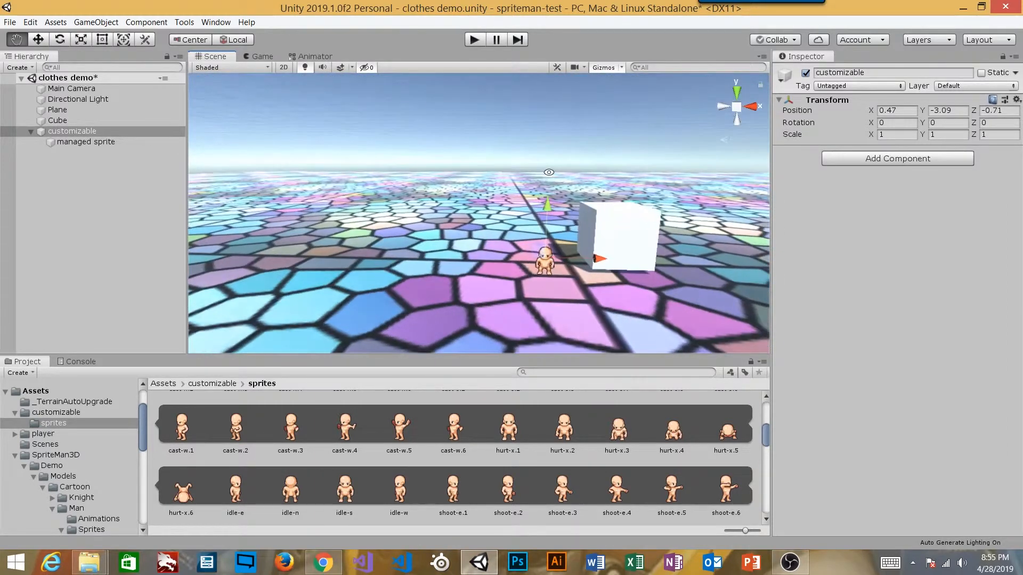
click(88, 142)
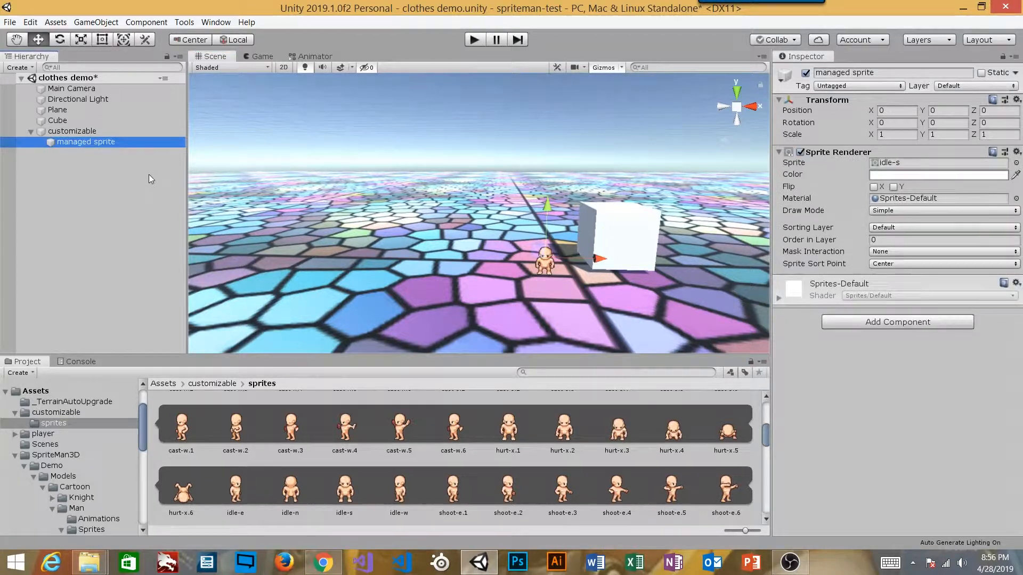
click(894, 137)
text(2)
click(950, 133)
text(2)
click(994, 135)
text(2)
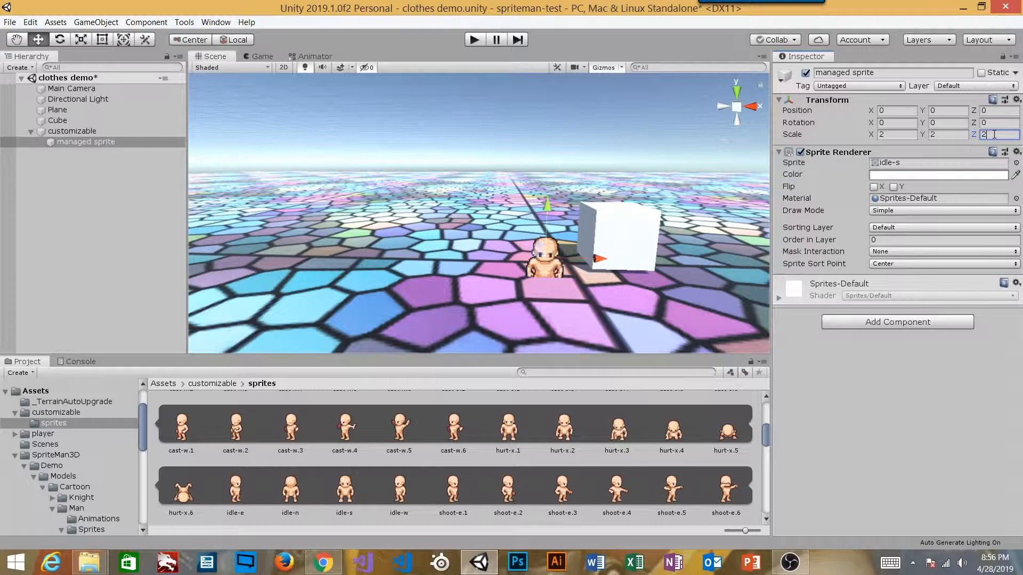
- Raise the customizable parent object above the floor and shift it away from the cube, to about X 0.06, Y -2.75
click(72, 131)
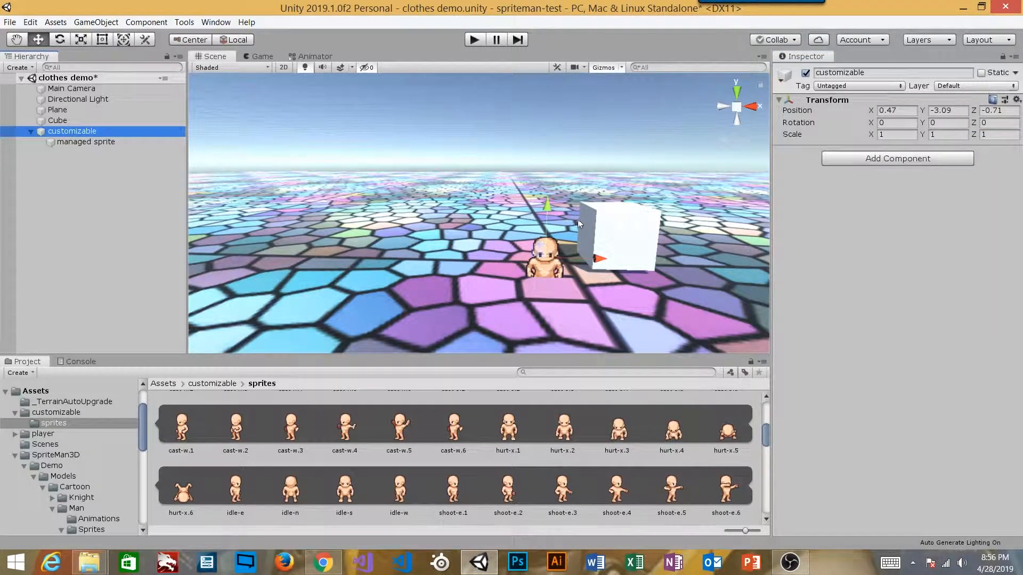
drag(551, 206, 478, 252)
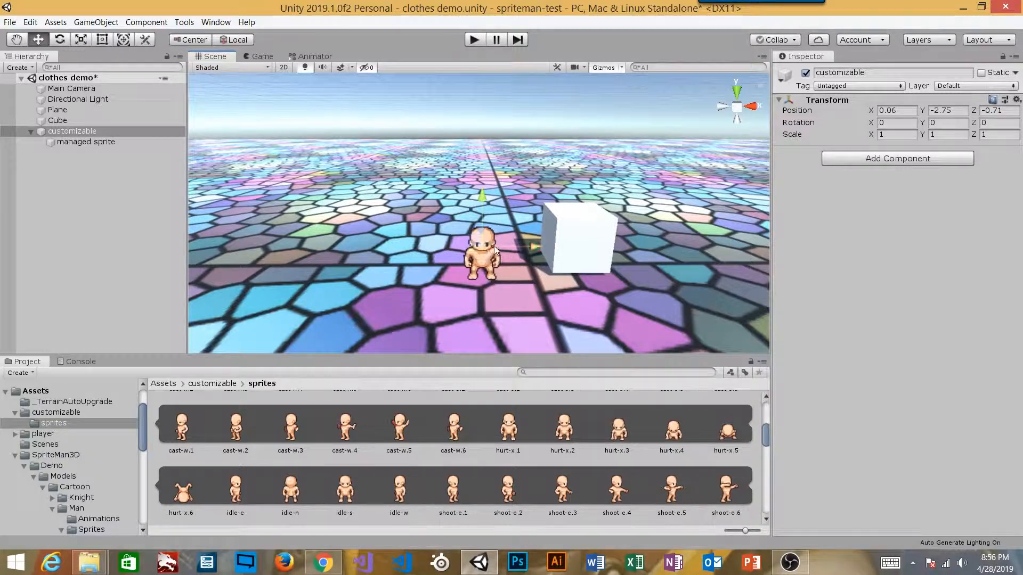
- Add a 2D sprite as a child of the managed sprite and name it "feet"
click(85, 141)
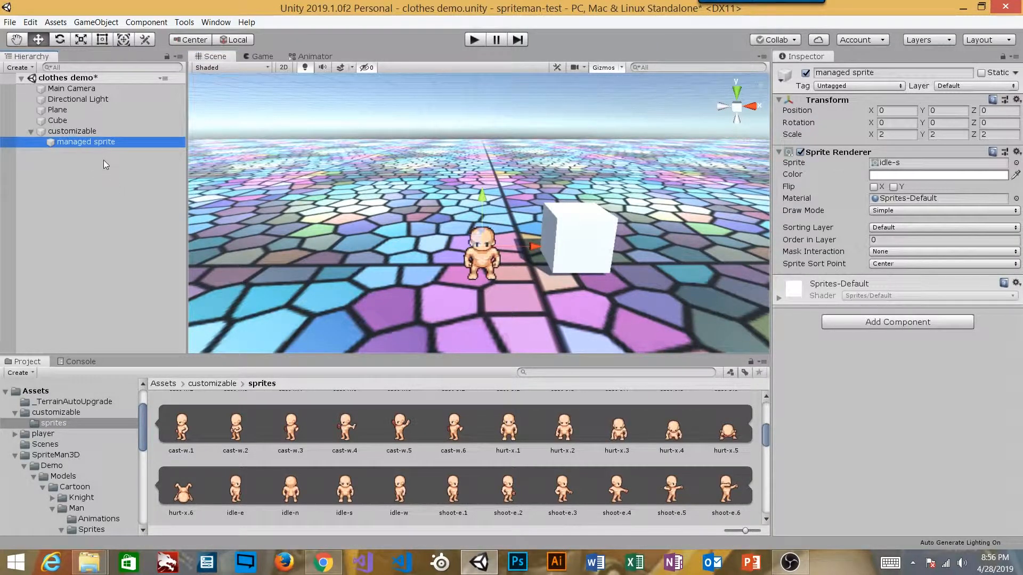
right_click(94, 143)
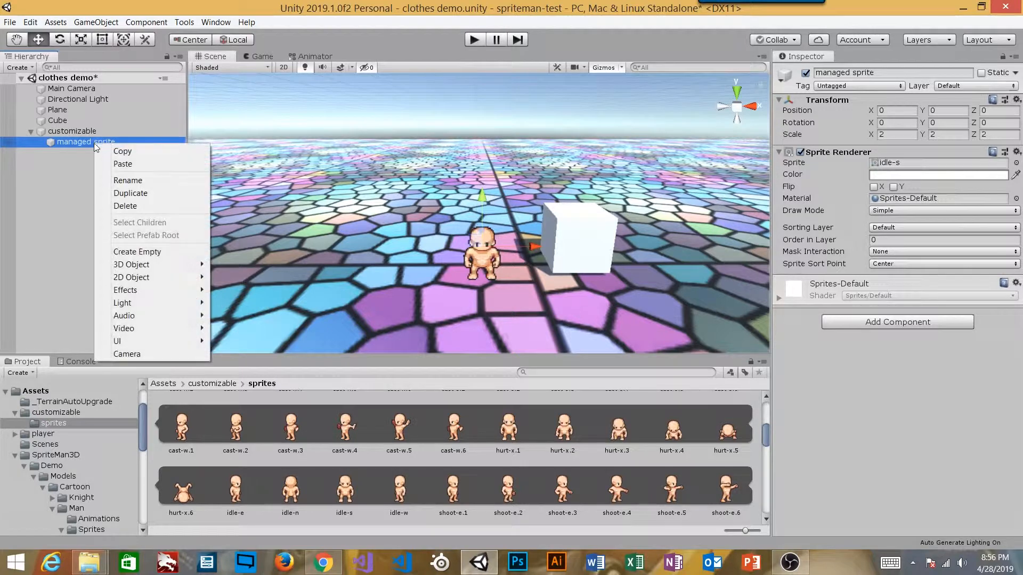
mouse_move(148, 276)
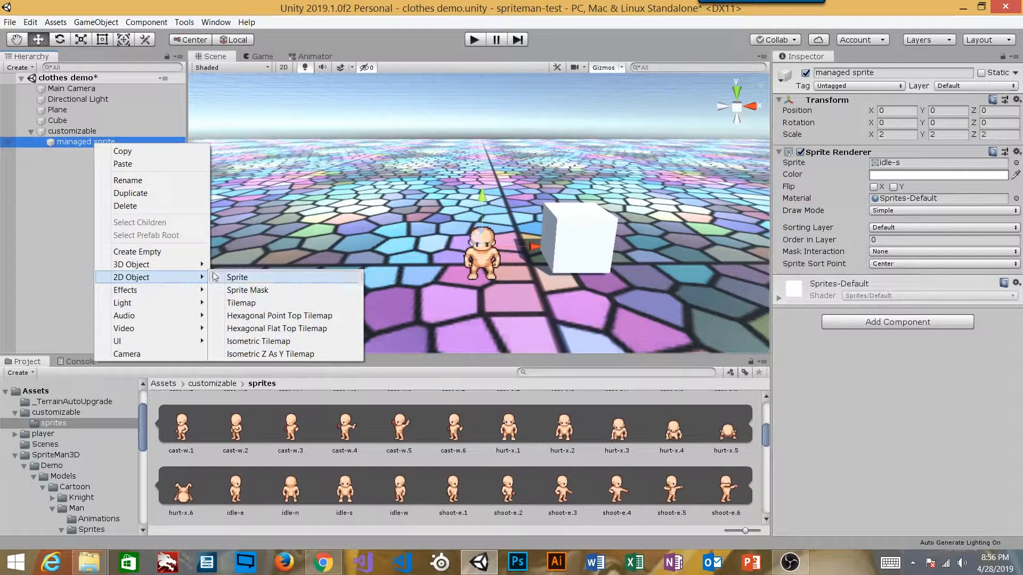
click(247, 278)
scroll(383, 487, up, 5)
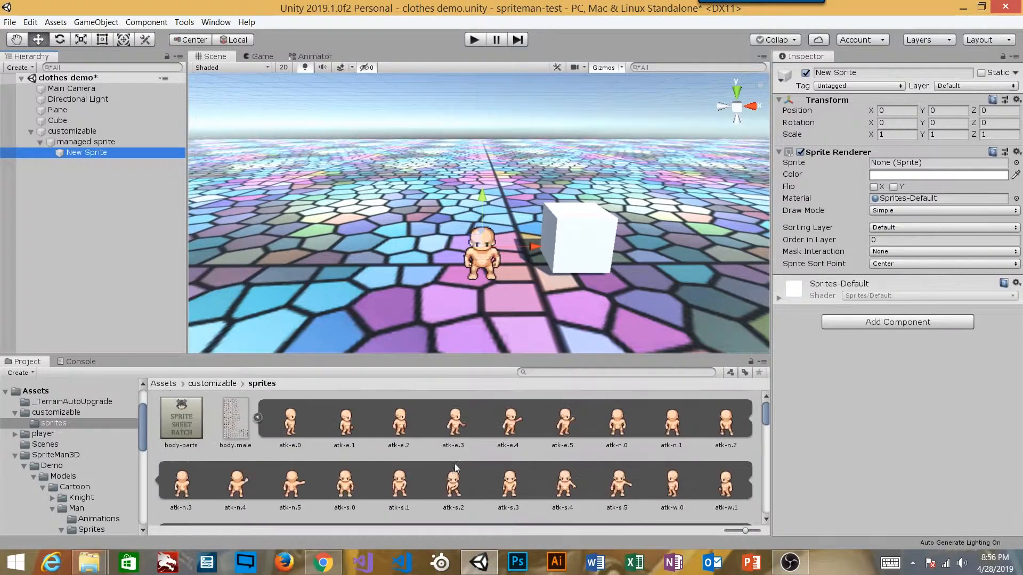
click(258, 417)
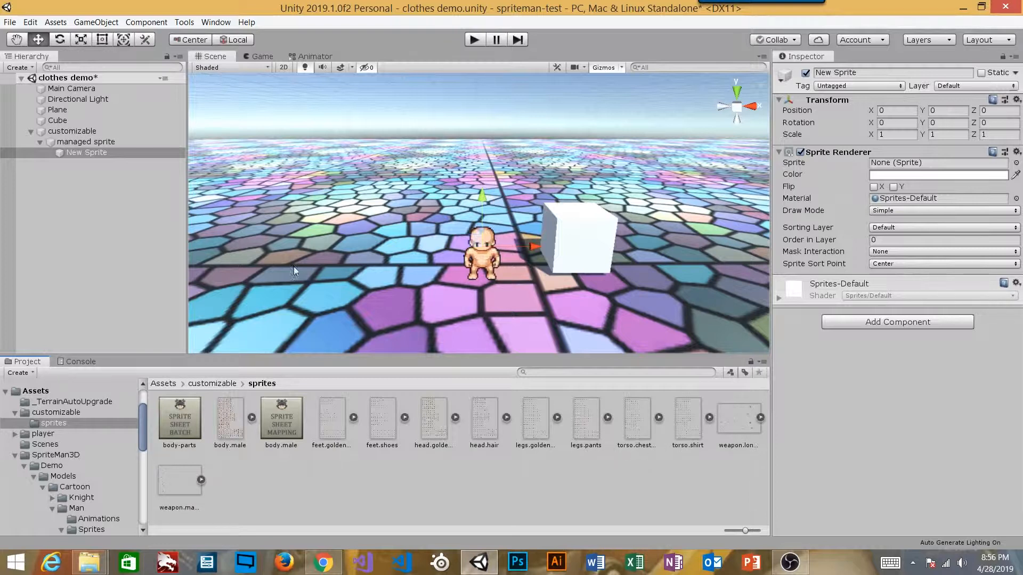
click(89, 152)
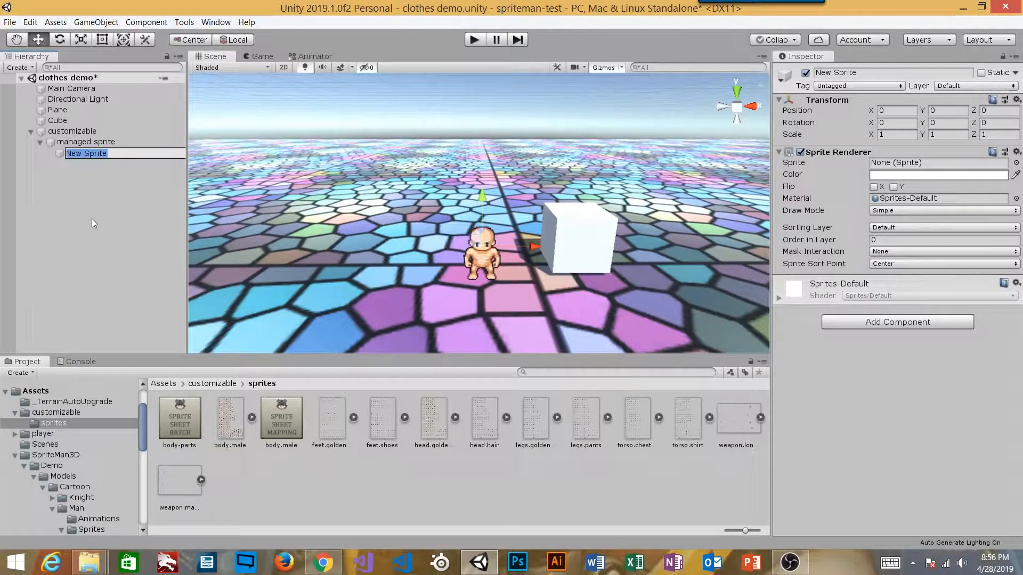
text(feet)
key(Return)
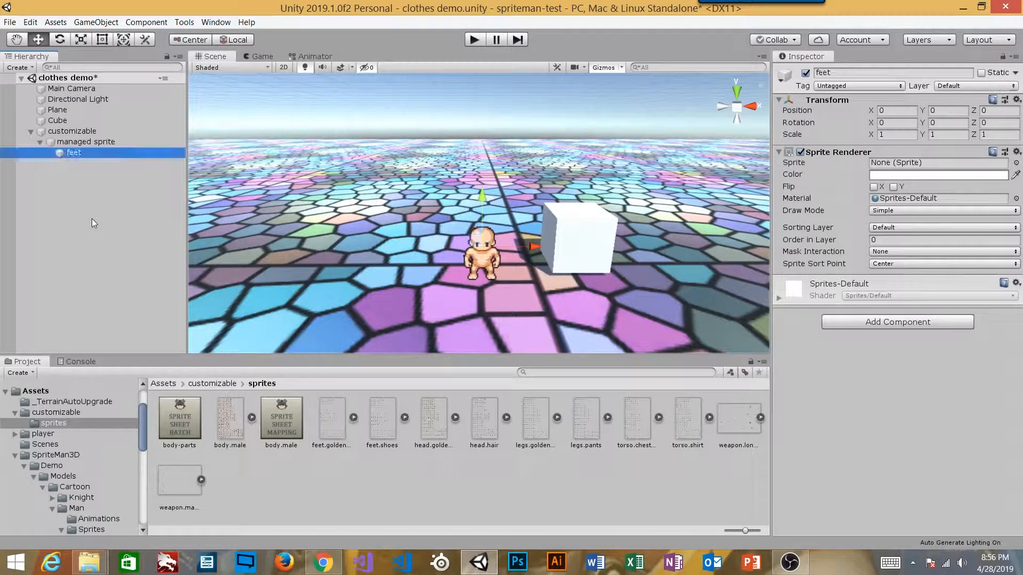
- Add another 2D sprite under the managed sprite and name it "head"
click(109, 141)
right_click(108, 141)
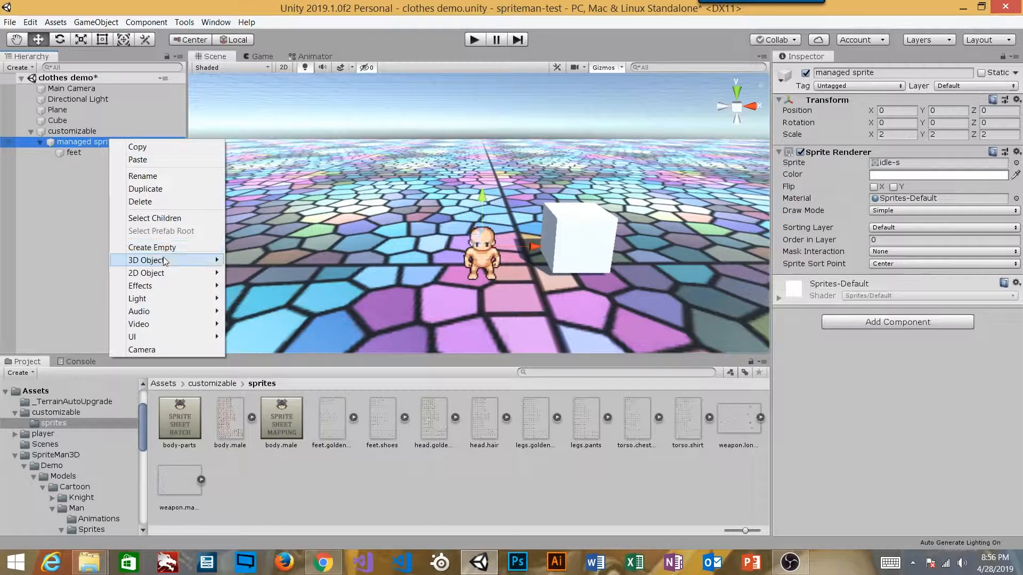
mouse_move(216, 274)
click(239, 274)
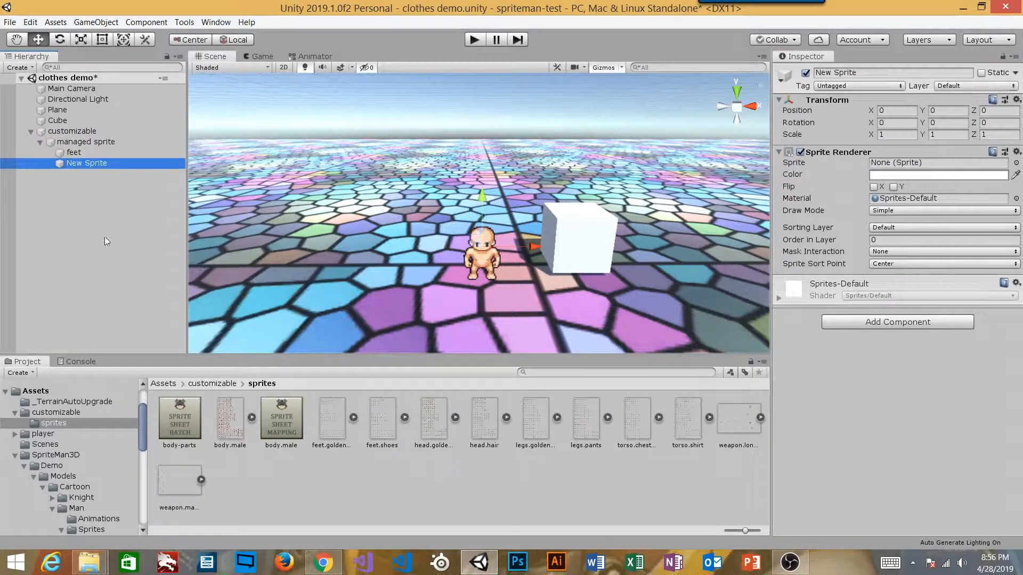
key(F2)
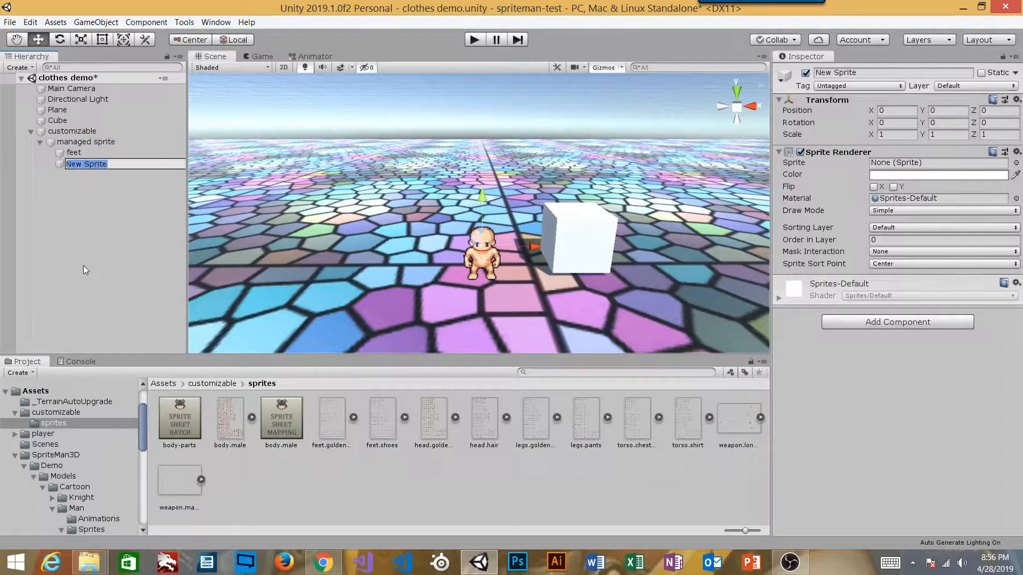
text(head)
key(Return)
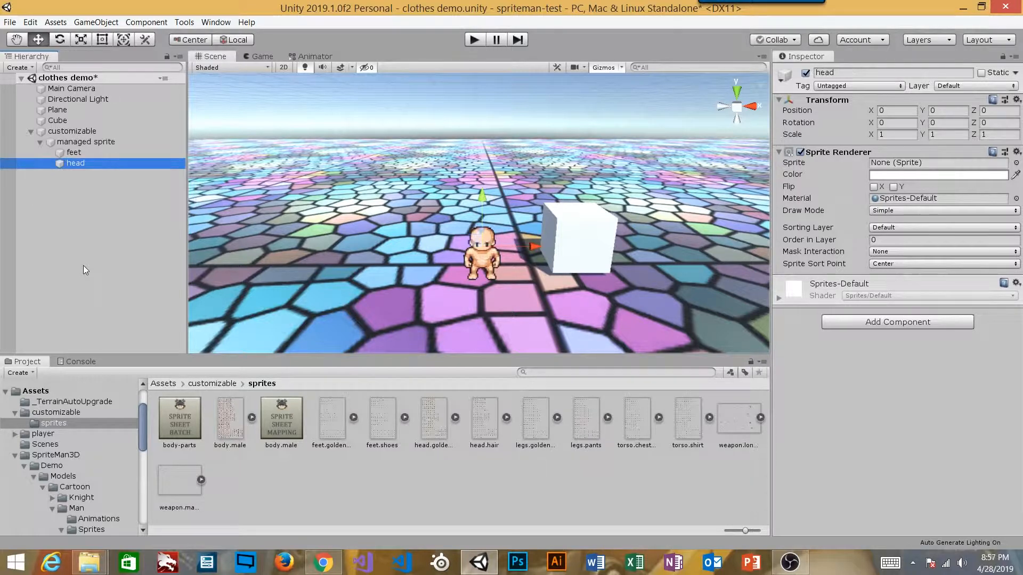
- Add a 2D sprite named "legs" as a child of the managed sprite
right_click(89, 141)
mouse_move(149, 274)
click(216, 275)
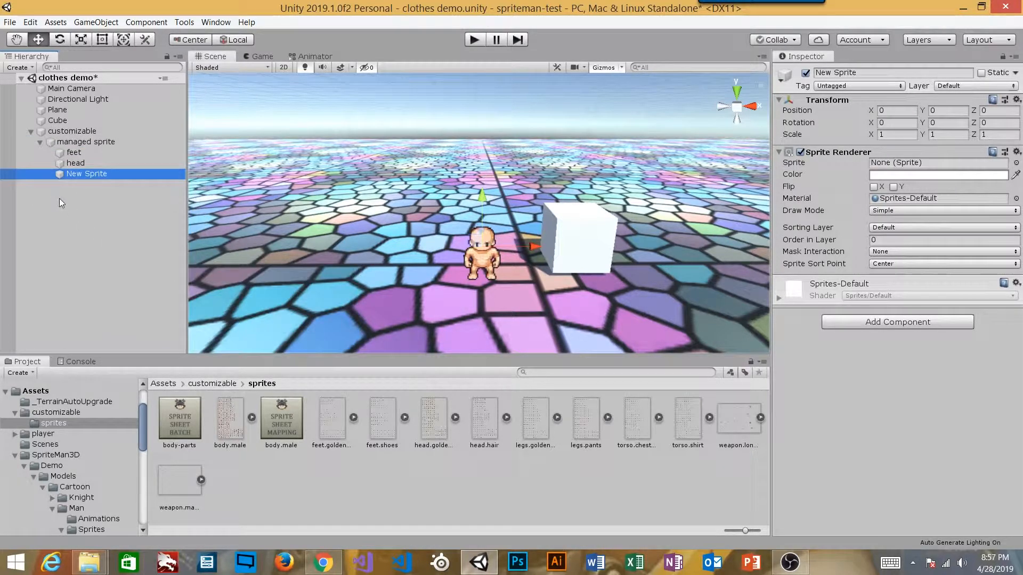
key(F2)
text(legs)
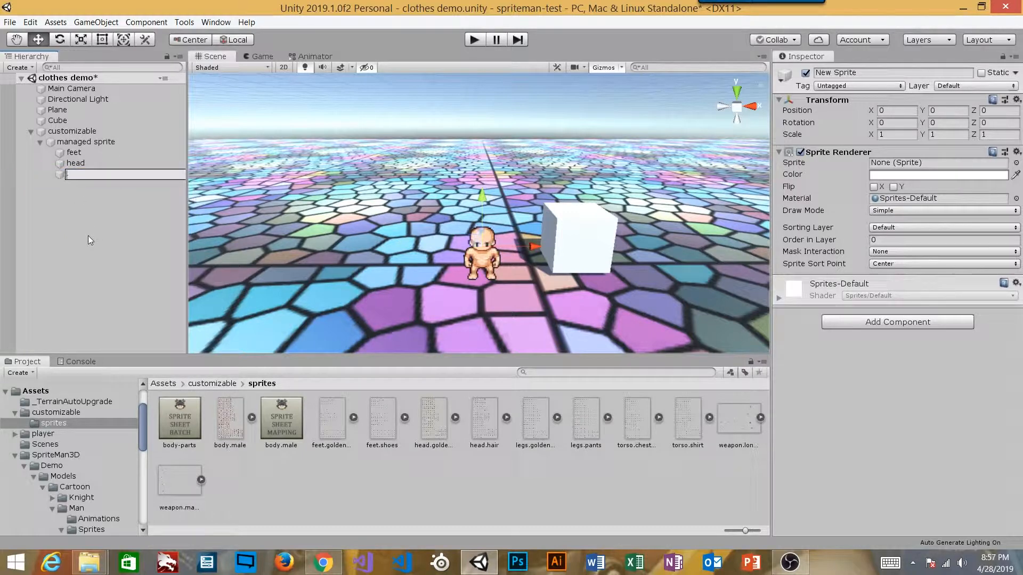
key(Return)
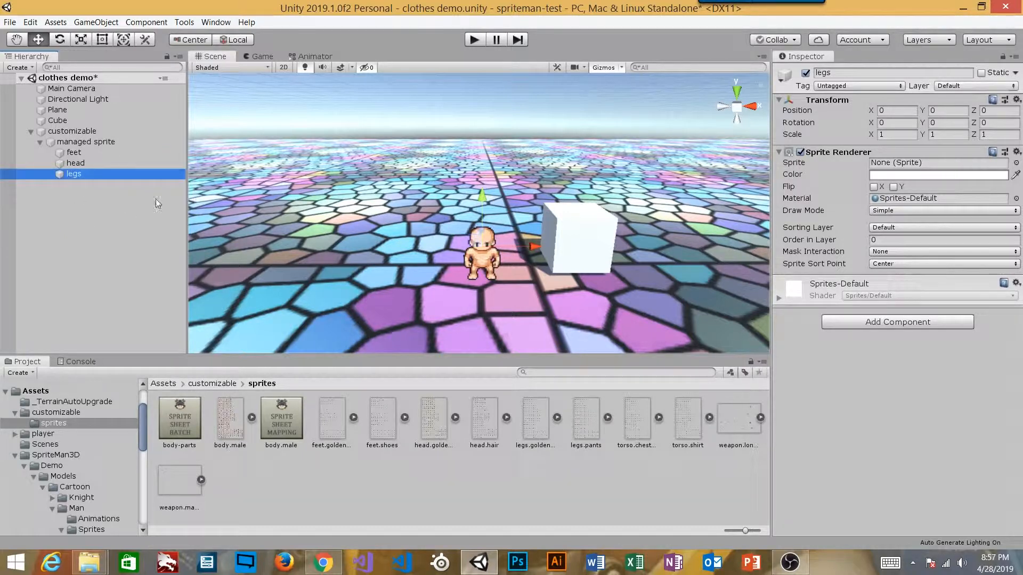
- Add a 2D sprite named "torso" as a child of the managed sprite
right_click(102, 141)
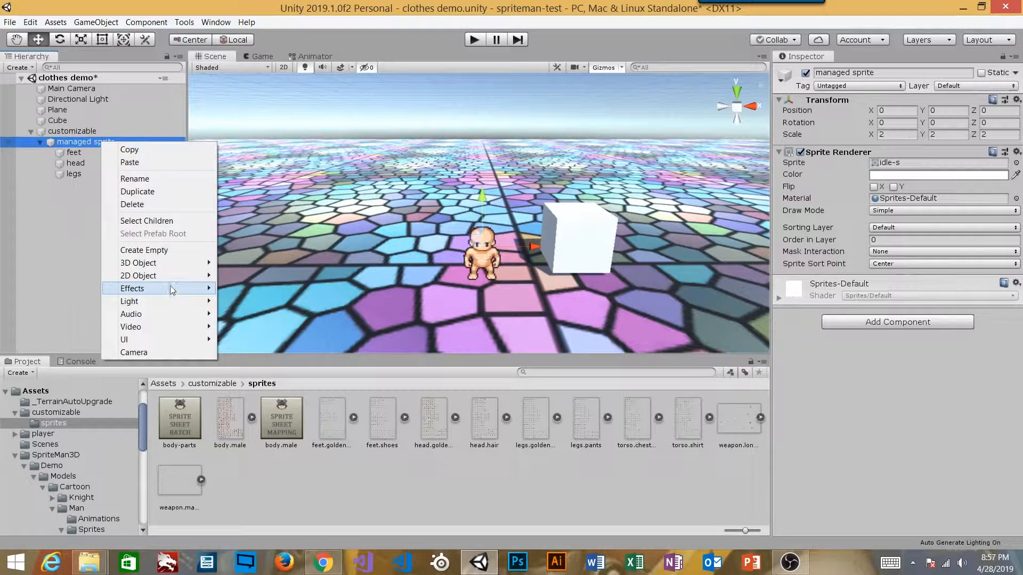
mouse_move(160, 276)
click(232, 276)
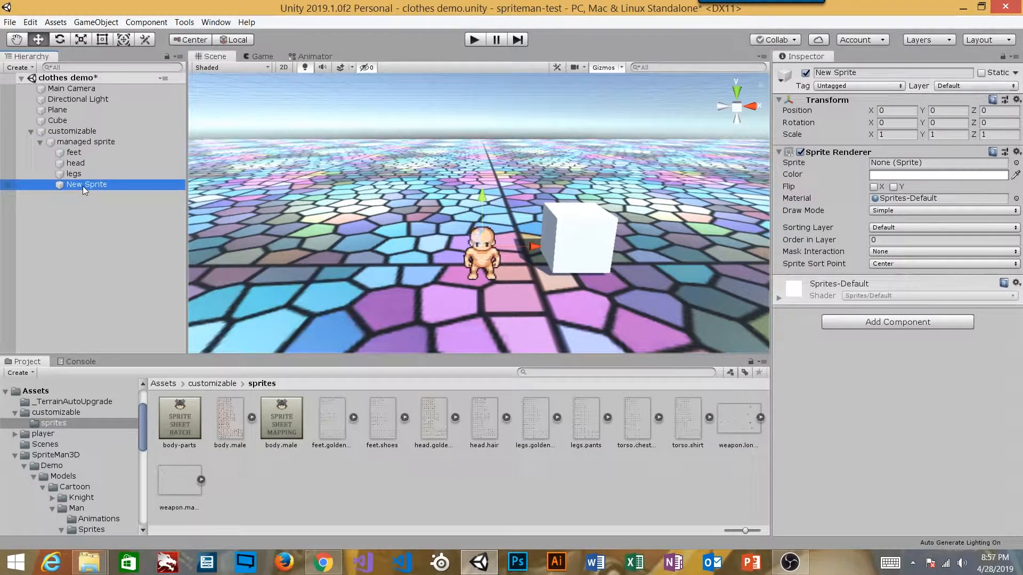
key(F2)
text(torso)
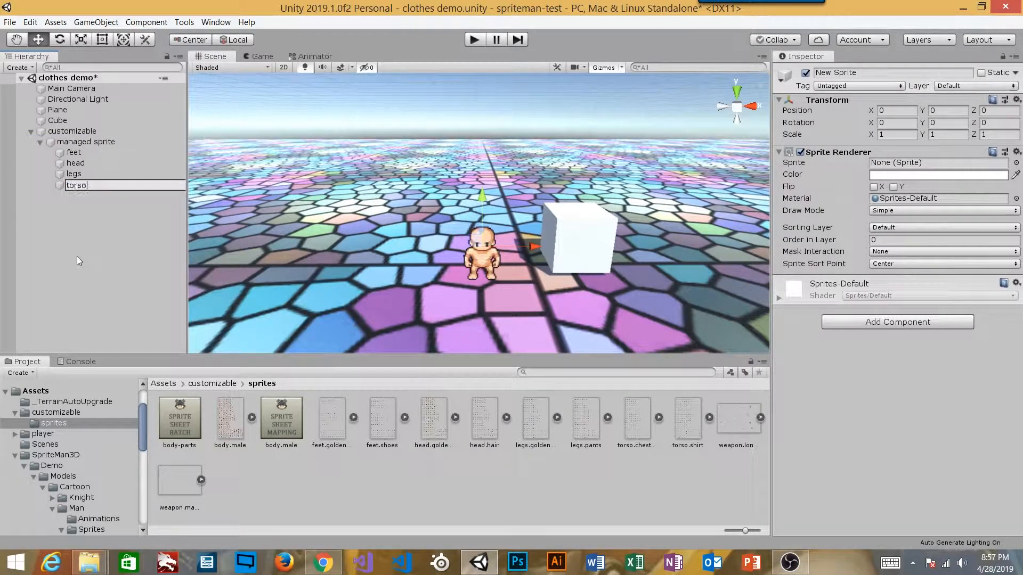
key(Return)
- Add a 2D sprite named "weapon" as a child of the managed sprite
right_click(101, 142)
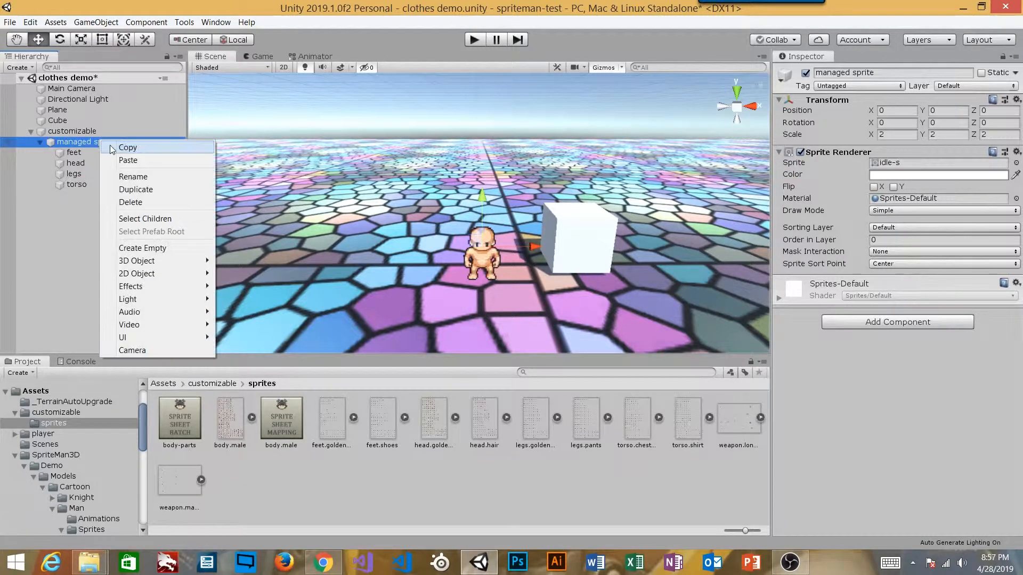
mouse_move(156, 274)
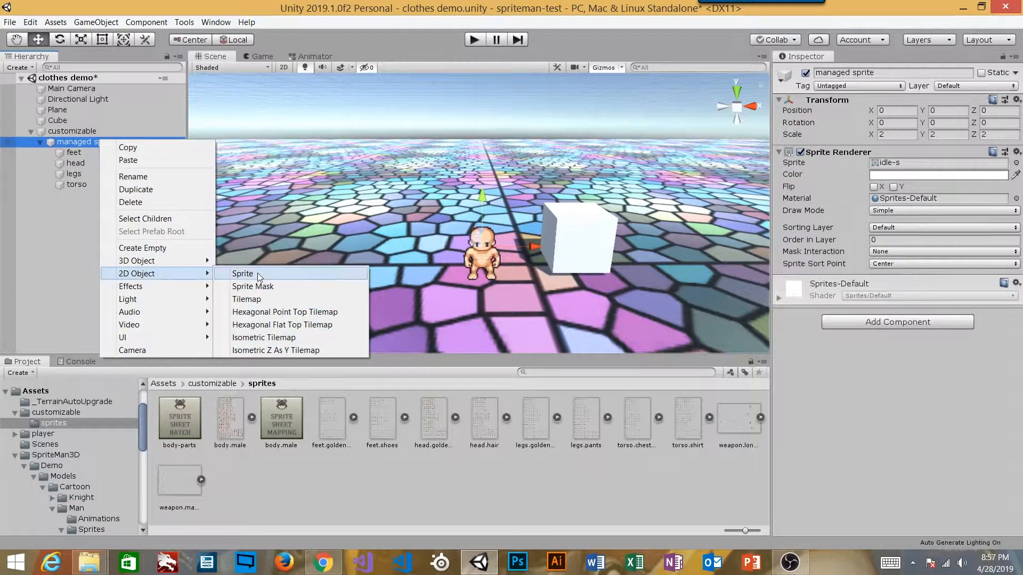
click(258, 273)
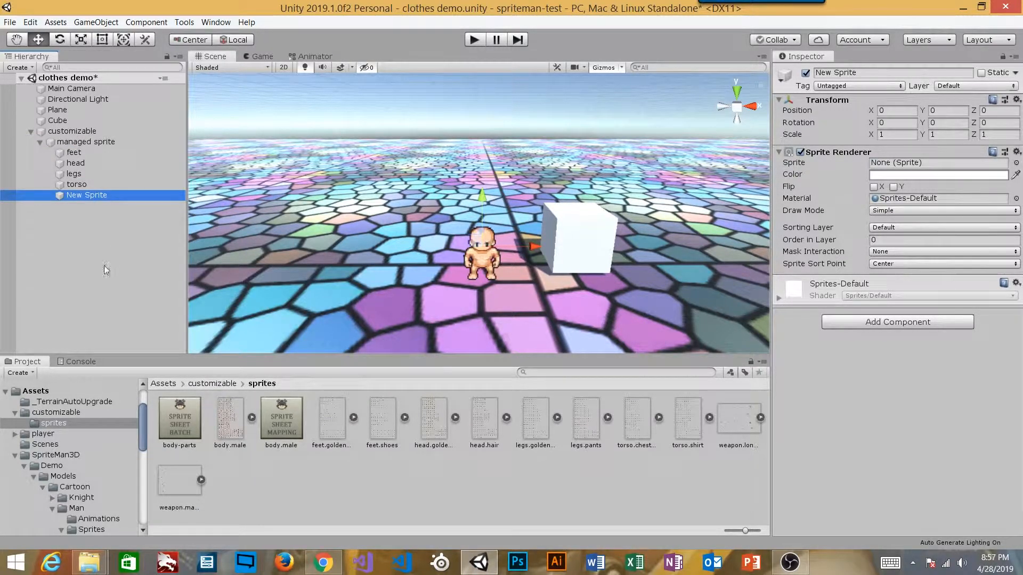
text(weappn)
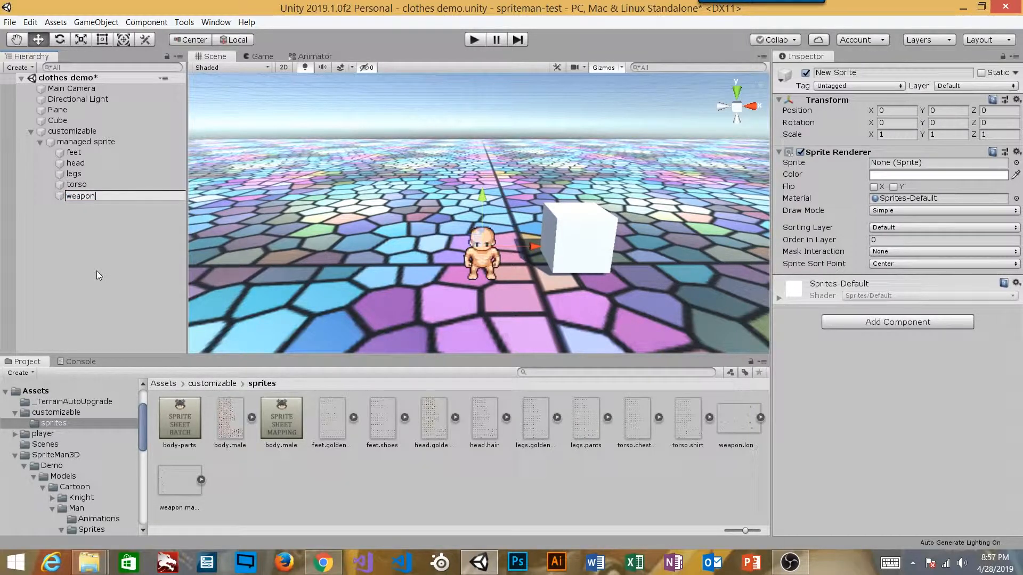
key(Return)
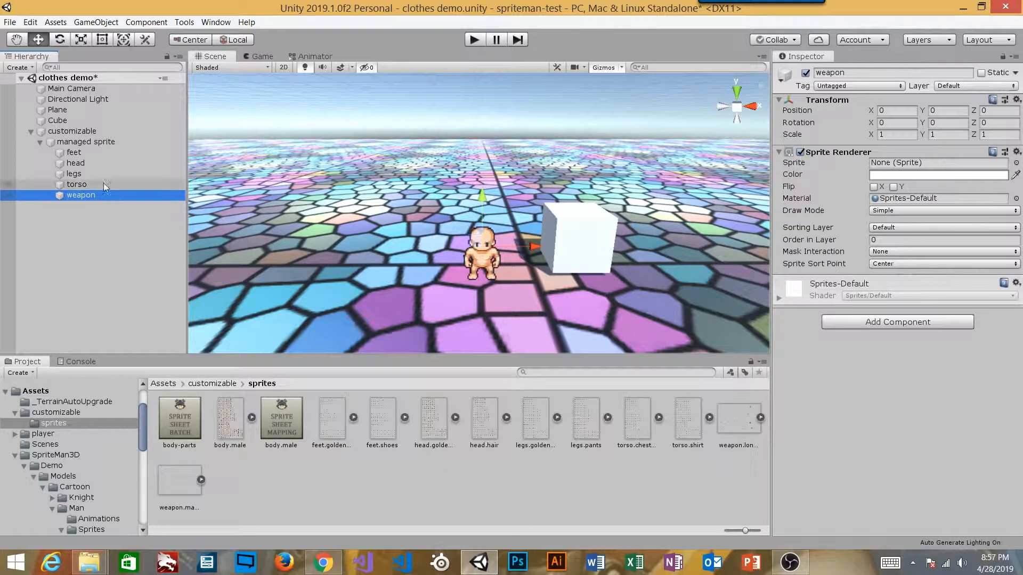
- Reorder the managed sprite's children to head, torso, legs, feet, weapon
drag(74, 184, 88, 150)
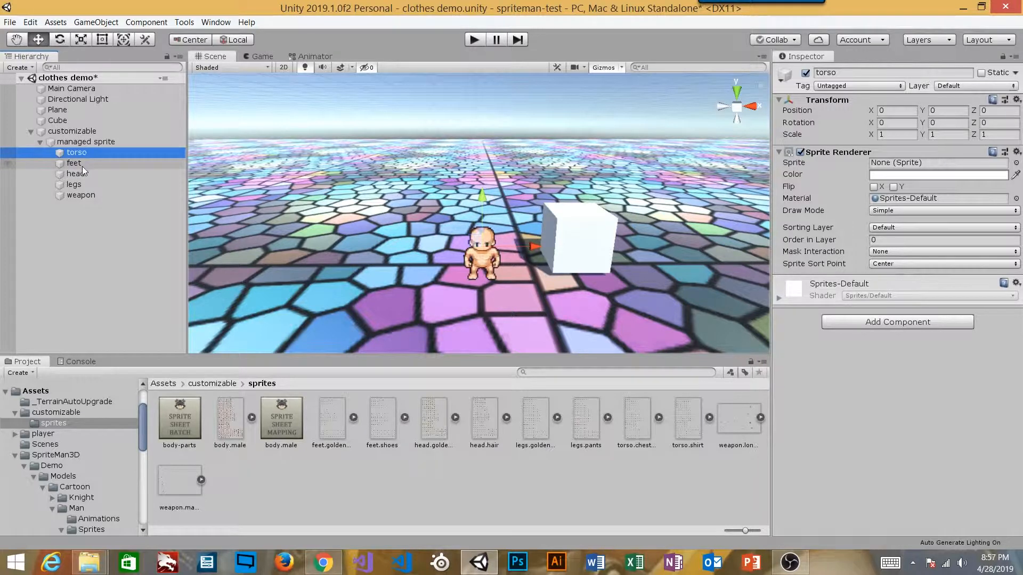
drag(84, 174, 84, 146)
drag(84, 183, 84, 169)
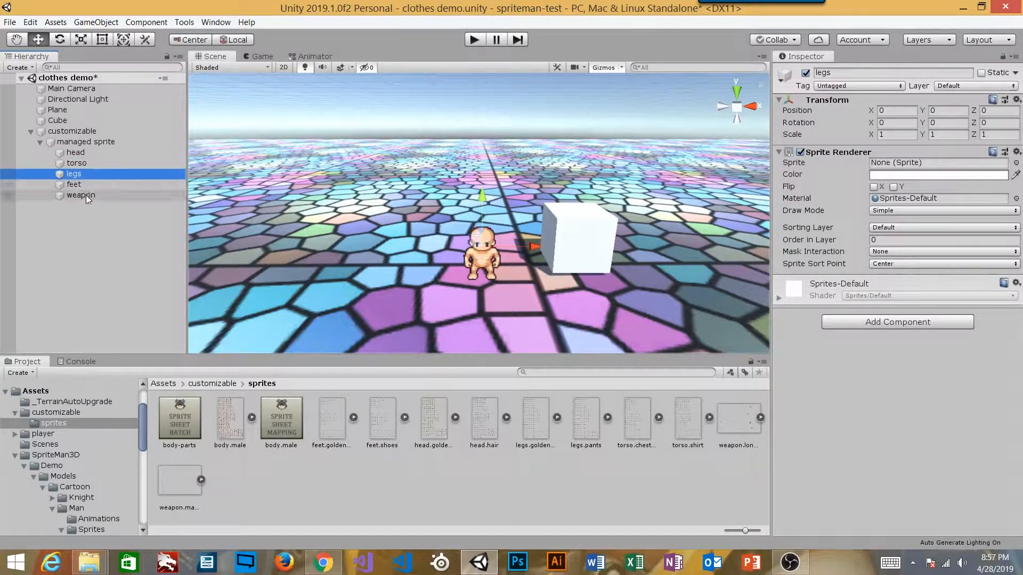
click(86, 195)
click(88, 221)
- Assign the idle-s sprite from the head.hair sheet to the head object's Sprite Renderer
click(84, 152)
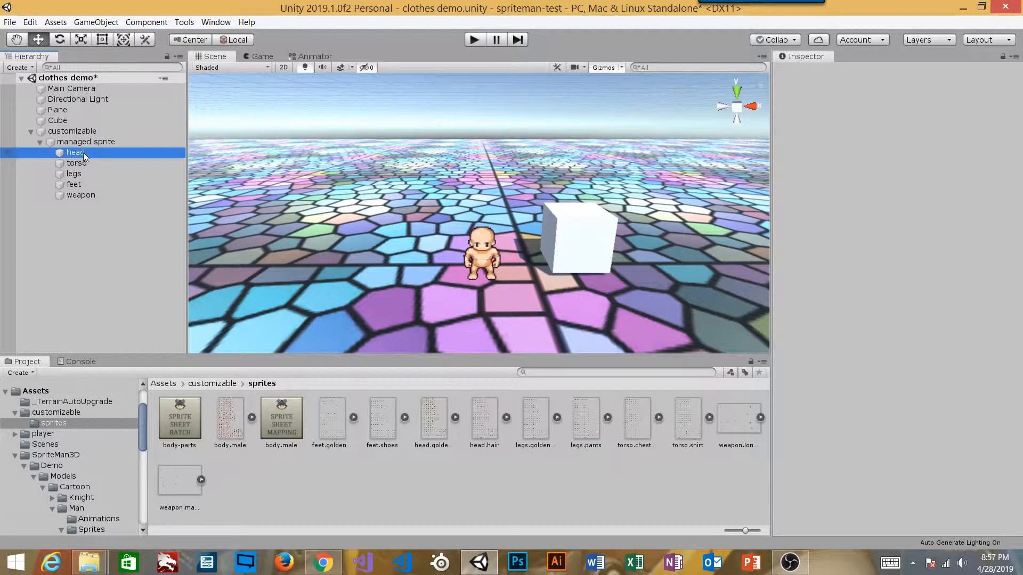
click(505, 422)
scroll(541, 448, down, 5)
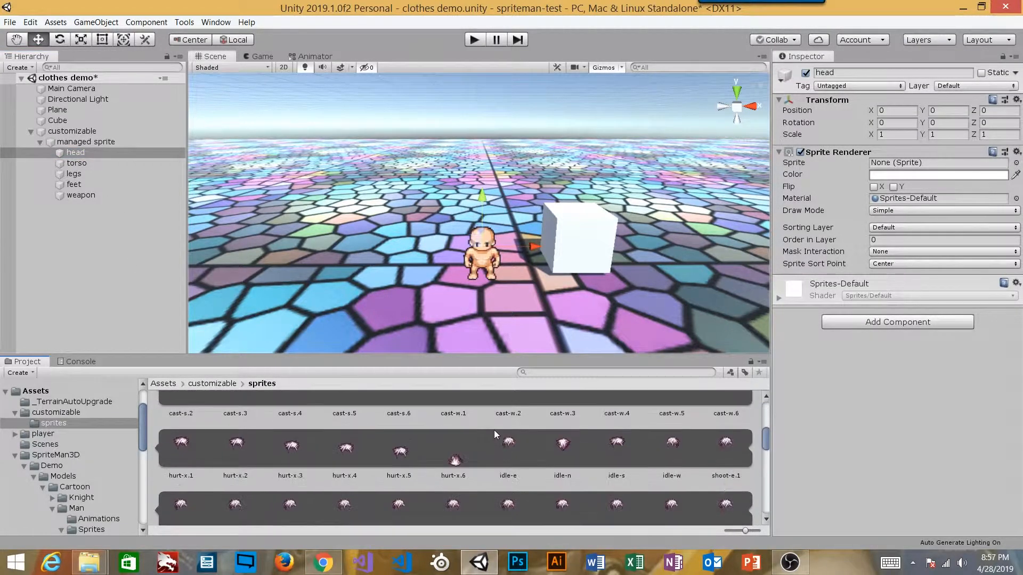
drag(618, 448, 906, 163)
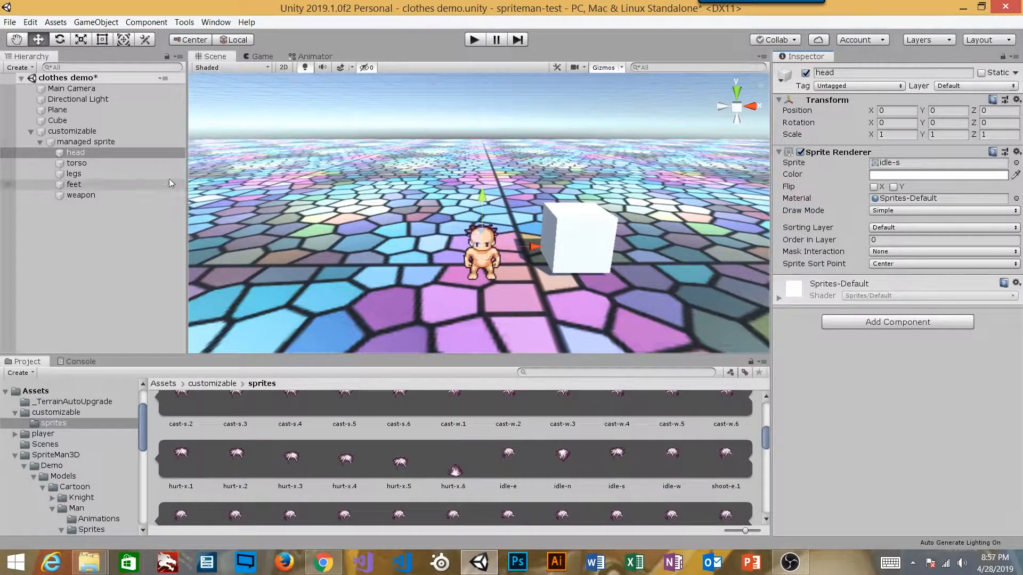
- Add a Sorting Group component to the managed sprite and move it above the Sprite Renderer
click(102, 142)
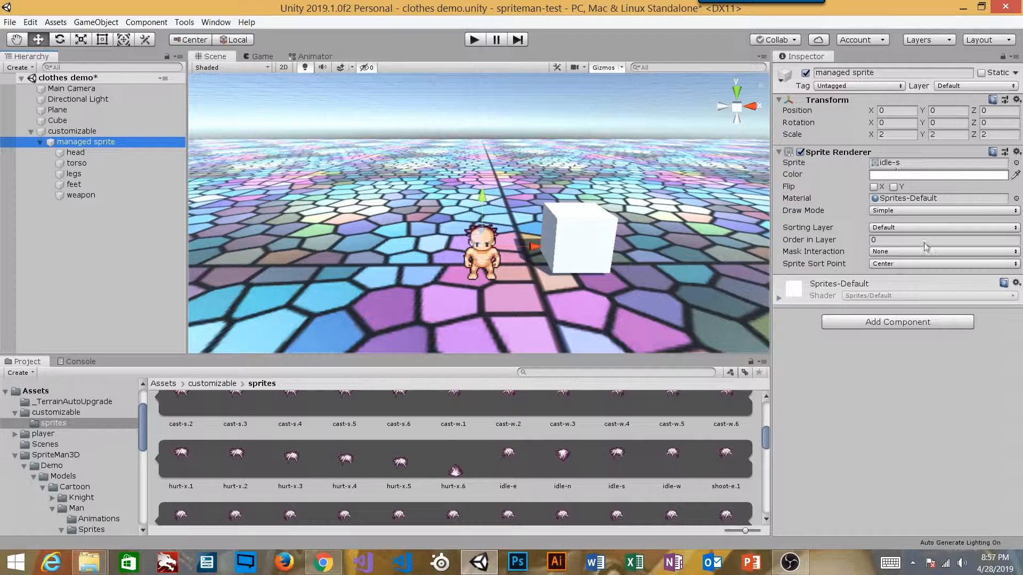
click(862, 323)
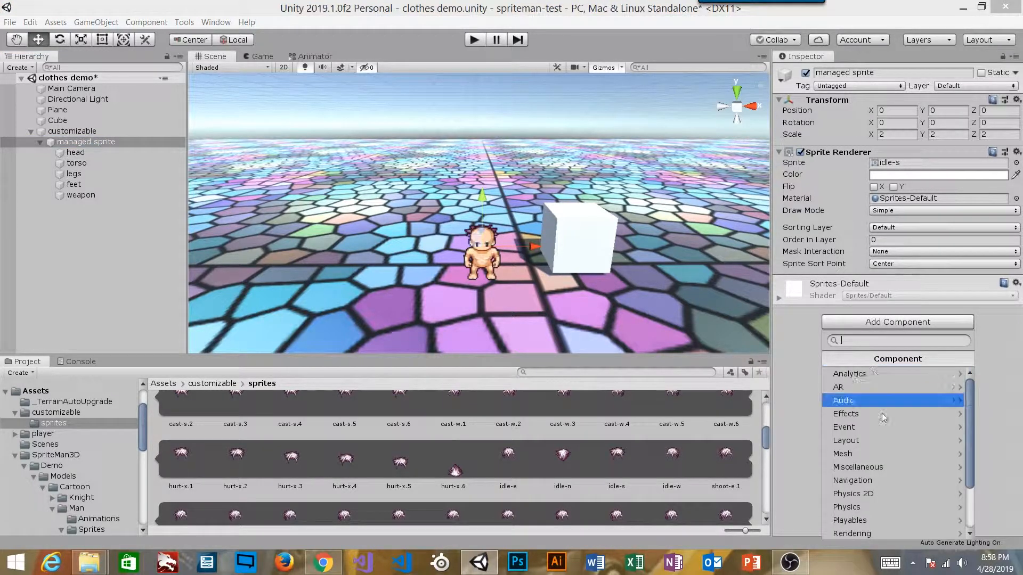
scroll(879, 426, down, 2)
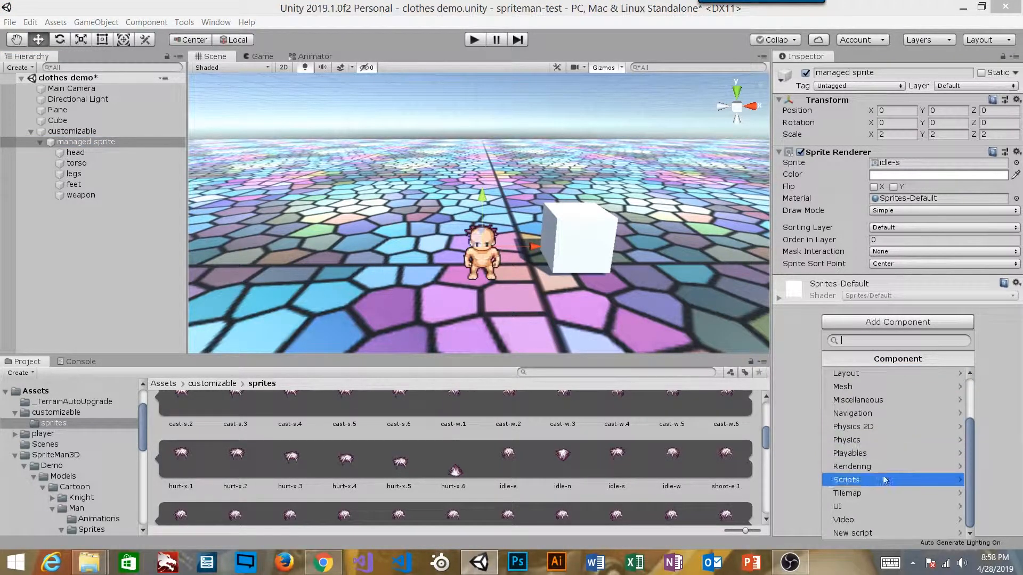
click(881, 464)
scroll(881, 464, down, 2)
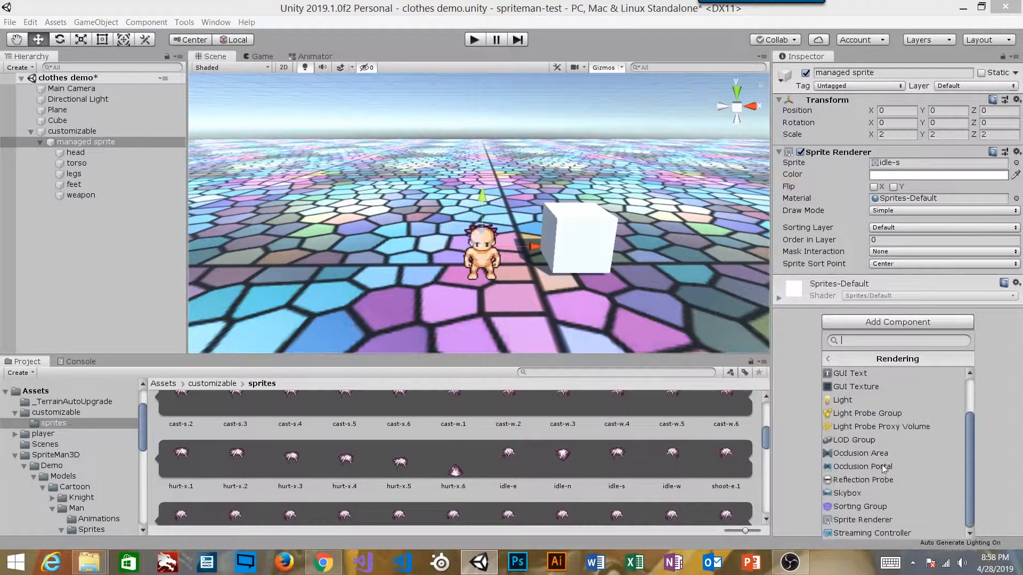
click(858, 507)
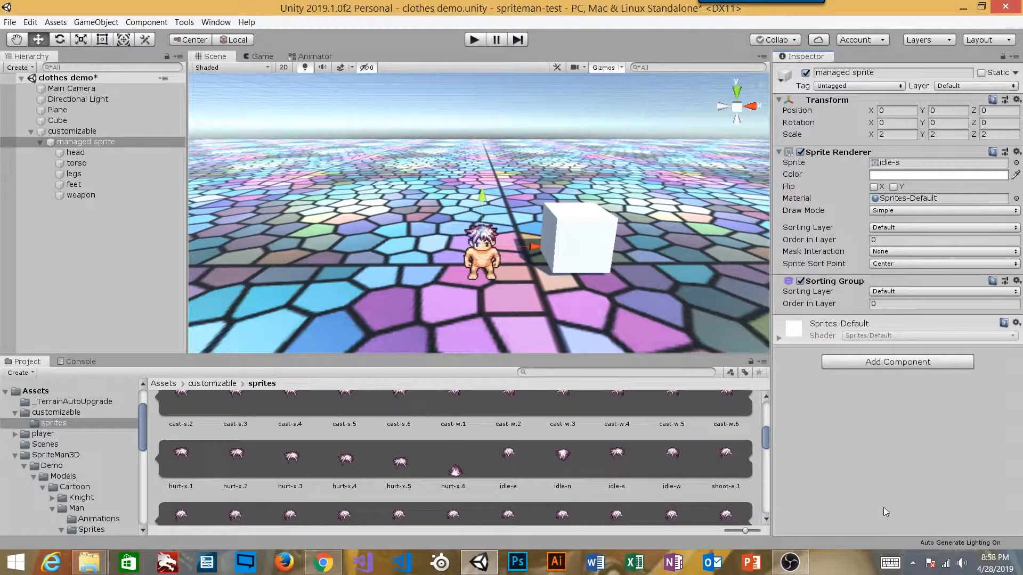
click(1016, 282)
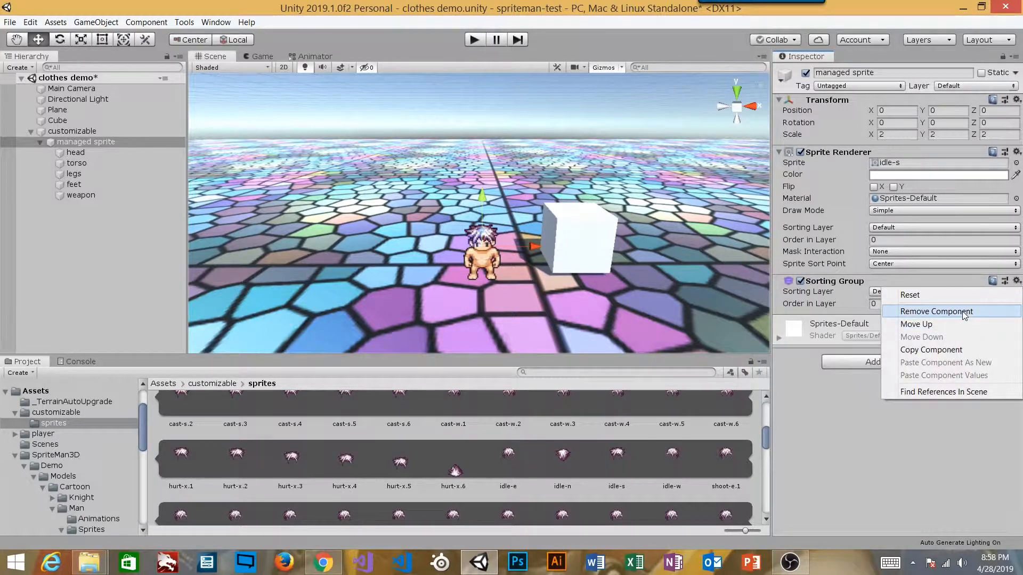
click(935, 324)
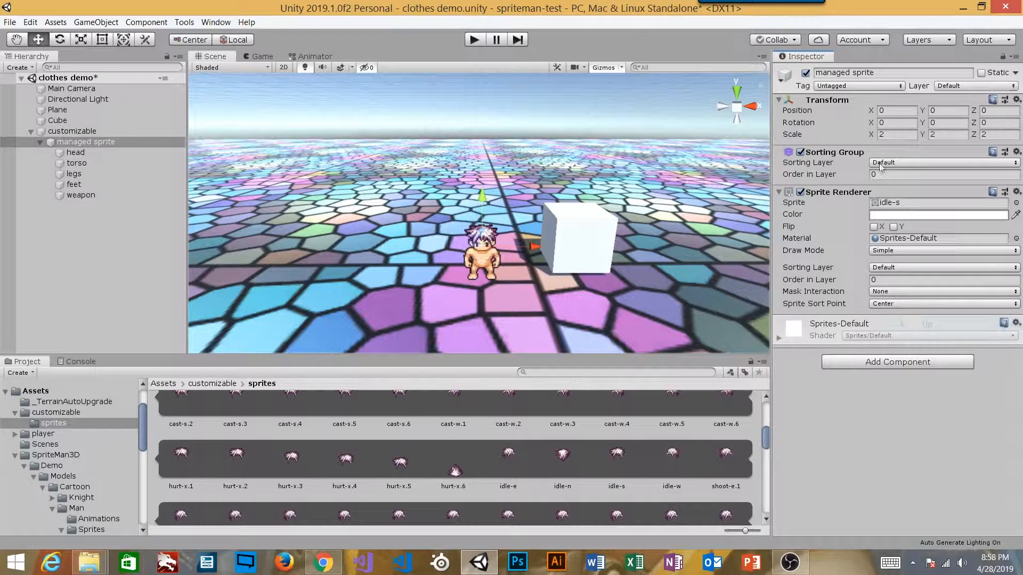
- Assign the idle-s sprite from the torso.shirt sheet to the torso object's Sprite Renderer
click(76, 153)
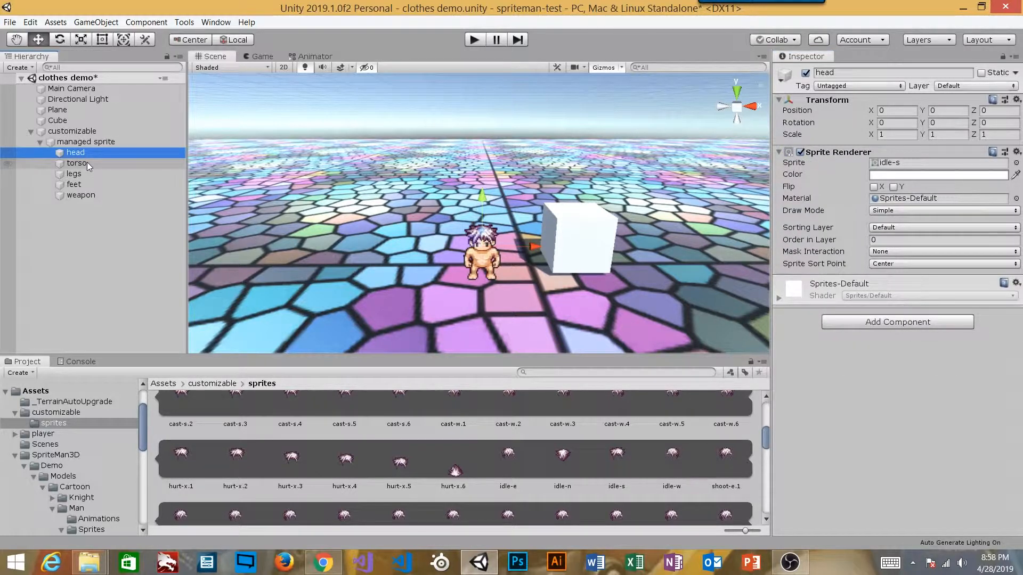
click(77, 163)
scroll(613, 481, up, 9)
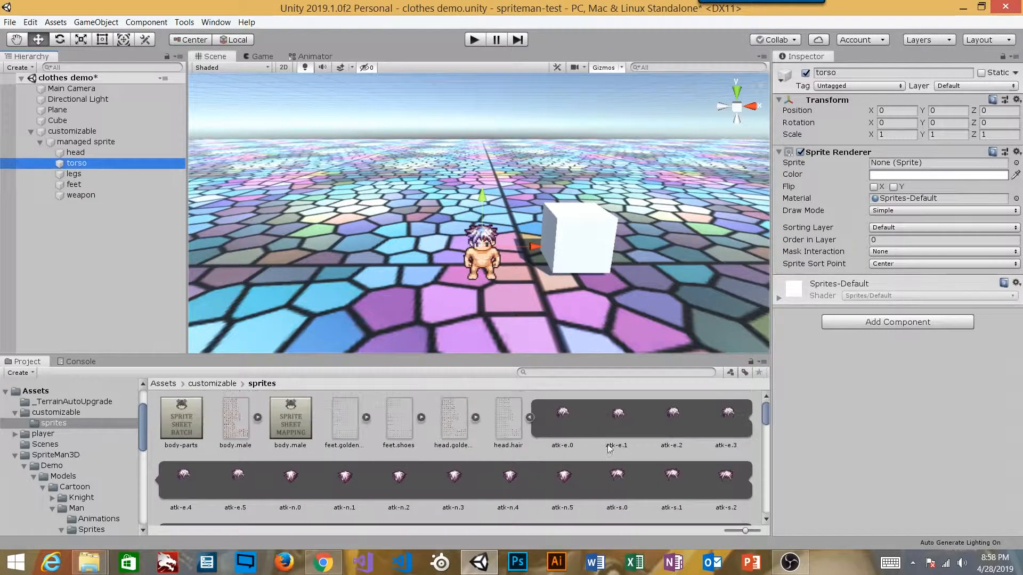
click(528, 418)
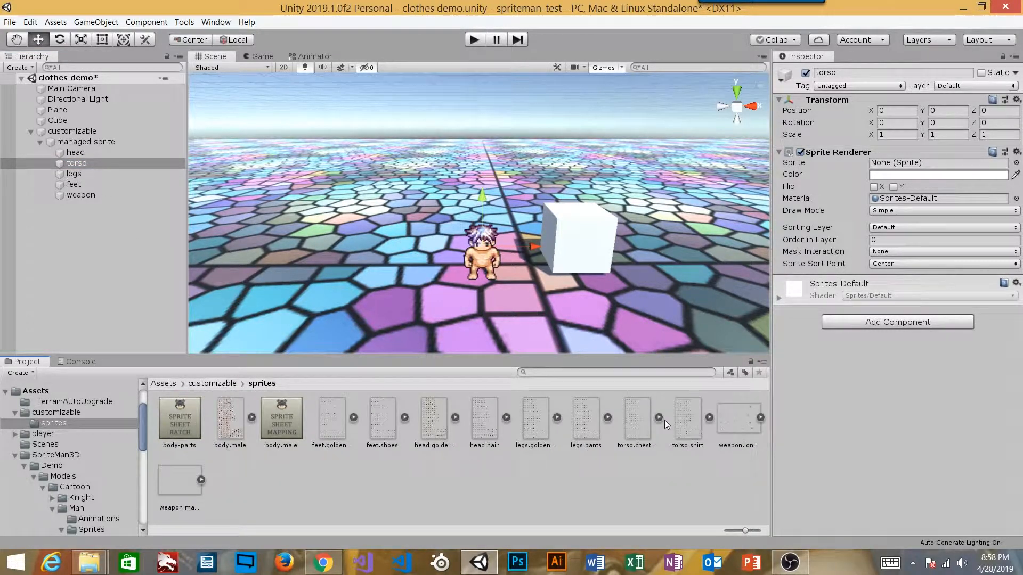
click(708, 418)
scroll(539, 468, down, 3)
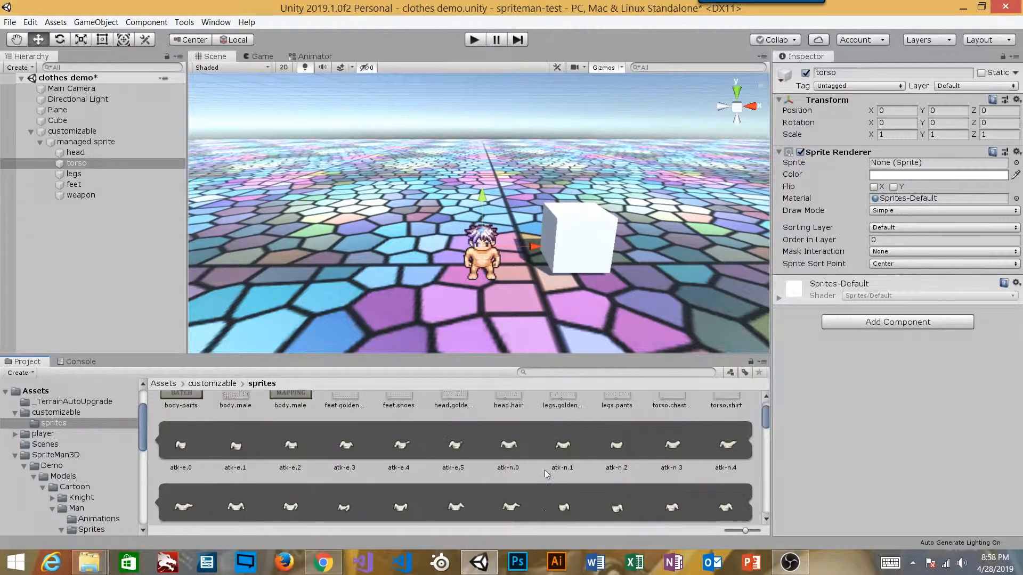
scroll(544, 470, down, 3)
scroll(583, 443, down, 3)
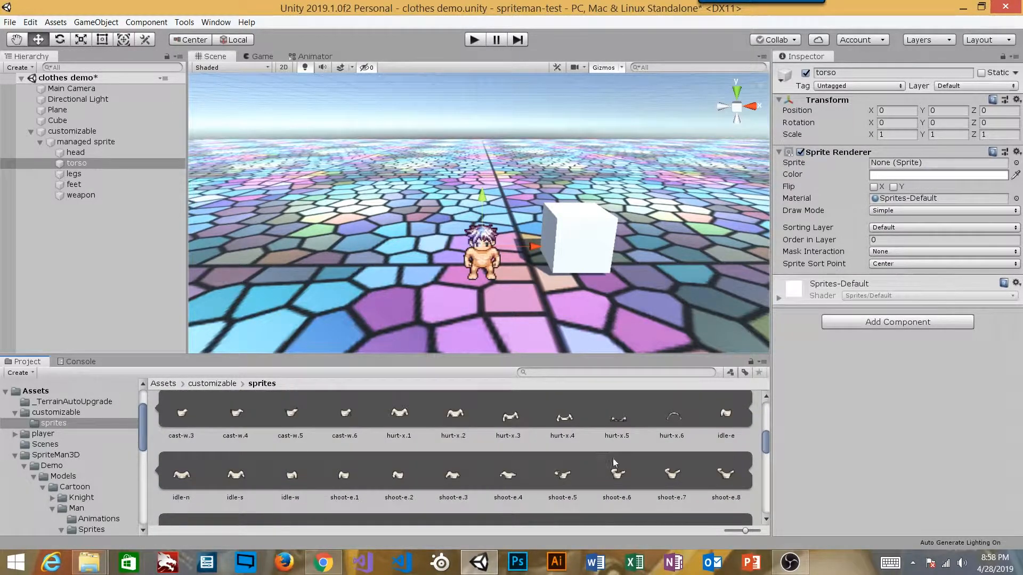
drag(246, 481, 877, 170)
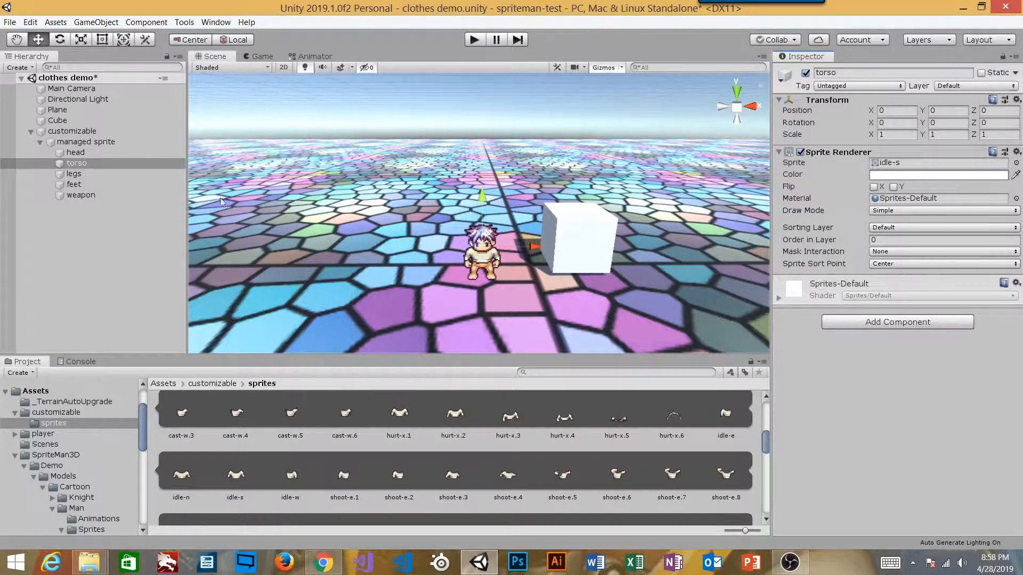
- Assign the idle-s sprite from the legs.pants sheet to the legs object's Sprite Renderer
click(107, 174)
scroll(561, 445, up, 8)
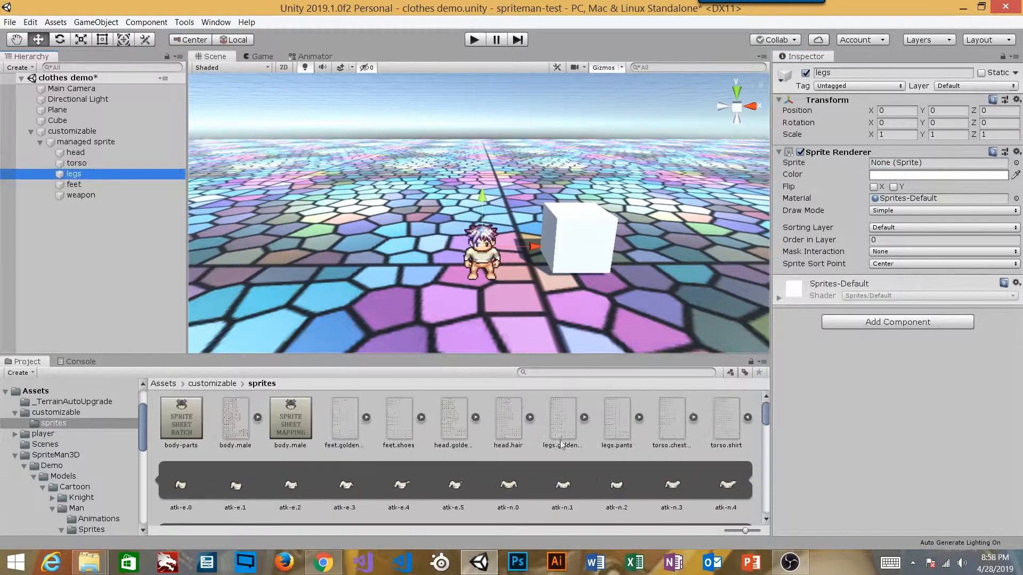
click(747, 418)
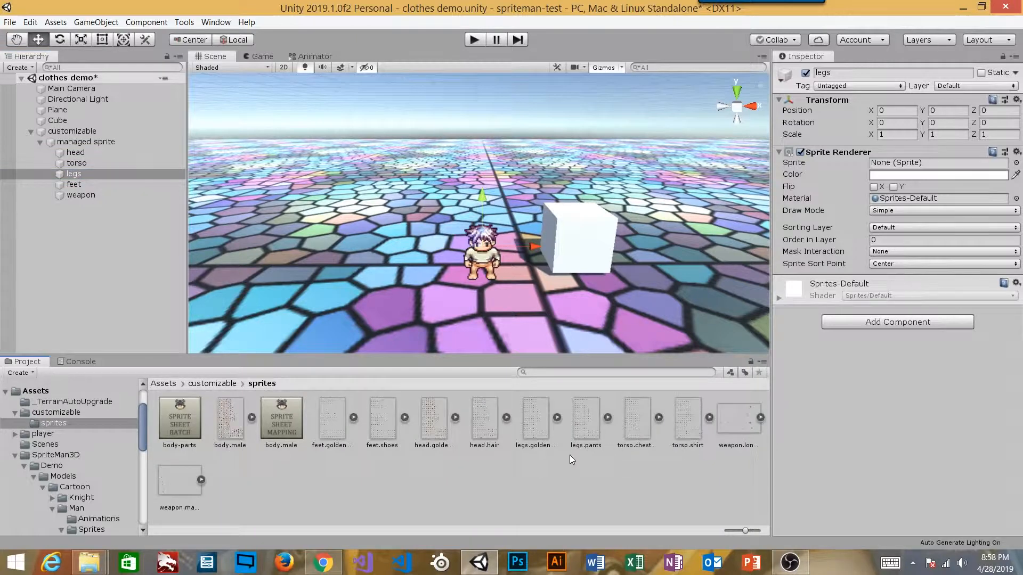
click(608, 418)
scroll(557, 462, down, 5)
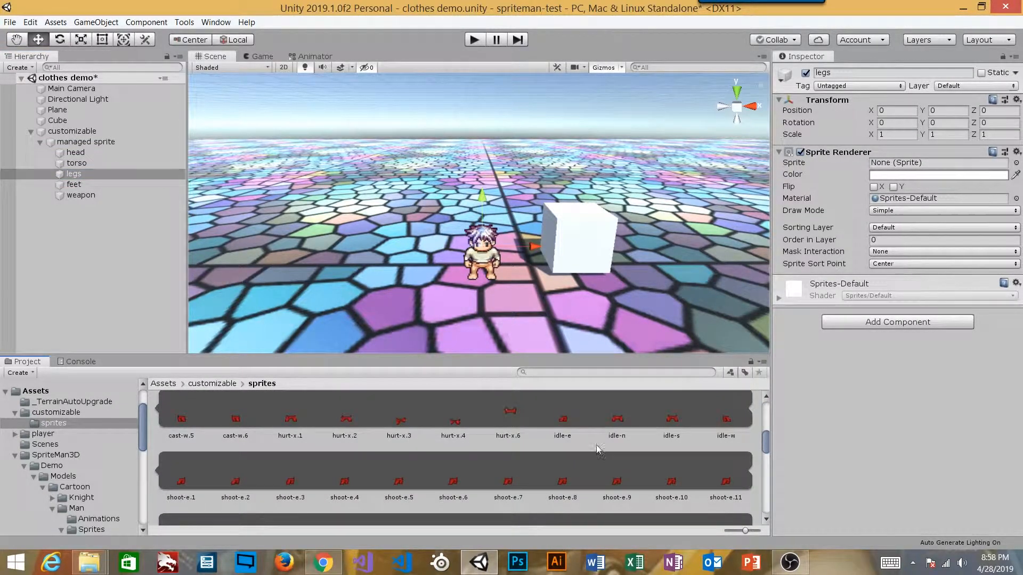
drag(659, 413, 938, 163)
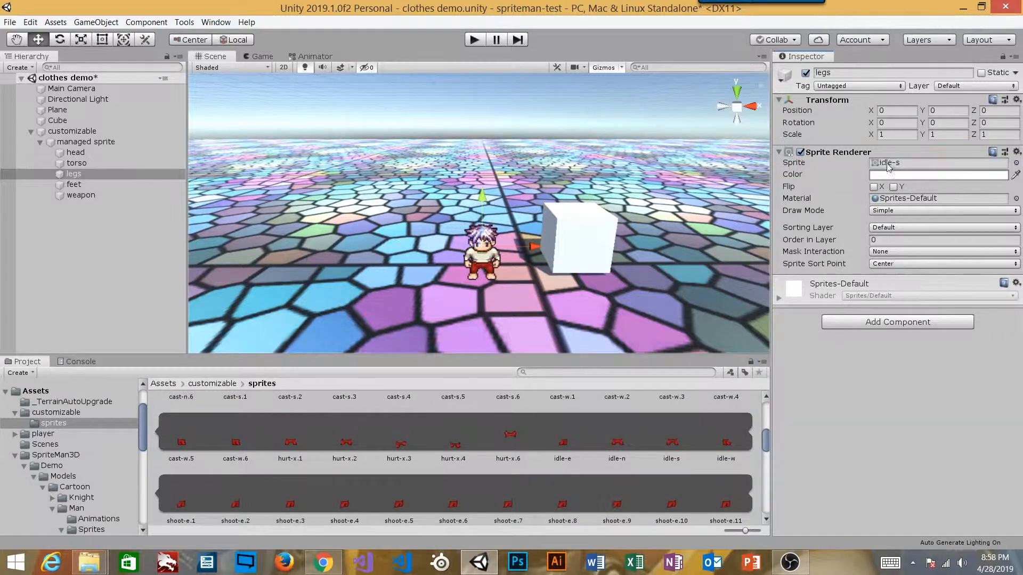
- Assign the idle-s sprite from the feet.shoes sheet to the feet object's Sprite Renderer and clear the selection
click(74, 184)
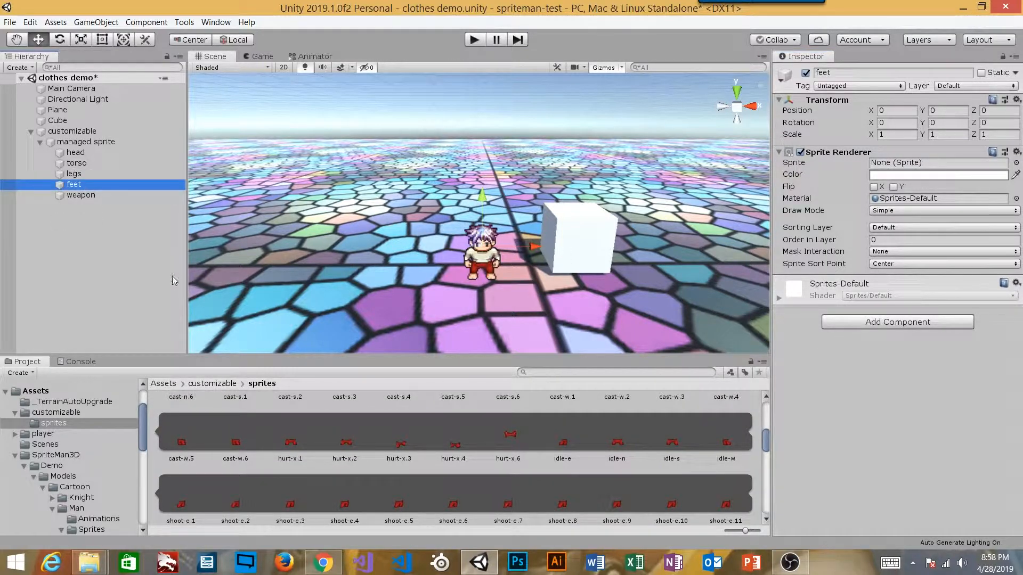
scroll(535, 468, up, 9)
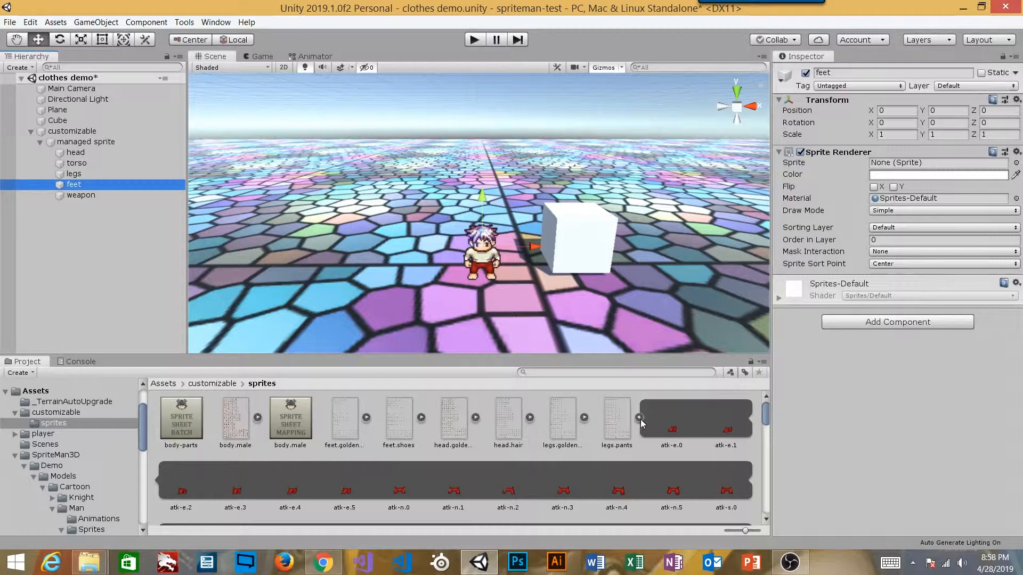
click(640, 418)
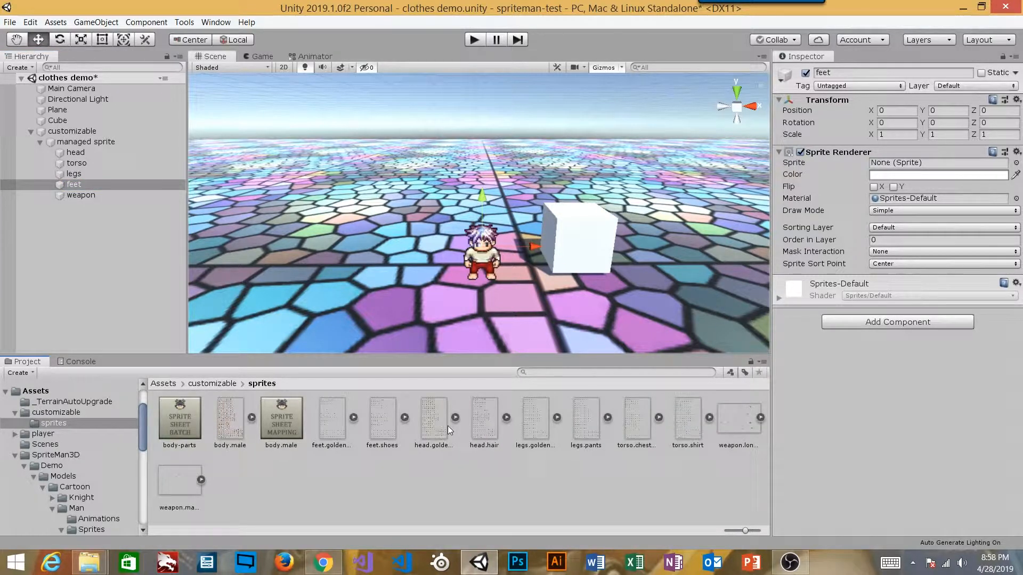
click(405, 418)
scroll(508, 469, down, 8)
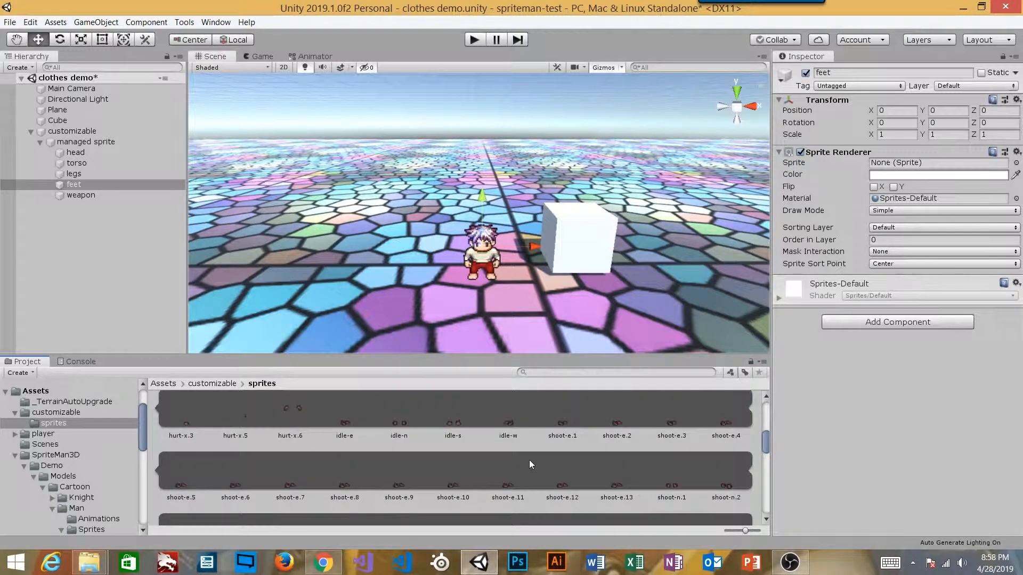
scroll(529, 465, up, 1)
drag(458, 457, 929, 164)
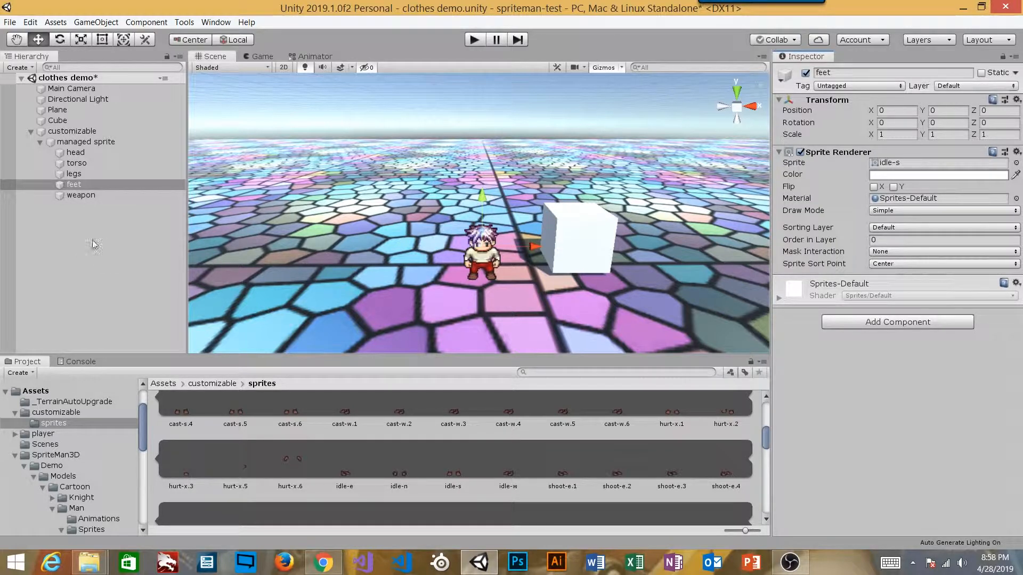
click(134, 254)
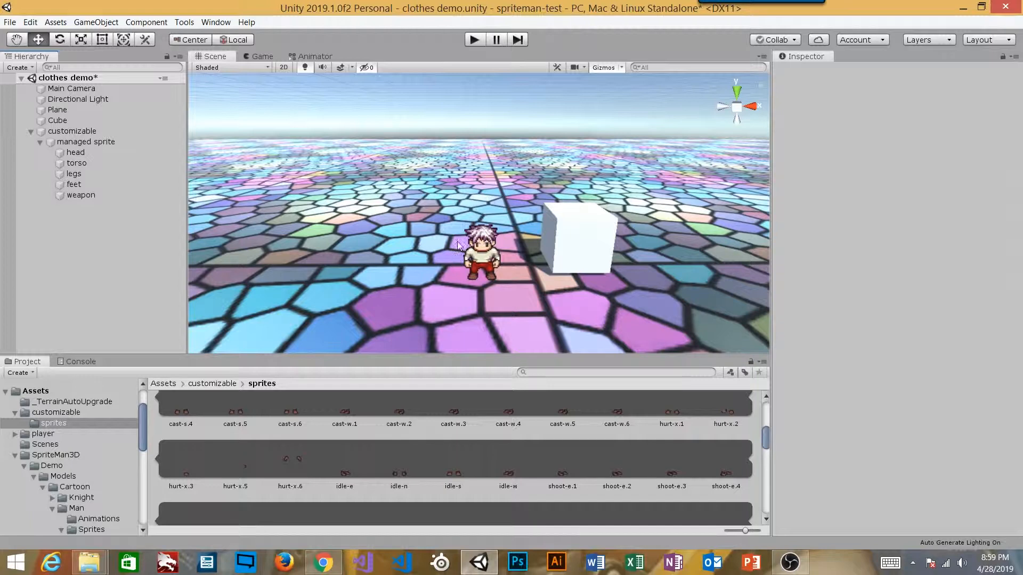
- Select the customizable object, play the scene in the Game view to check the dressed character, and stop playback
click(78, 140)
click(81, 130)
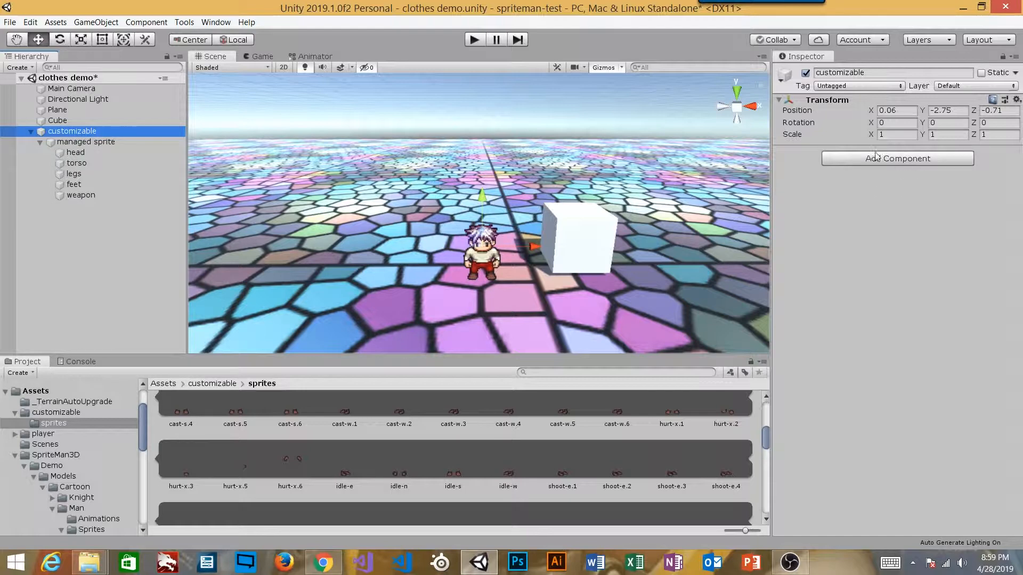
click(849, 156)
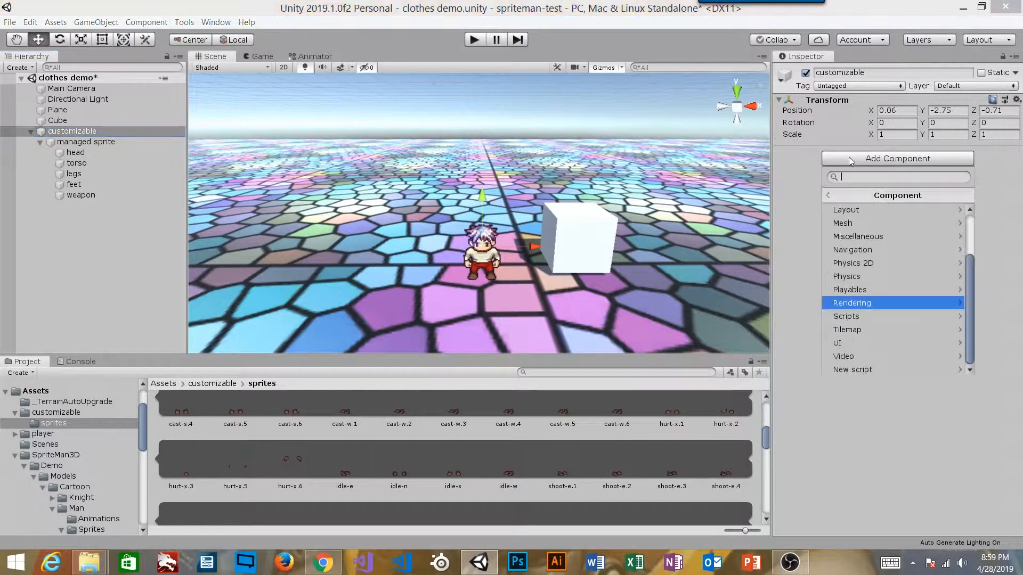
click(265, 59)
click(264, 56)
click(474, 39)
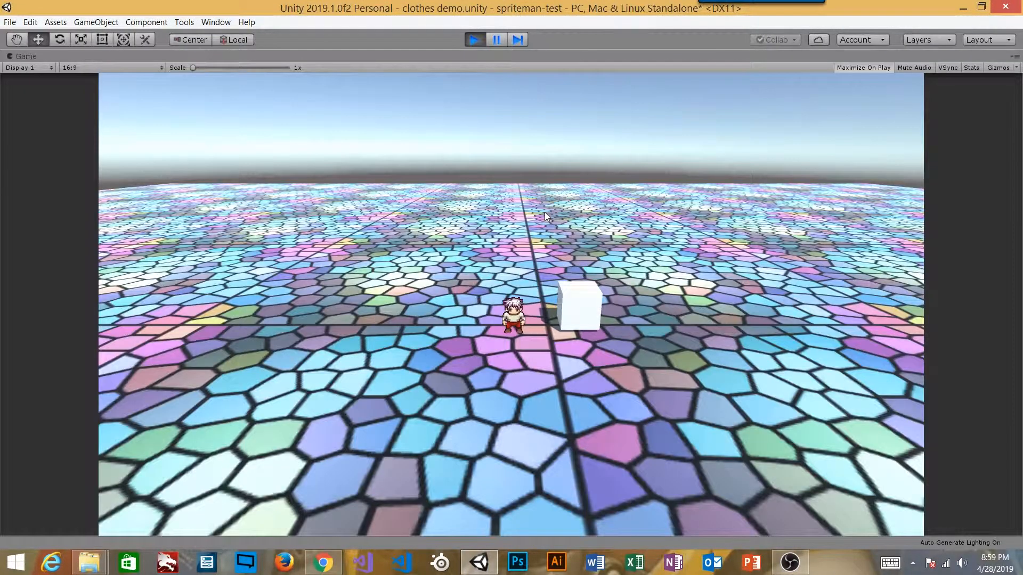
click(475, 38)
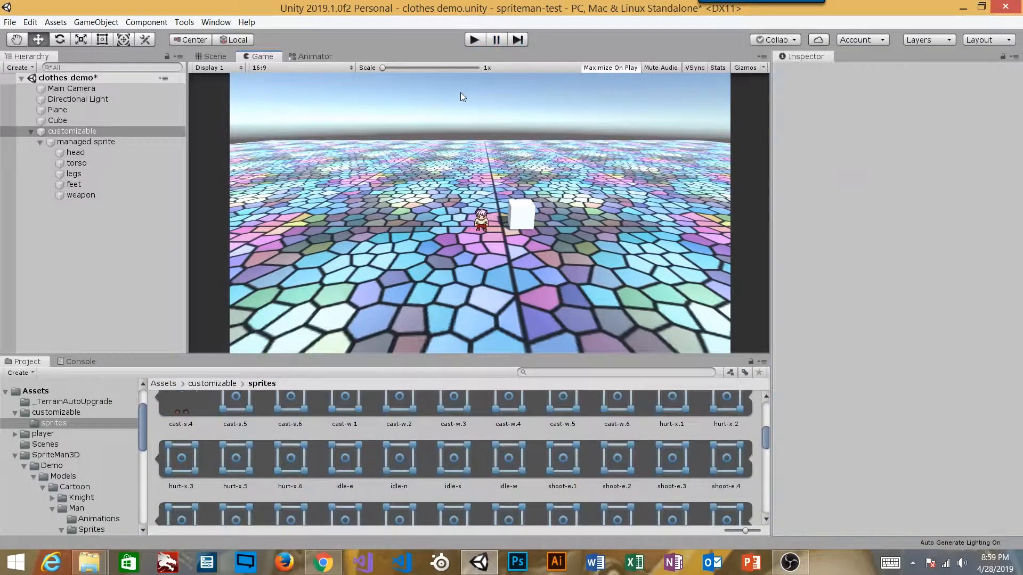
- Add a 3D physics Rigidbody component to the customizable object
click(923, 160)
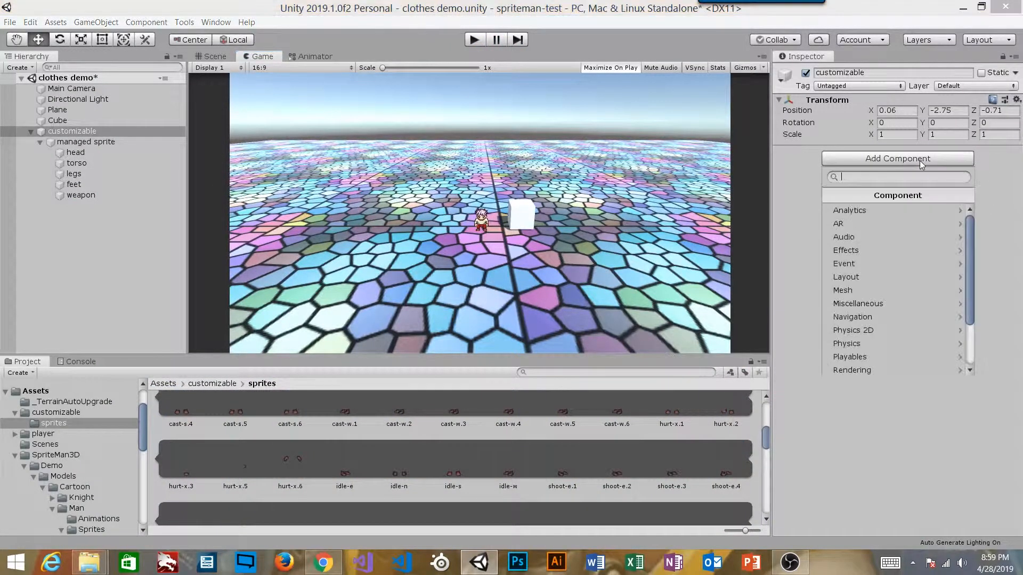
scroll(907, 257, down, 3)
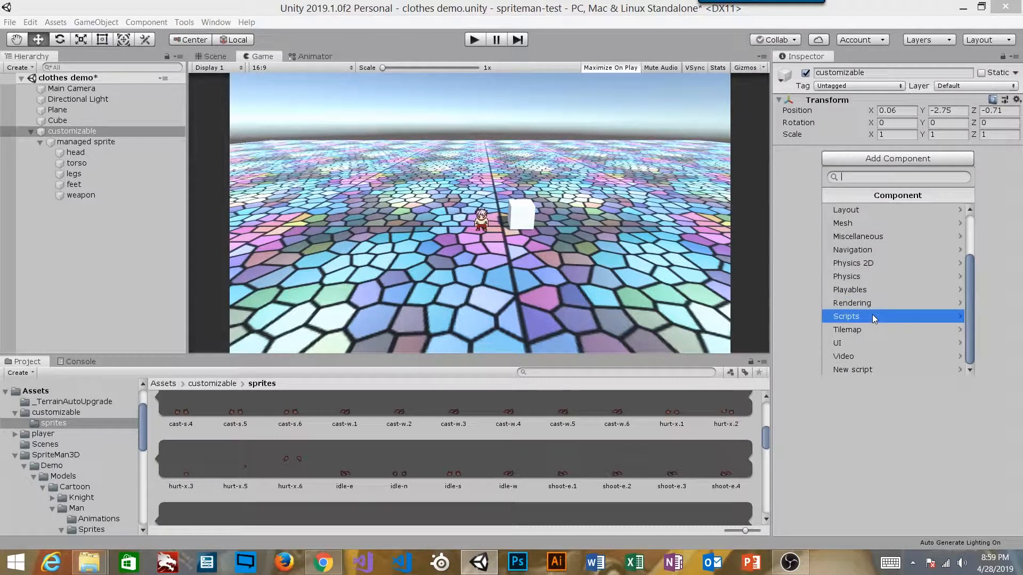
click(870, 275)
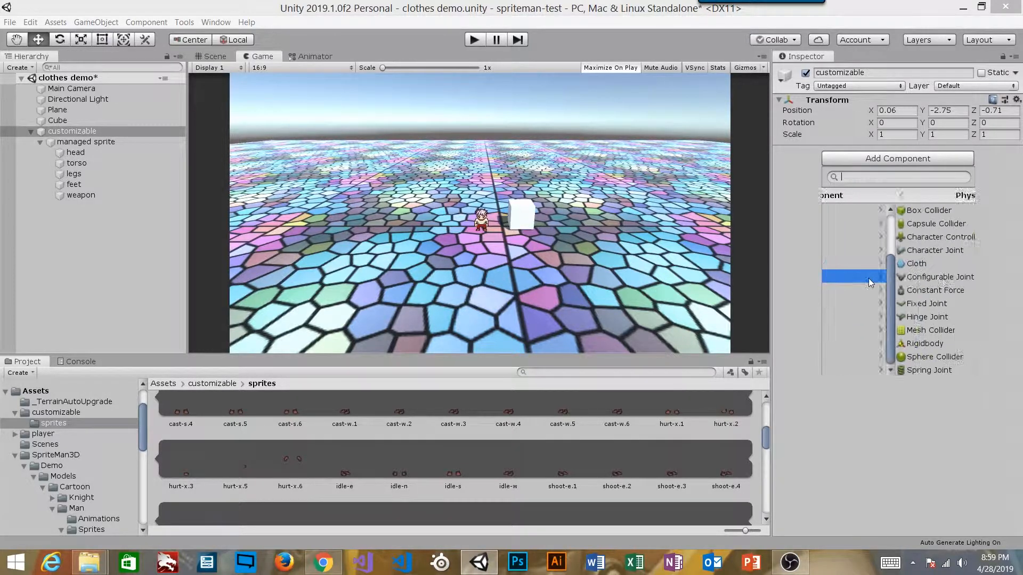
scroll(884, 306, down, 2)
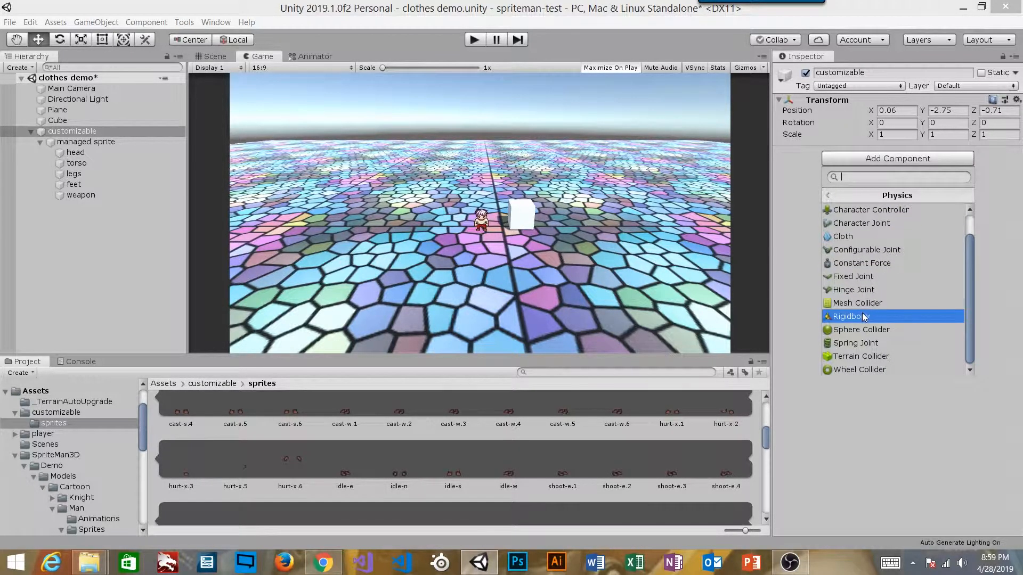
click(865, 316)
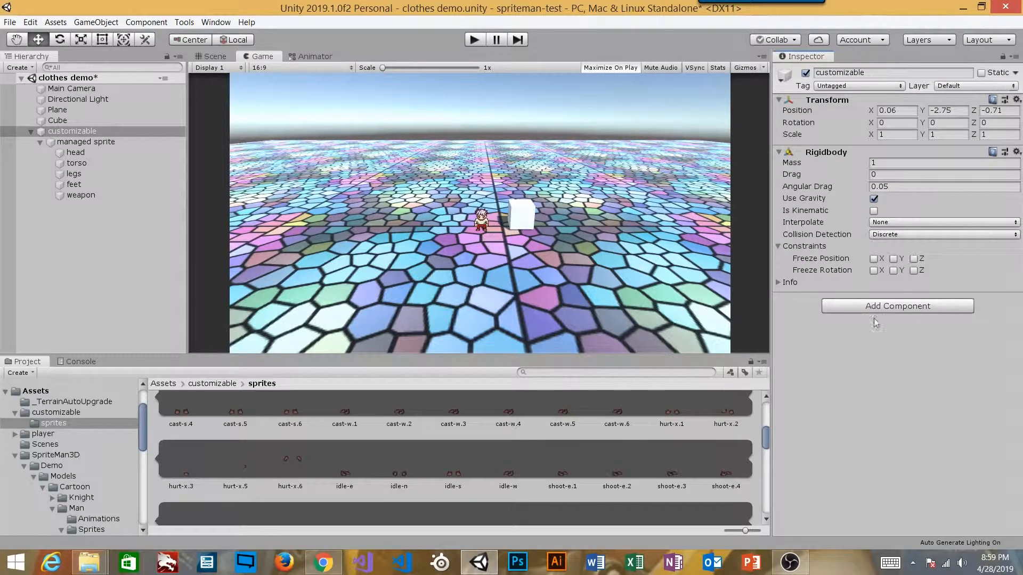
- Add a Capsule Collider component to the customizable object
click(852, 305)
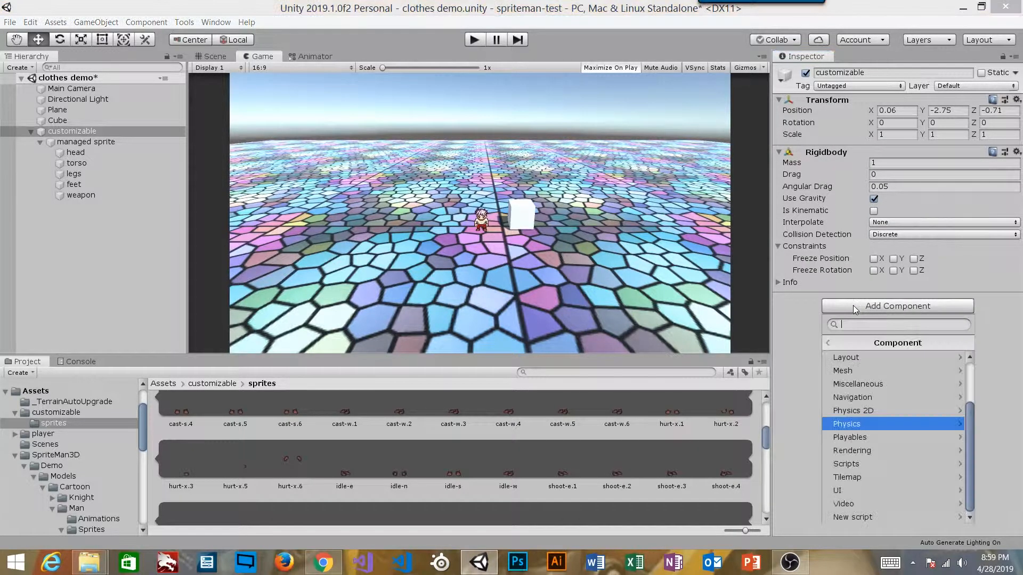
click(871, 424)
scroll(874, 416, up, 2)
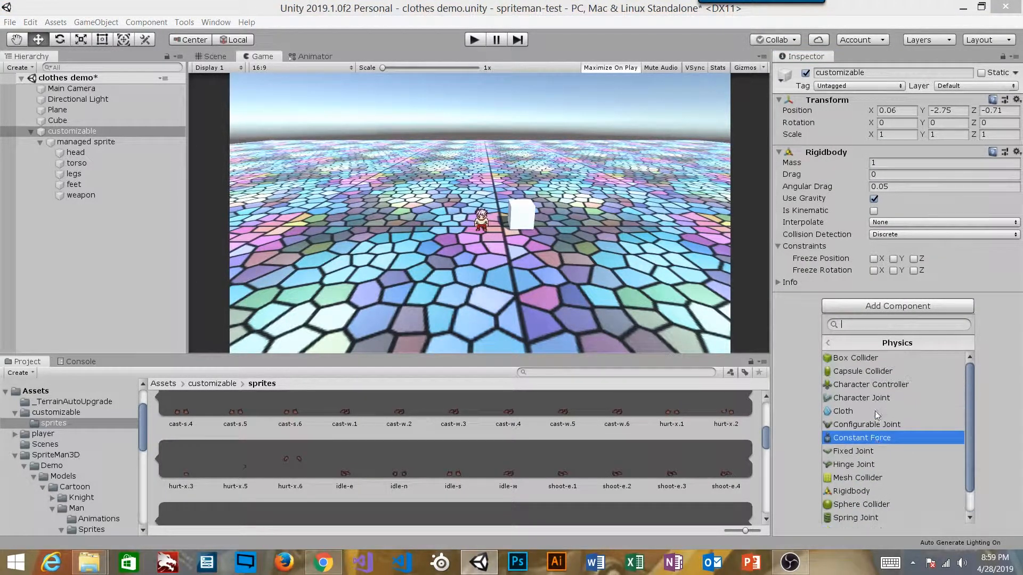
click(891, 373)
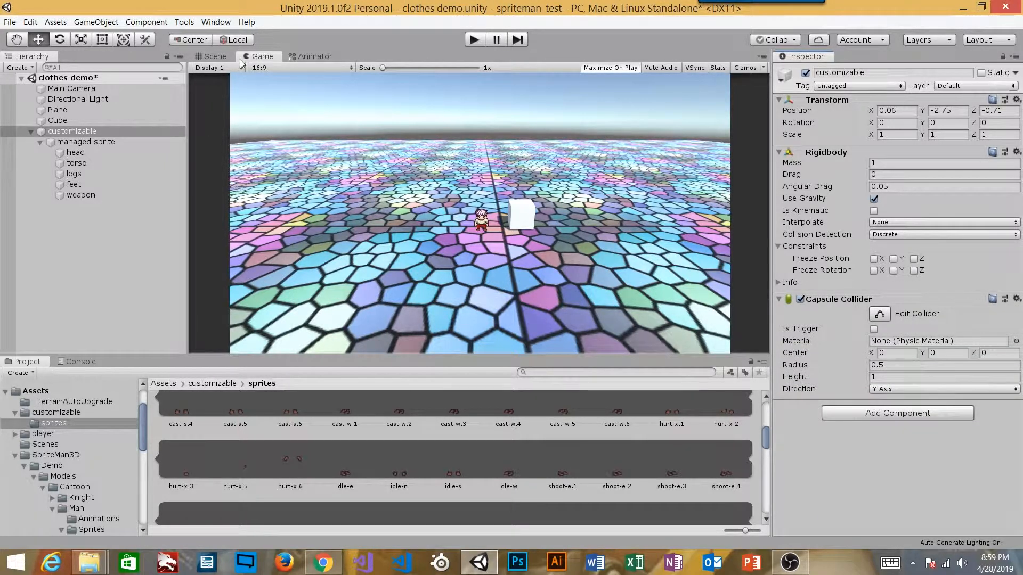
- Set the radius of the customizable object's Capsule Collider to 0.4 while viewing the character in the Scene view
click(213, 56)
alt+drag(458, 260, 461, 216)
click(878, 366)
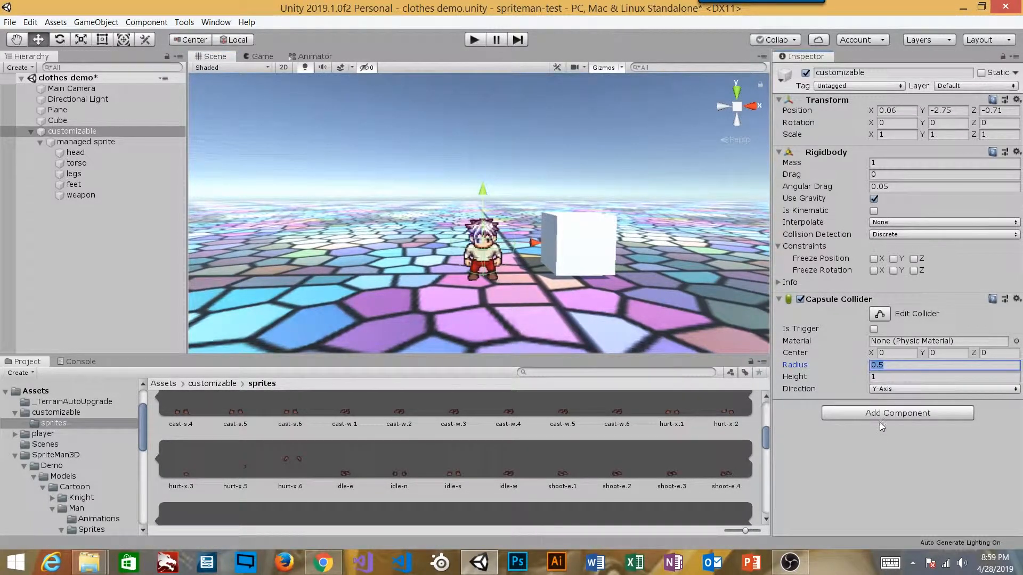
text(0.4)
- Raise the managed sprite object to a Y position of 0.1 inside the customizable object
mouse_move(352, 225)
alt+mouse_down()
mouse_move(402, 237)
mouse_move(446, 266)
mouse_move(353, 226)
alt+mouse_up()
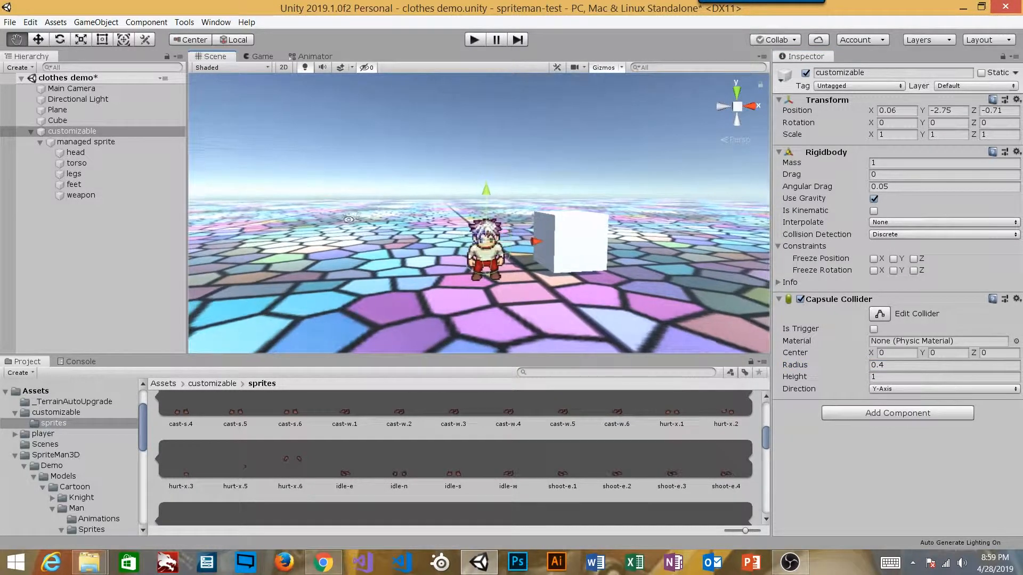
click(85, 142)
drag(490, 194, 484, 185)
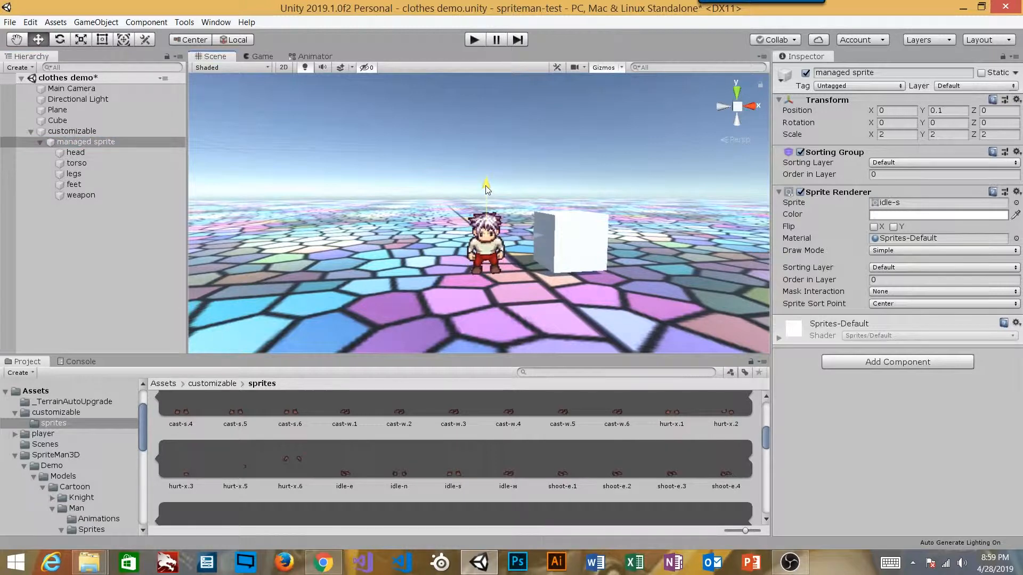
- Set the height of the customizable object's Capsule Collider to 1.2
click(104, 130)
alt+scroll(426, 221, up, 3)
alt+drag(426, 221, 428, 245)
click(873, 377)
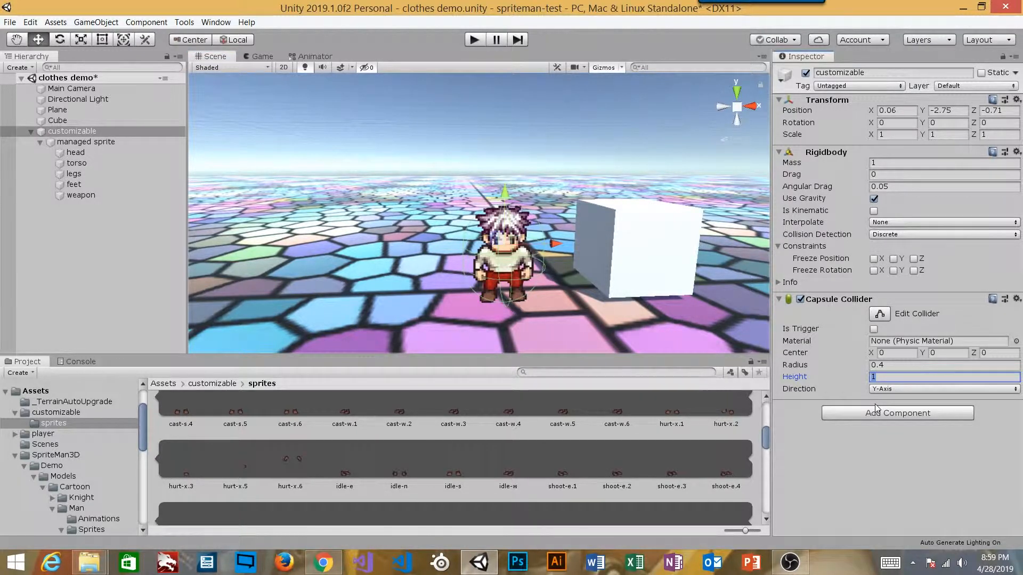
text(1.2)
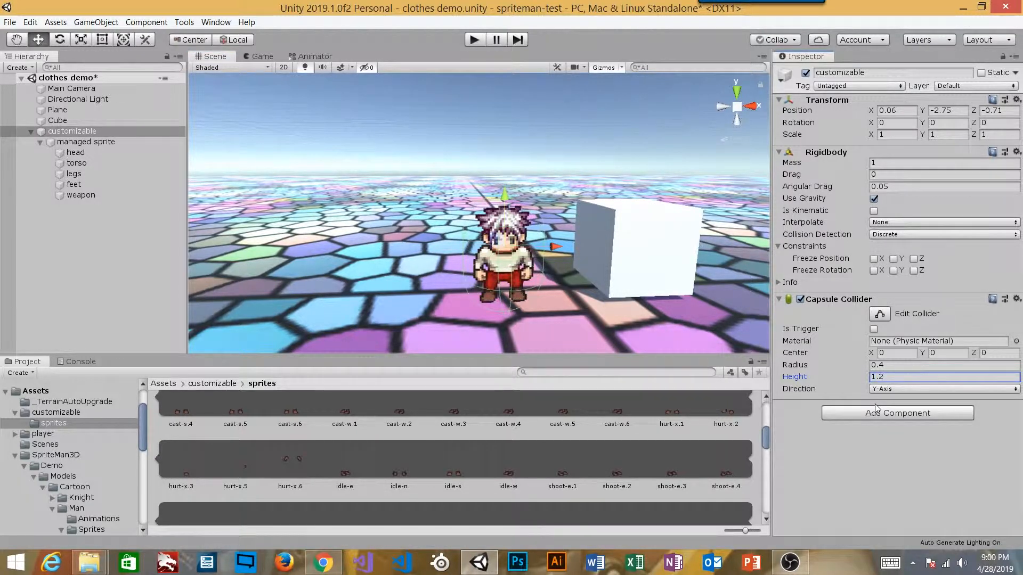
alt+drag(517, 234, 371, 175)
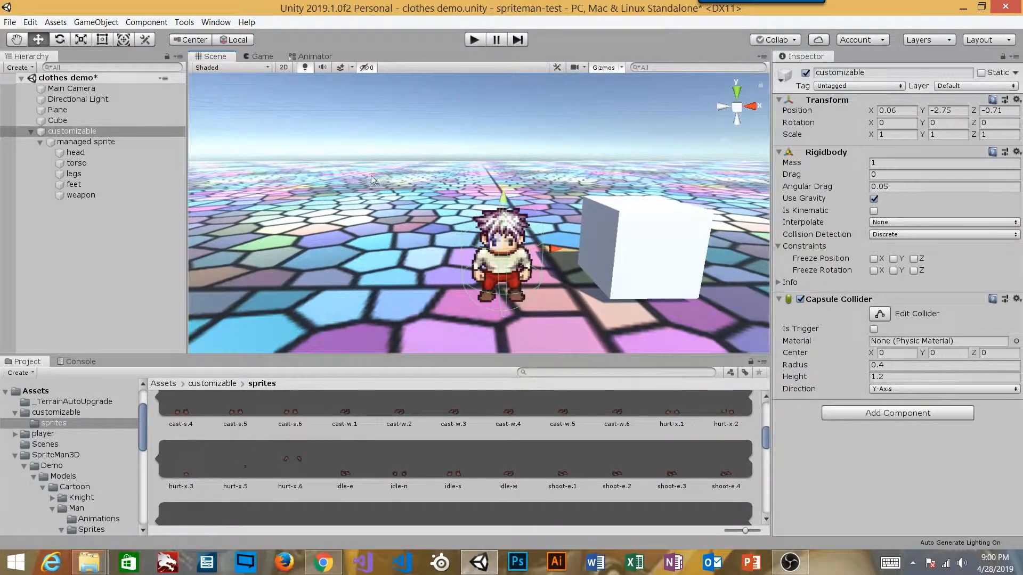
click(105, 141)
right_drag(428, 258, 429, 258)
key(s)
key(d)
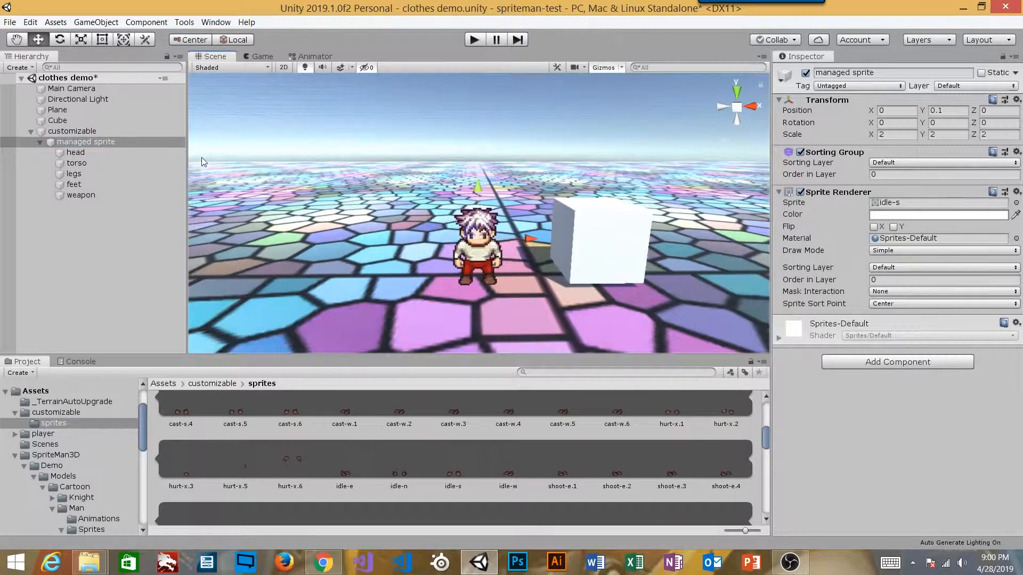
- Freeze the X, Y and Z rotation in the Rigidbody constraints of the customizable object
click(75, 132)
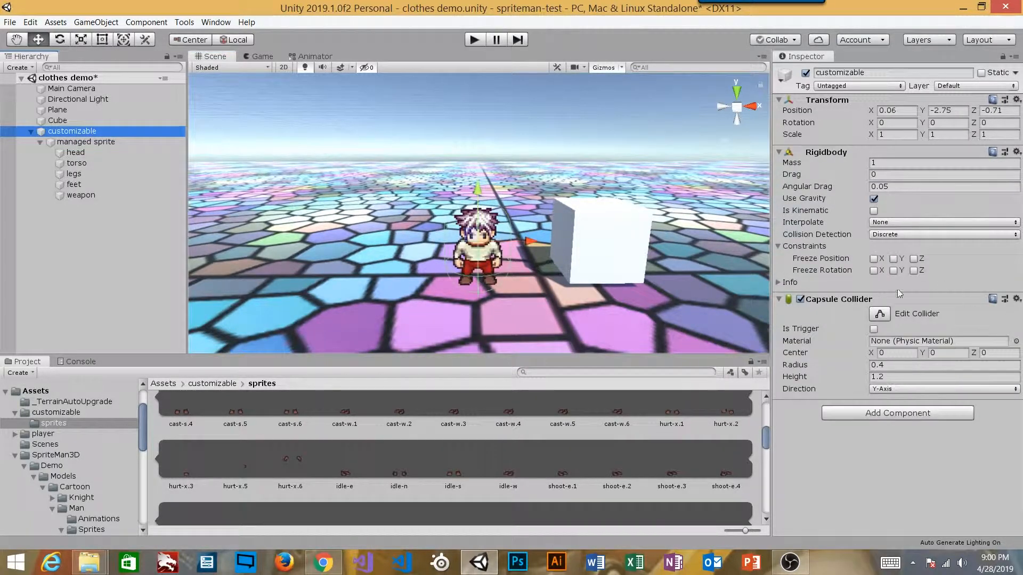
click(874, 271)
click(893, 270)
click(914, 270)
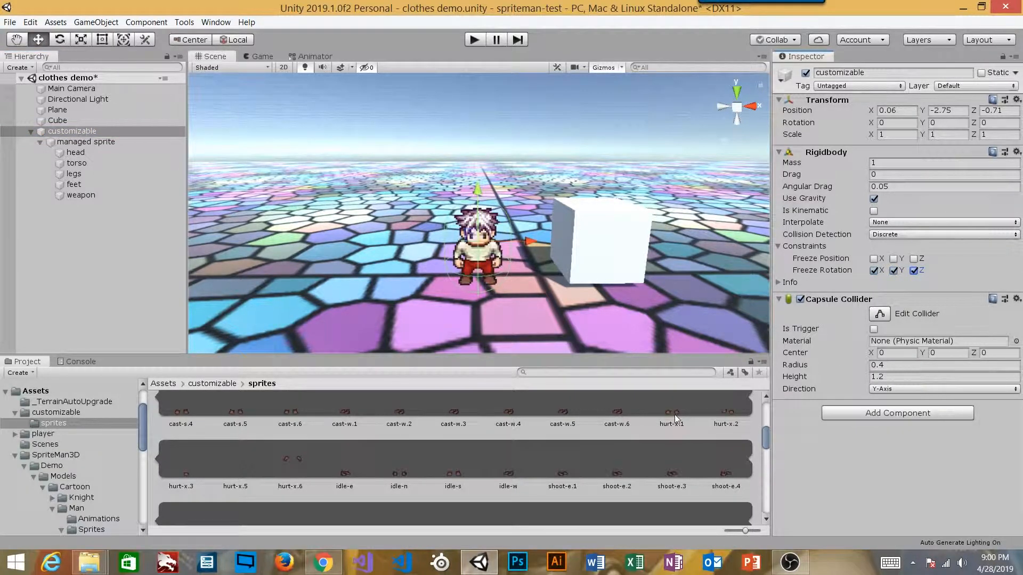
- Collapse the expanded feet.shoes sheet and add the SpriteMan3D Person Player Controller script to the customizable object
scroll(704, 460, up, 5)
click(422, 418)
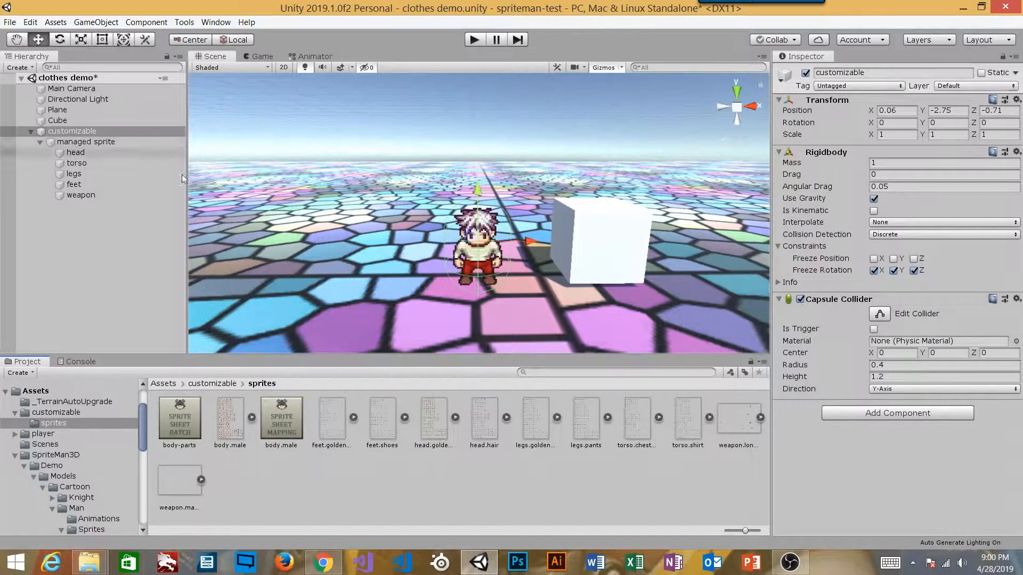
click(916, 414)
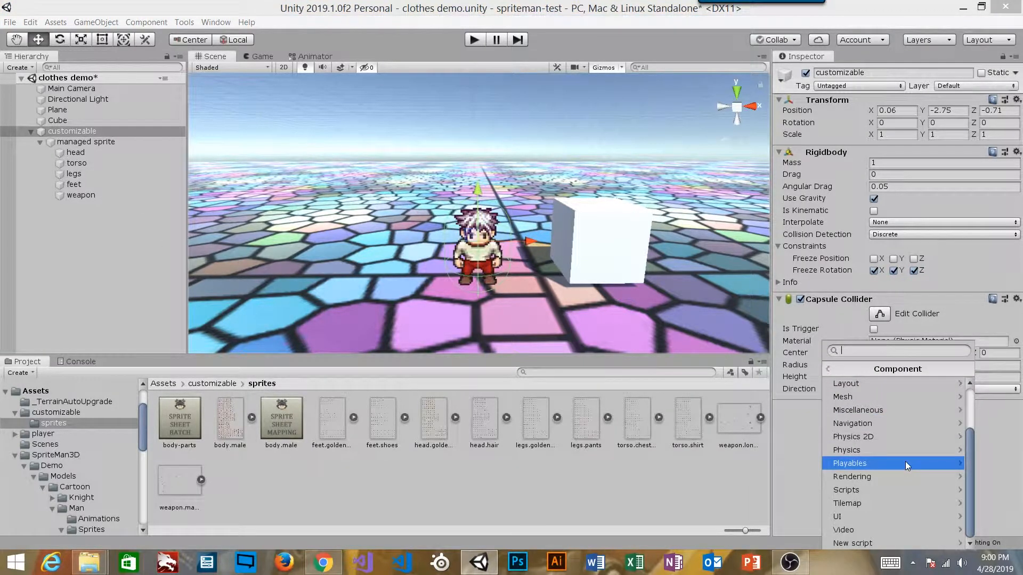
click(882, 489)
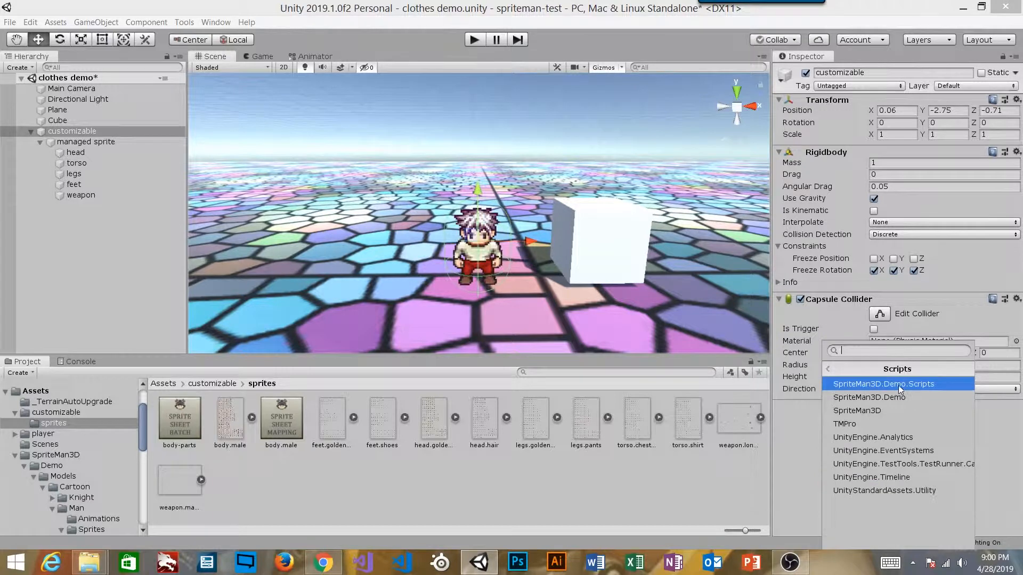
click(902, 410)
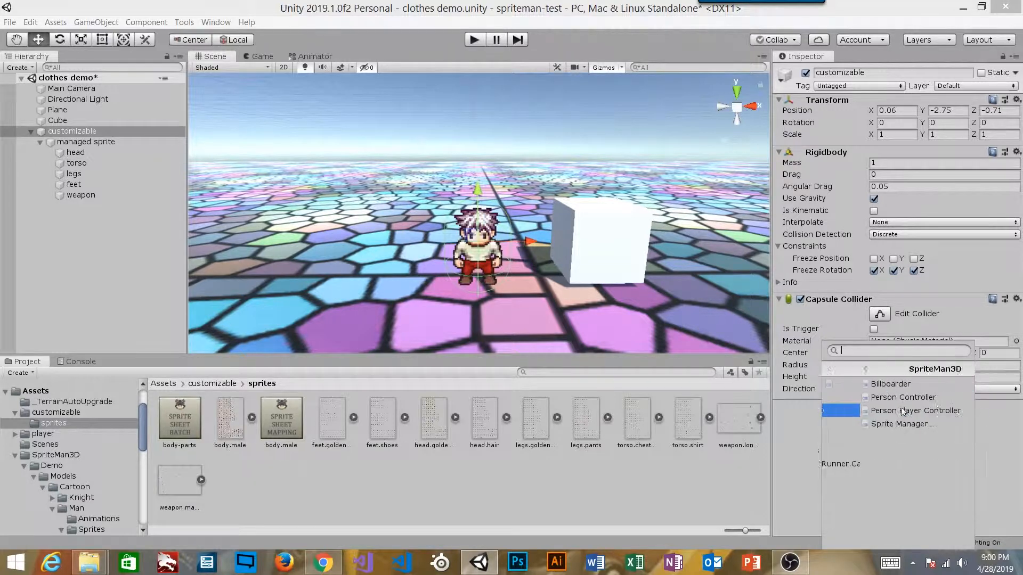
click(893, 410)
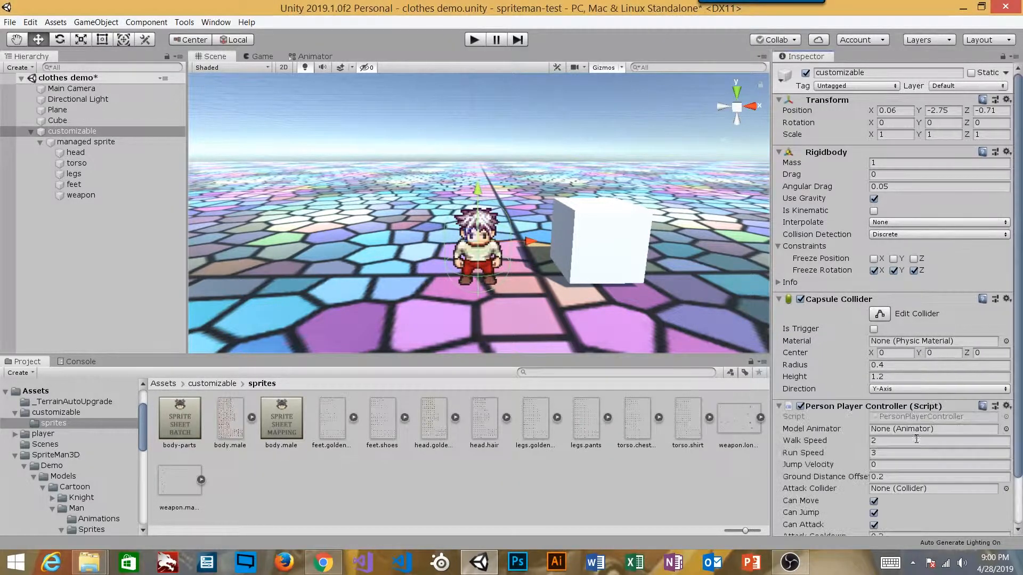
- Add an Animator component to the customizable object
scroll(892, 411, down, 3)
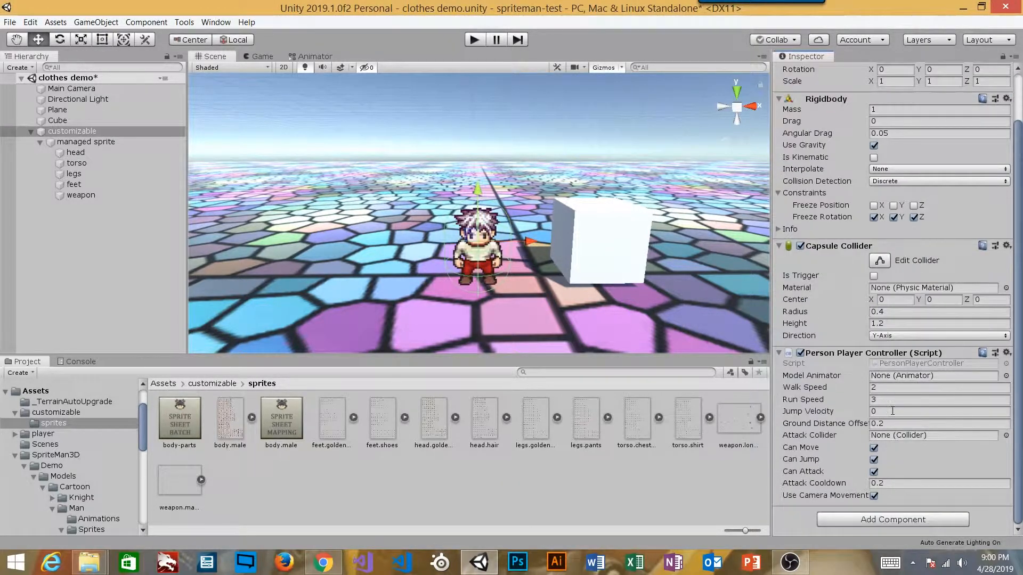
click(845, 520)
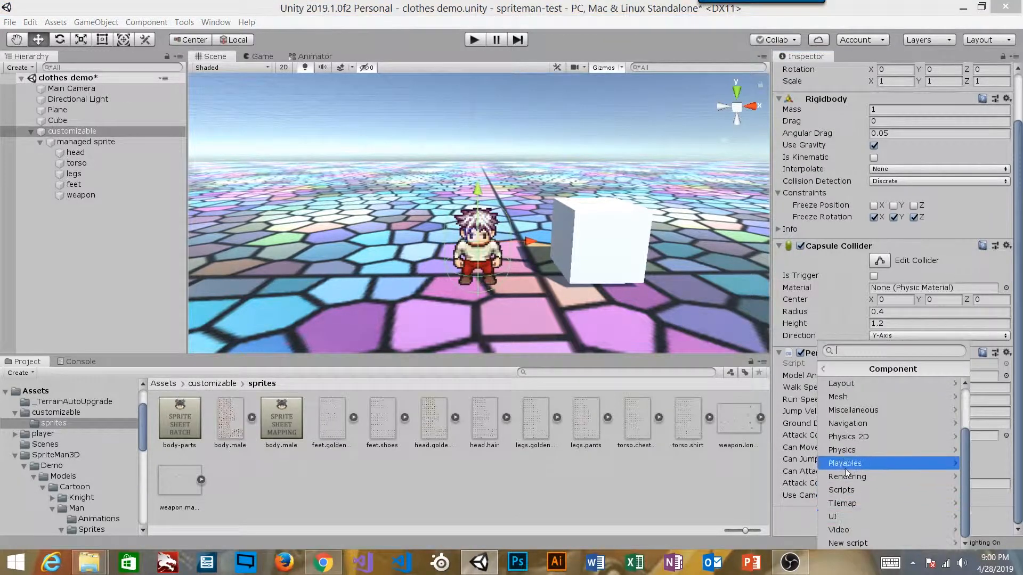
click(878, 477)
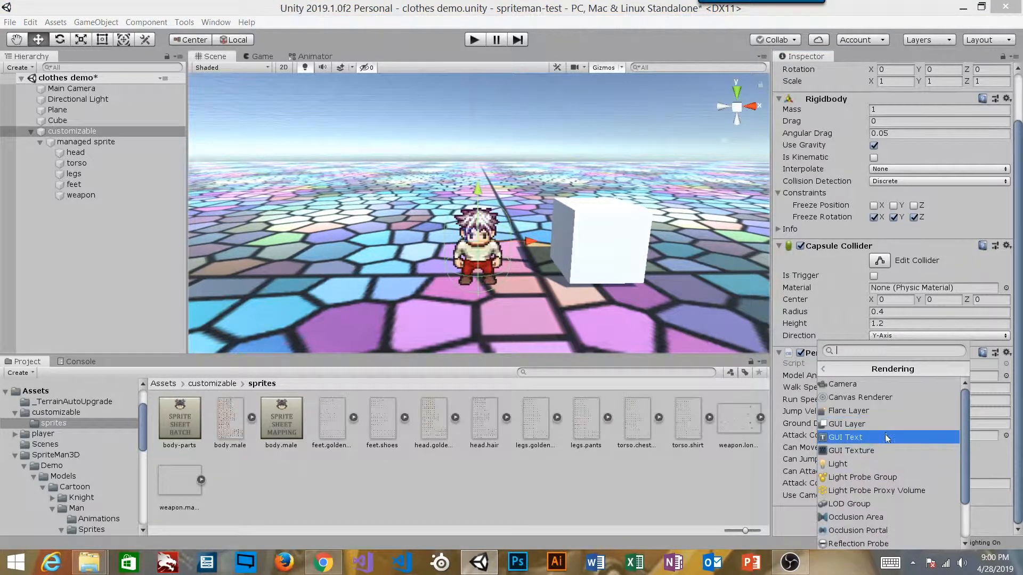
click(868, 369)
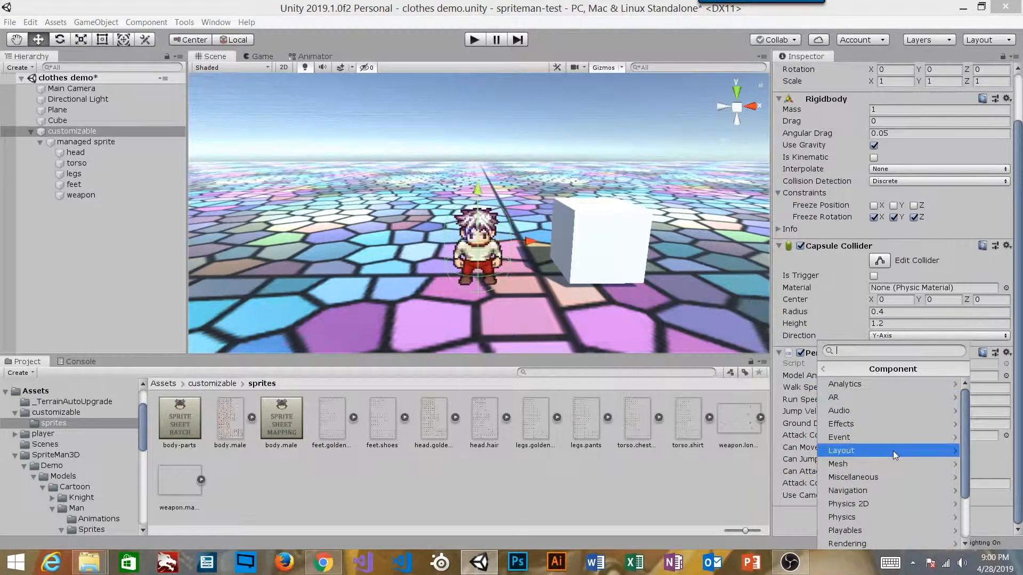
click(884, 478)
click(871, 413)
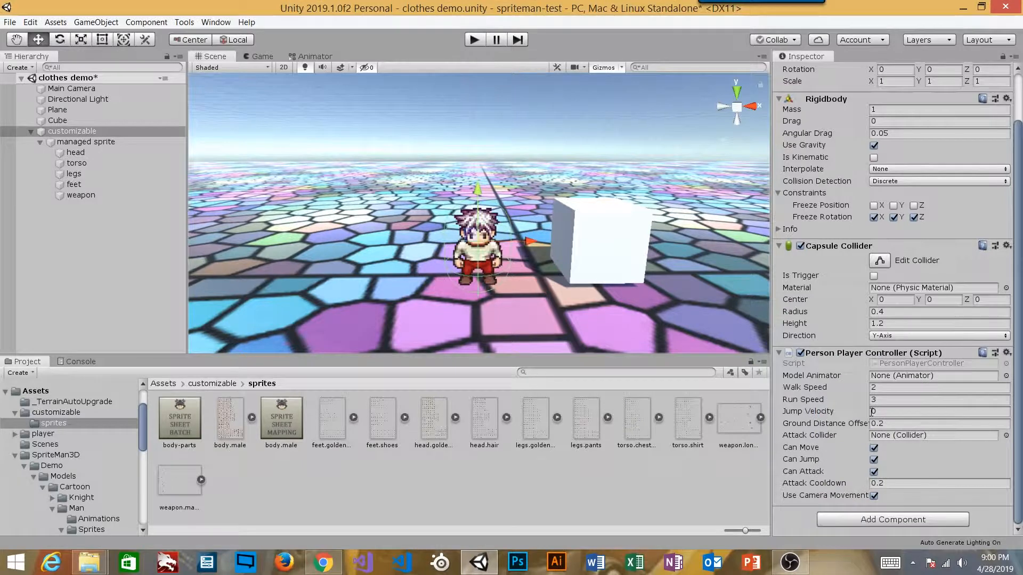
- Assign the customizable object's own Animator as the Model Animator of its Person Player Controller
scroll(833, 392, down, 5)
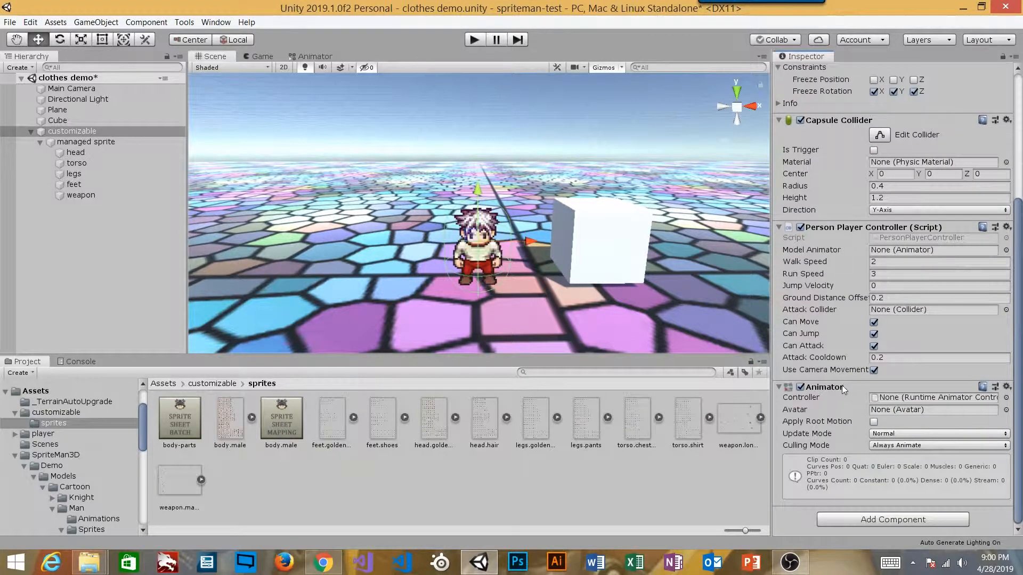
drag(894, 264, 905, 249)
click(882, 288)
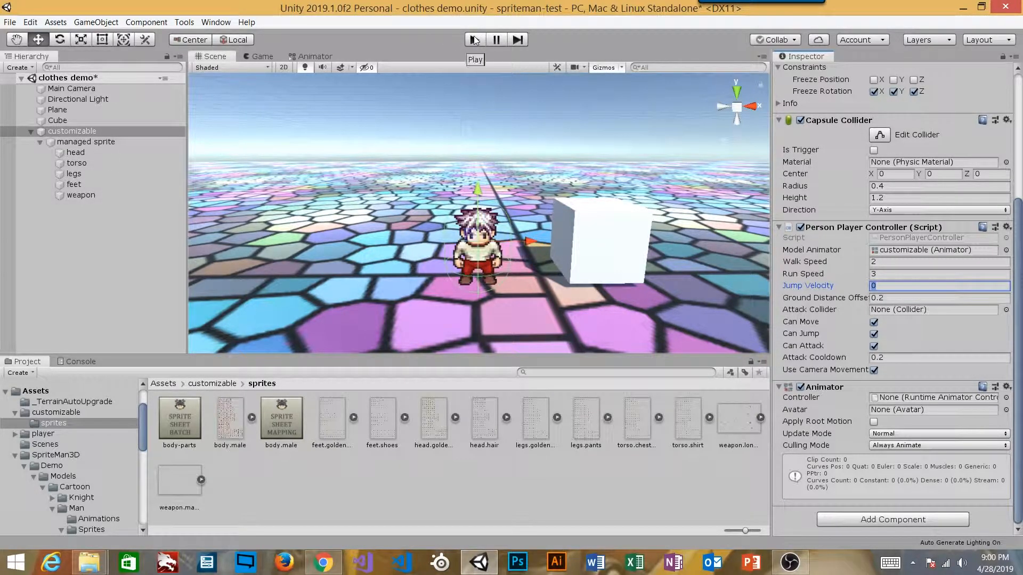
click(836, 254)
scroll(835, 255, up, 3)
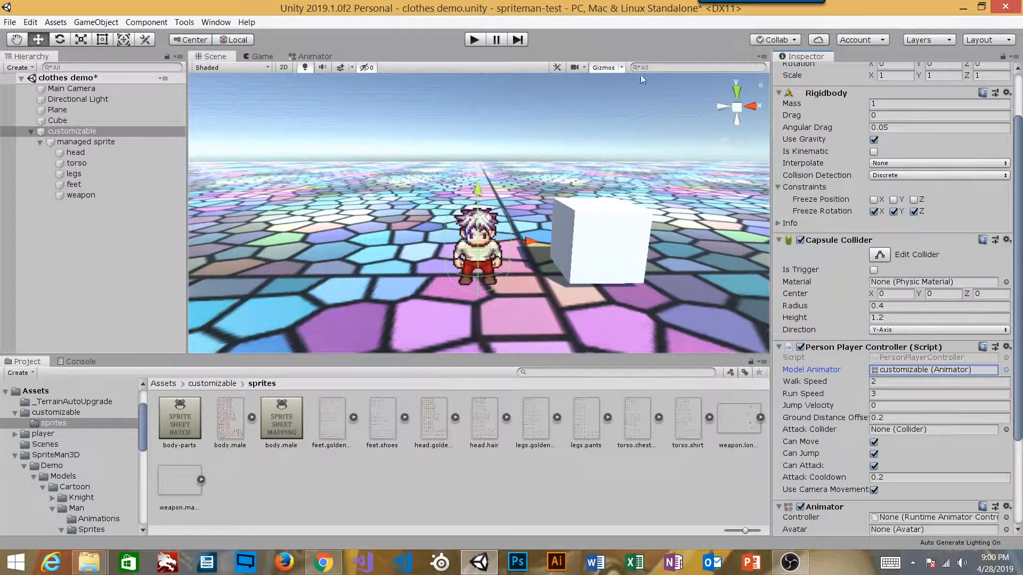
- Play the scene, walk the character around in all directions to test its movement, and stop playback
click(481, 38)
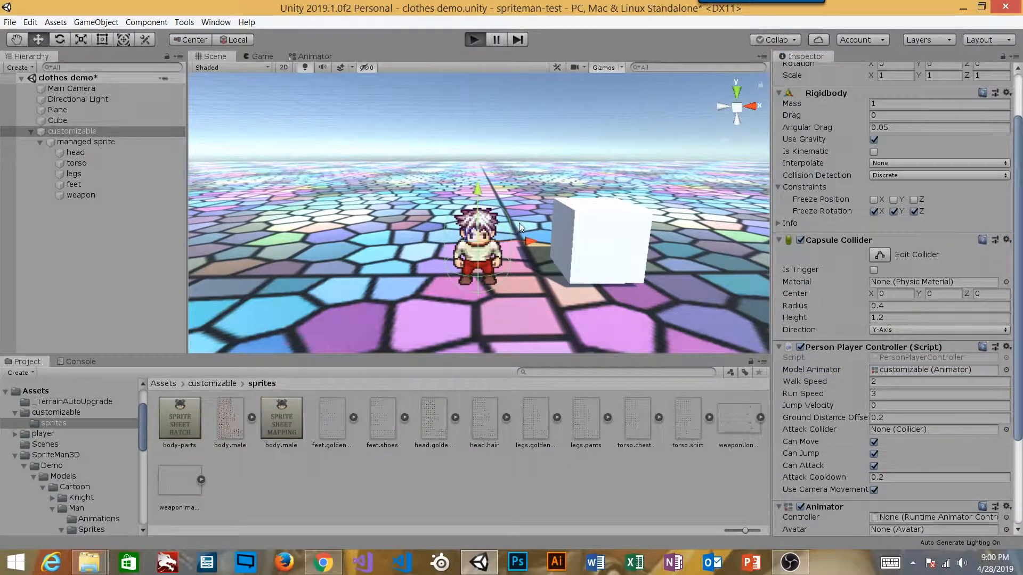
key(s)
key(d)
key(w)
key(a)
key(w)
key(d)
key(s)
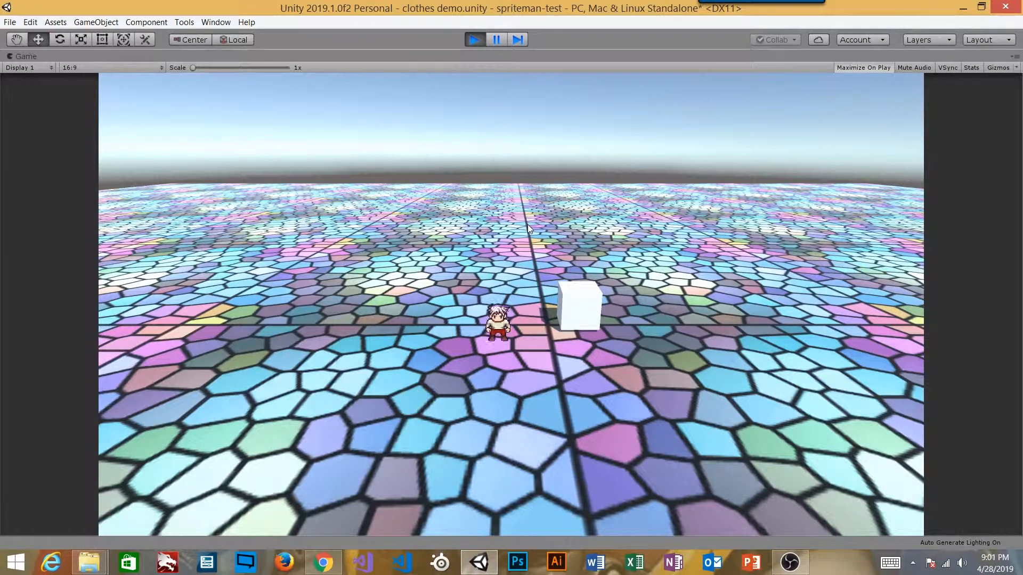
click(475, 40)
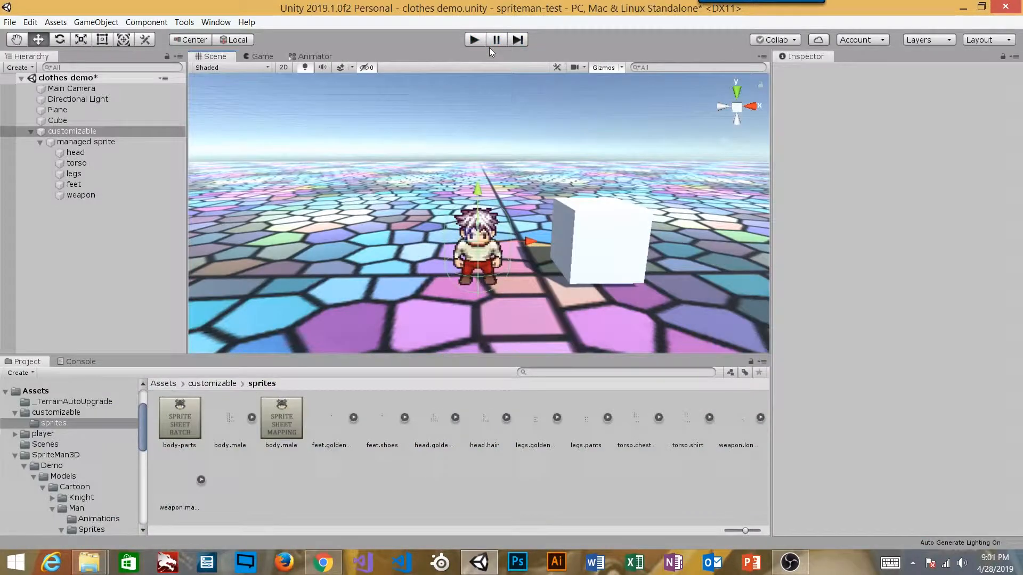
- Attach the SmoothFollow script from the Standard Assets Utility folder to the Main Camera and set its target to the customizable object
click(93, 90)
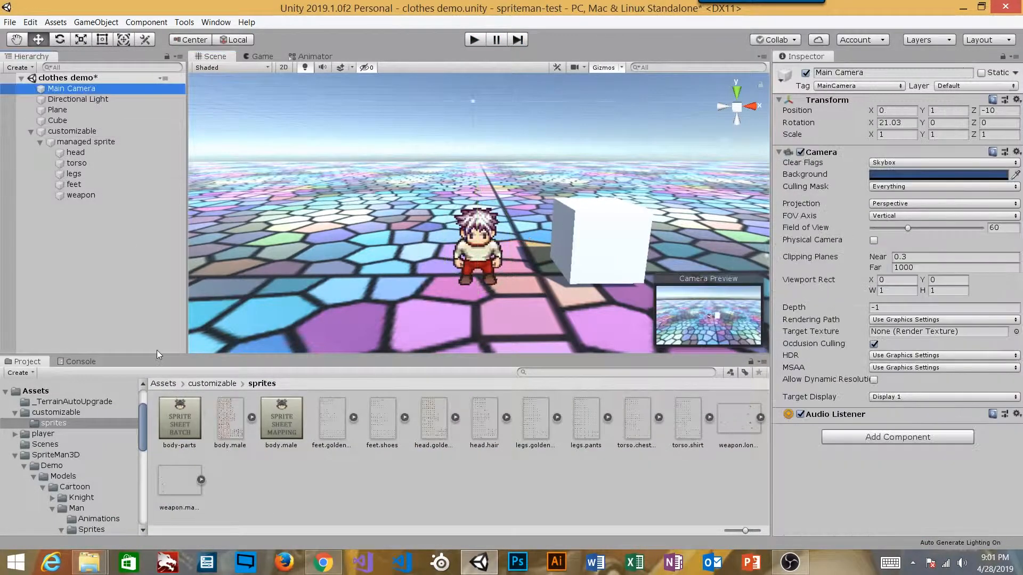
drag(143, 418, 142, 481)
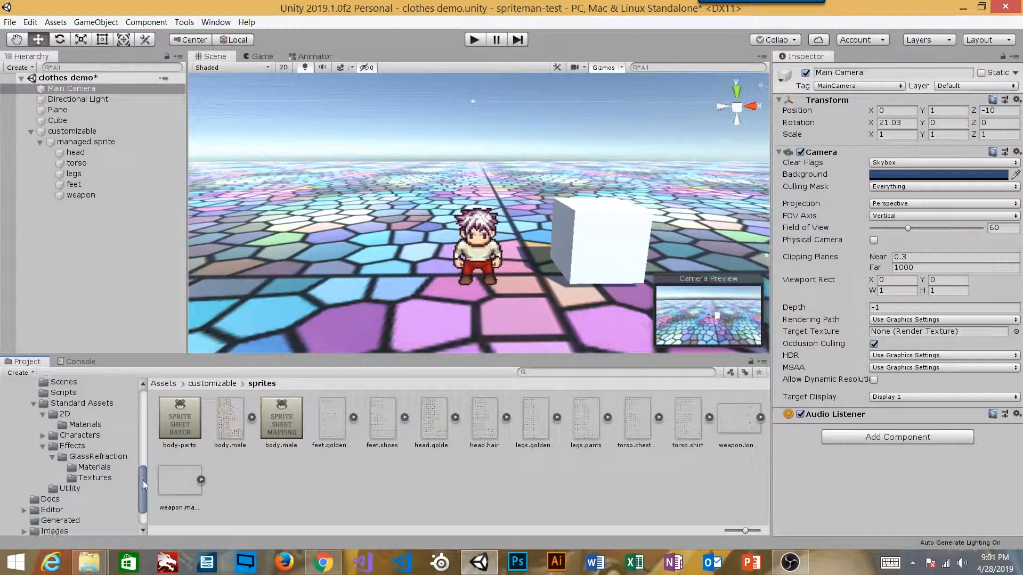
click(67, 490)
drag(182, 429, 861, 466)
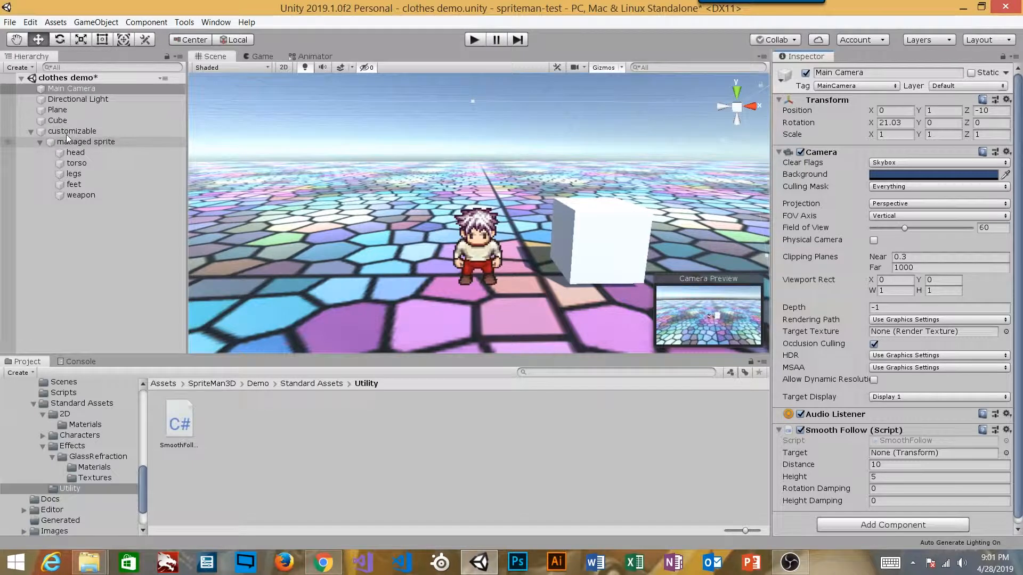
drag(72, 131, 895, 456)
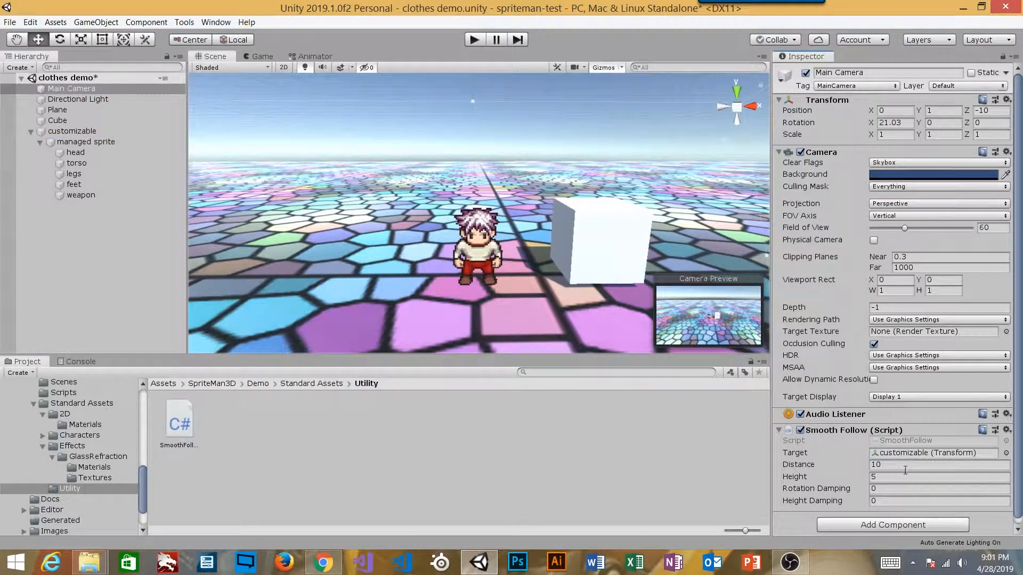
- Set the Main Camera's Smooth Follow distance to 4, height to 2.5 and height damping to 5
click(889, 466)
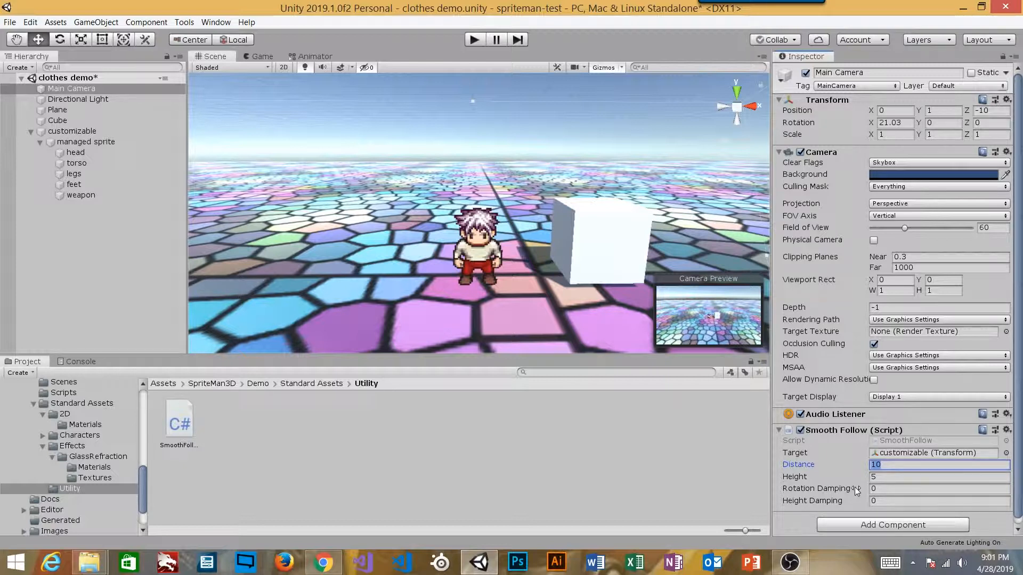
text(4)
text(5)
key(Tab)
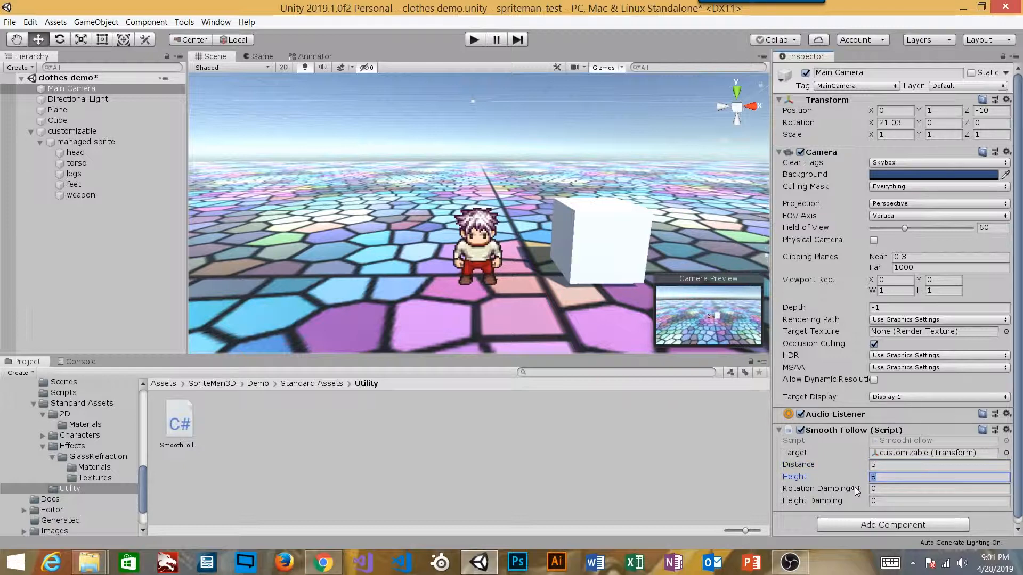
key(shift+Tab)
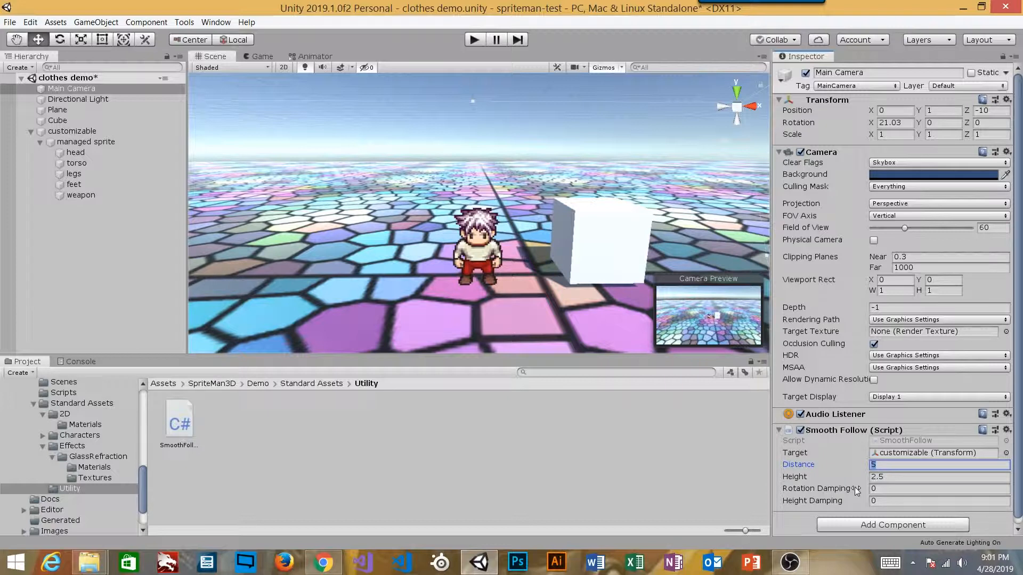
click(883, 502)
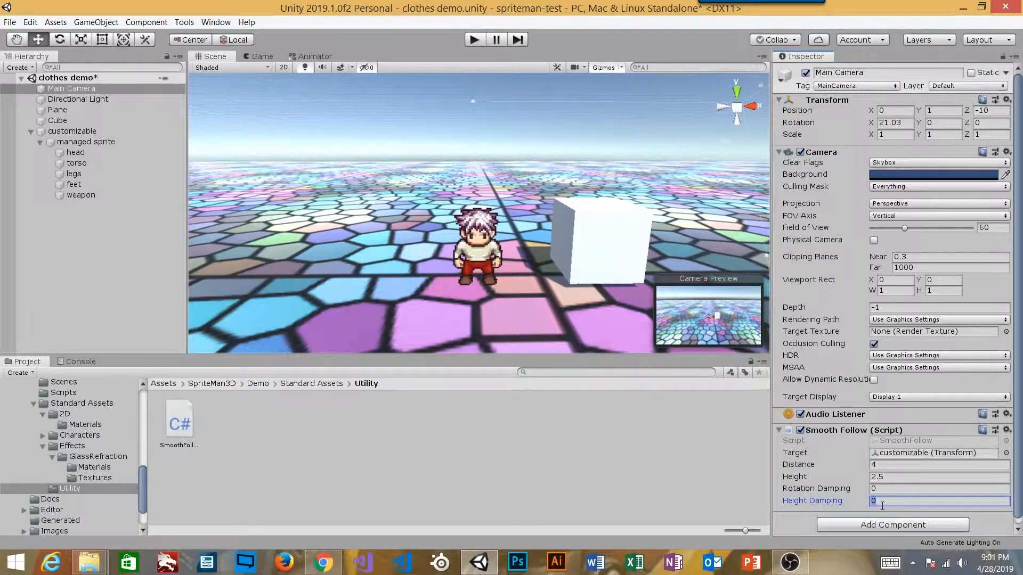
- Play the scene to check how the camera follows the character, and stop playback
click(483, 41)
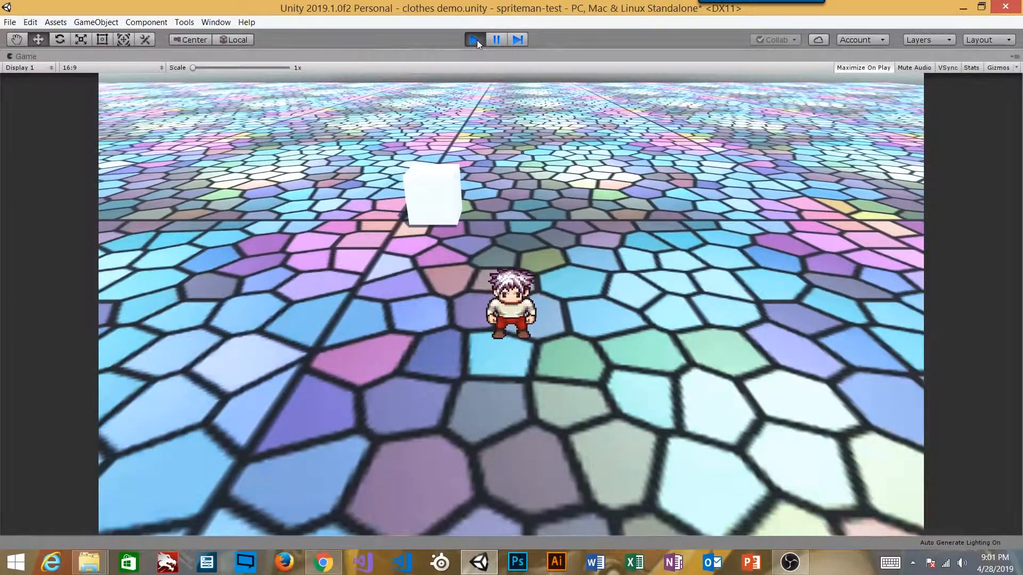
click(475, 40)
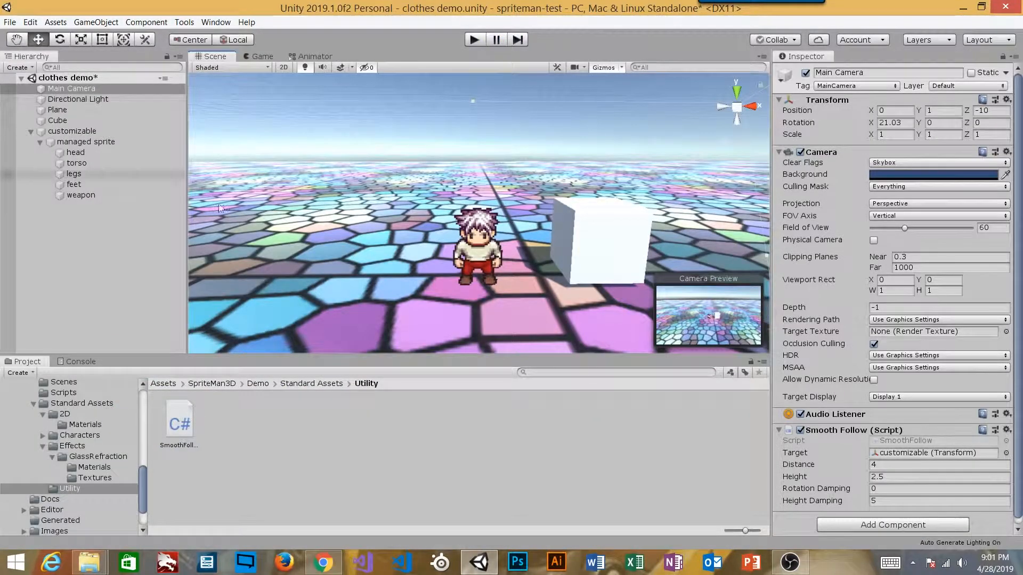
- Try a Smooth Follow distance of 6 on the Main Camera in play mode, and stop playback
click(883, 465)
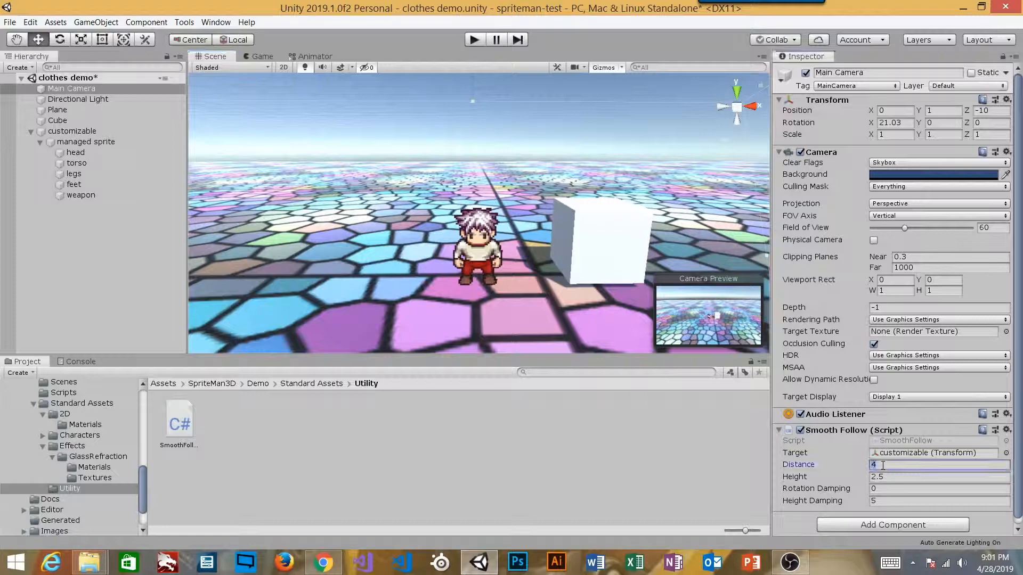
text(6)
click(474, 40)
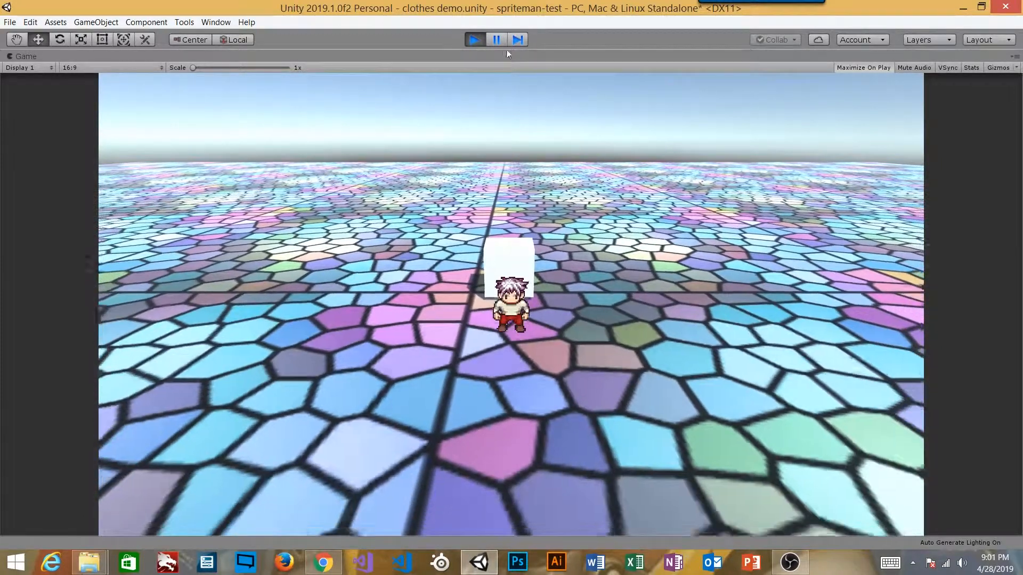
click(475, 40)
- Set the Main Camera's Smooth Follow distance to 5, play the scene to check the framing, and stop playback
click(891, 465)
text(5)
click(474, 40)
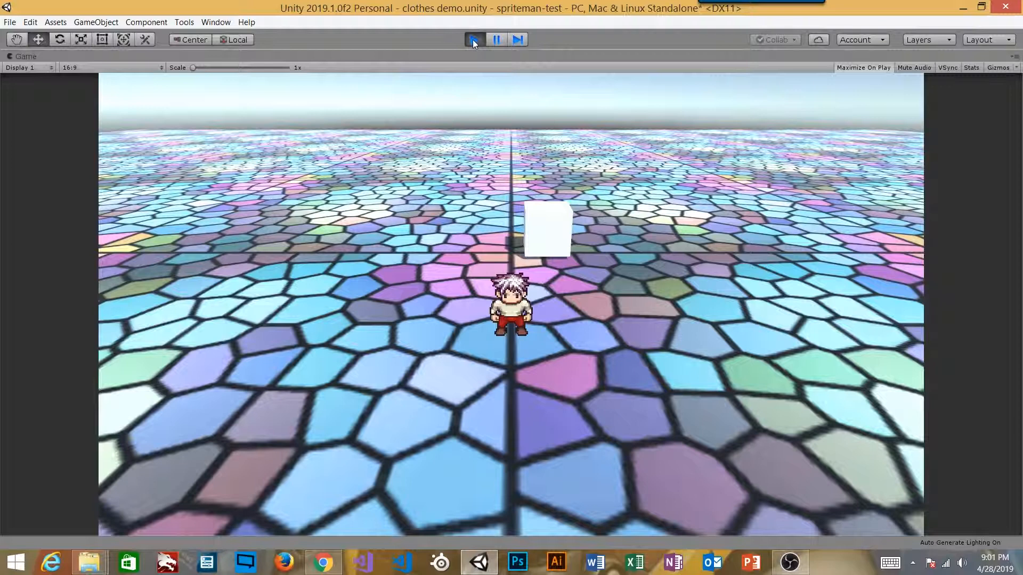
click(473, 40)
- Select the customizable object and check the gravity value in the project's Physics settings
click(64, 133)
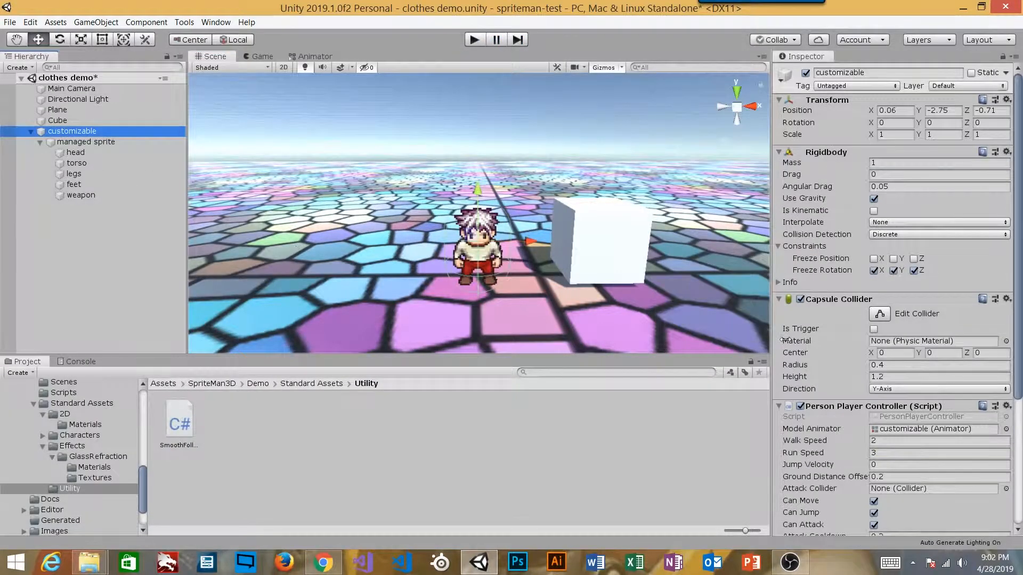
click(31, 22)
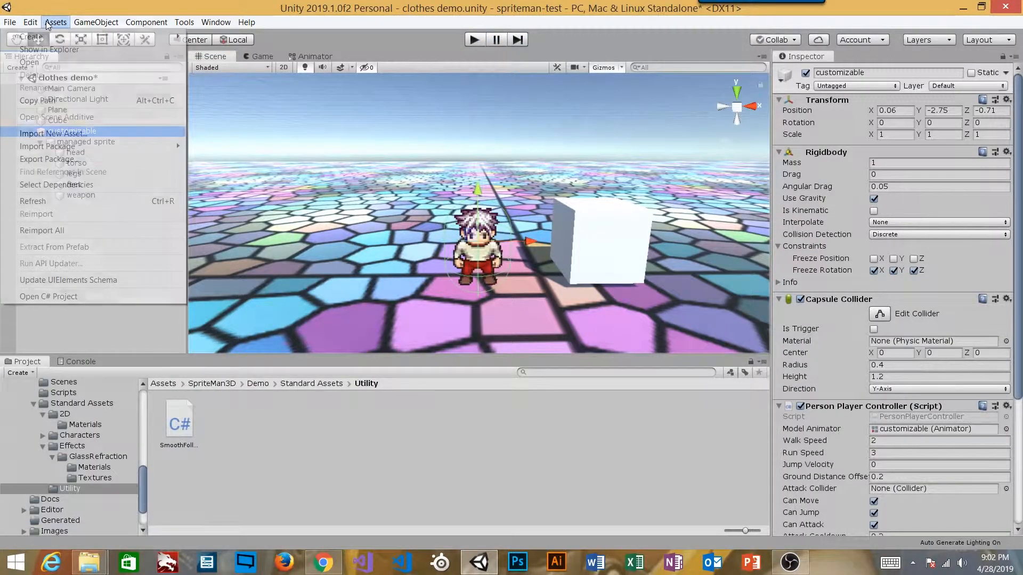
click(59, 334)
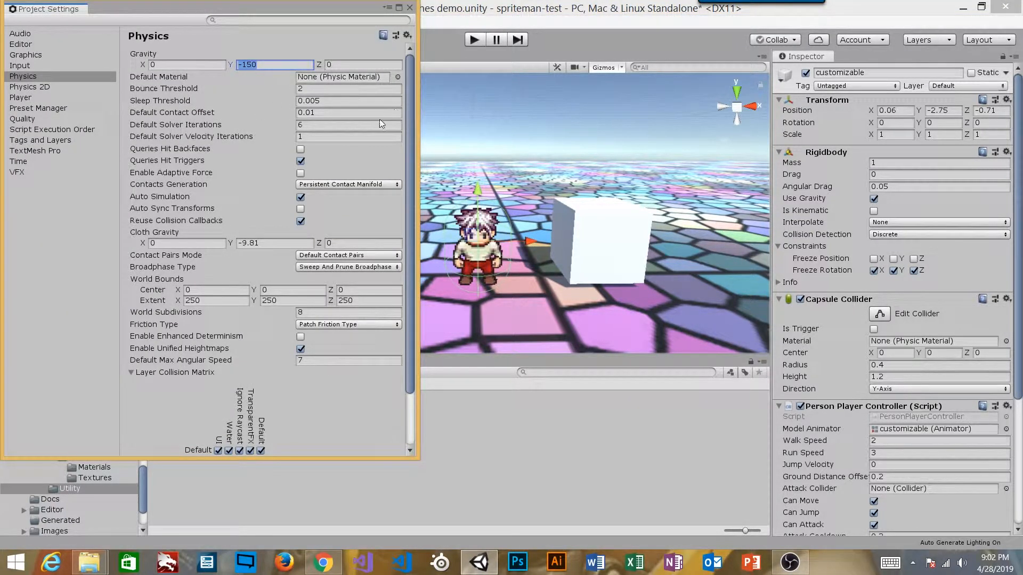
click(409, 8)
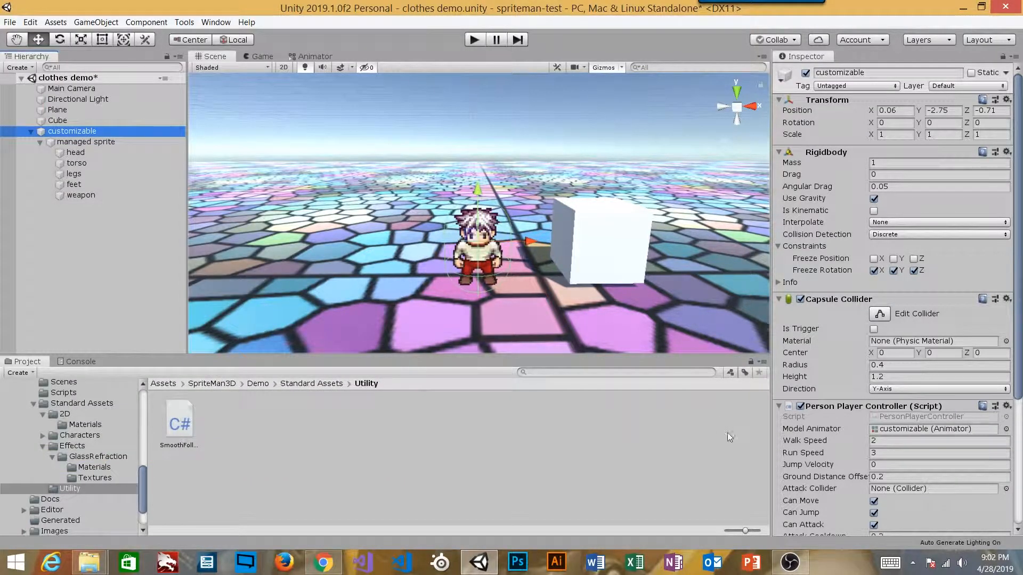
- Set the jump velocity in the customizable object's Person Player Controller to 20
scroll(819, 366, down, 5)
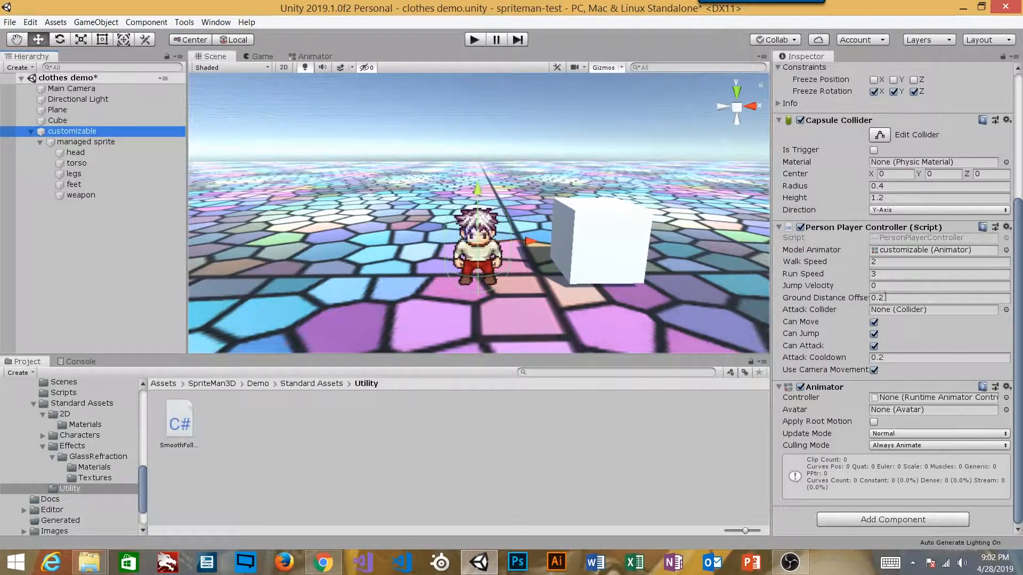
click(882, 287)
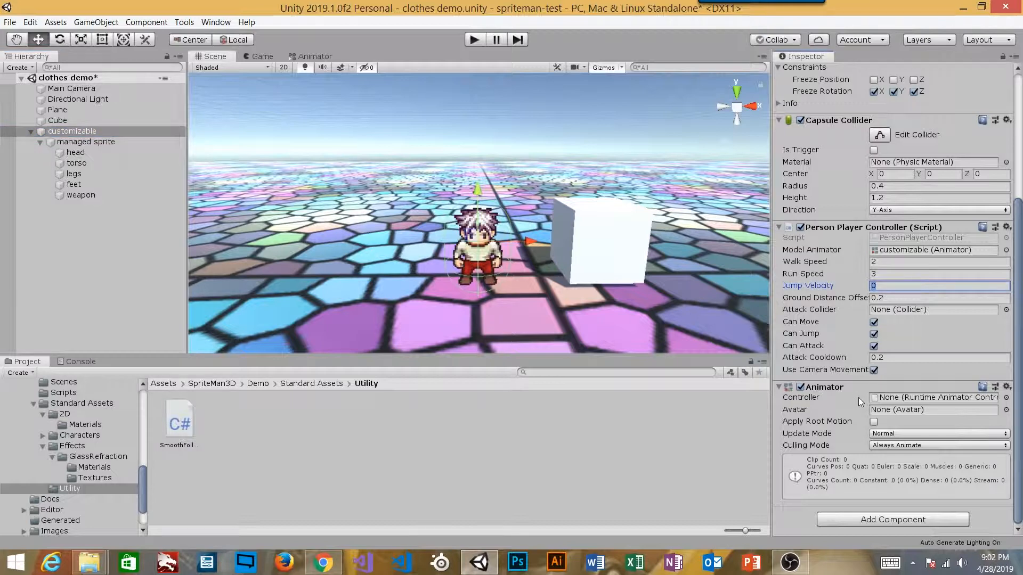
text(20)
- Play the scene, walk the character around and make it jump in front of the cube, and stop playback
click(474, 39)
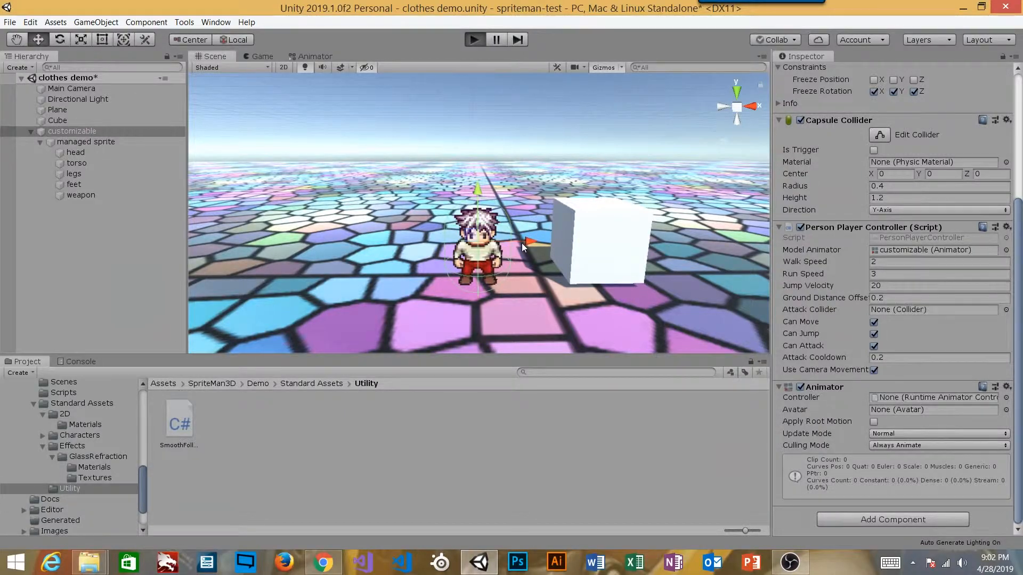
key(d)
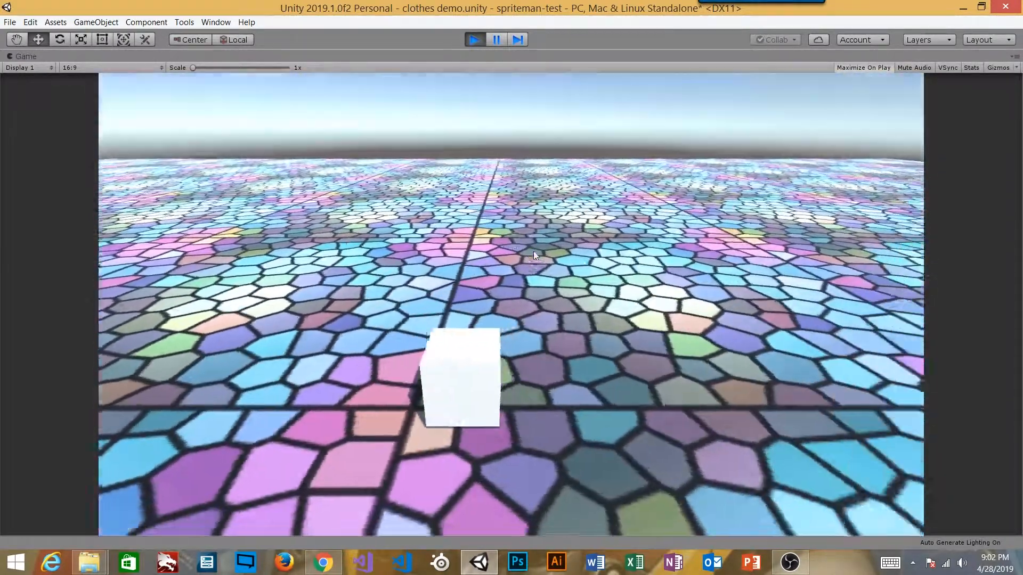
key(a)
key(d)
key(s)
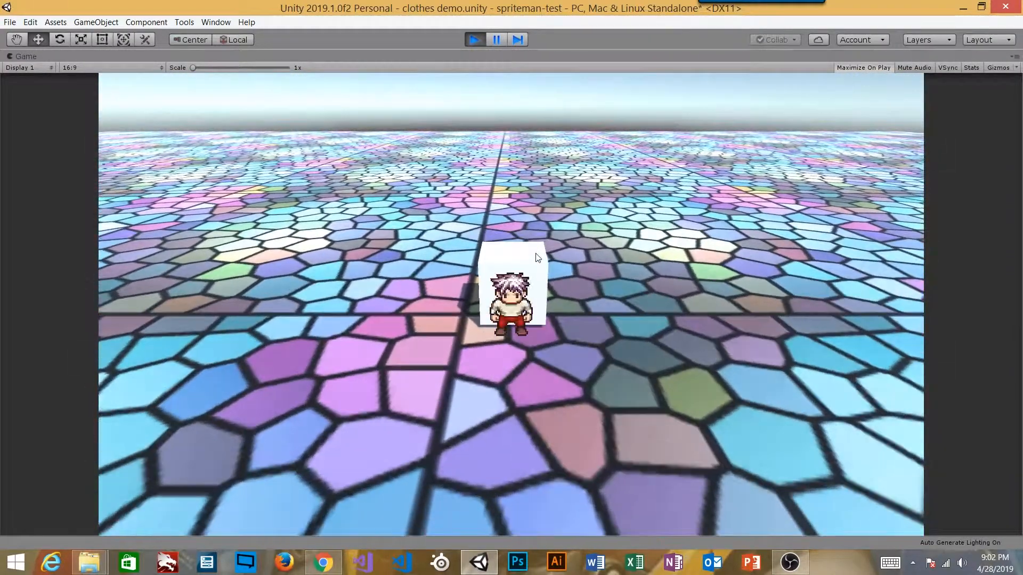
key(space)
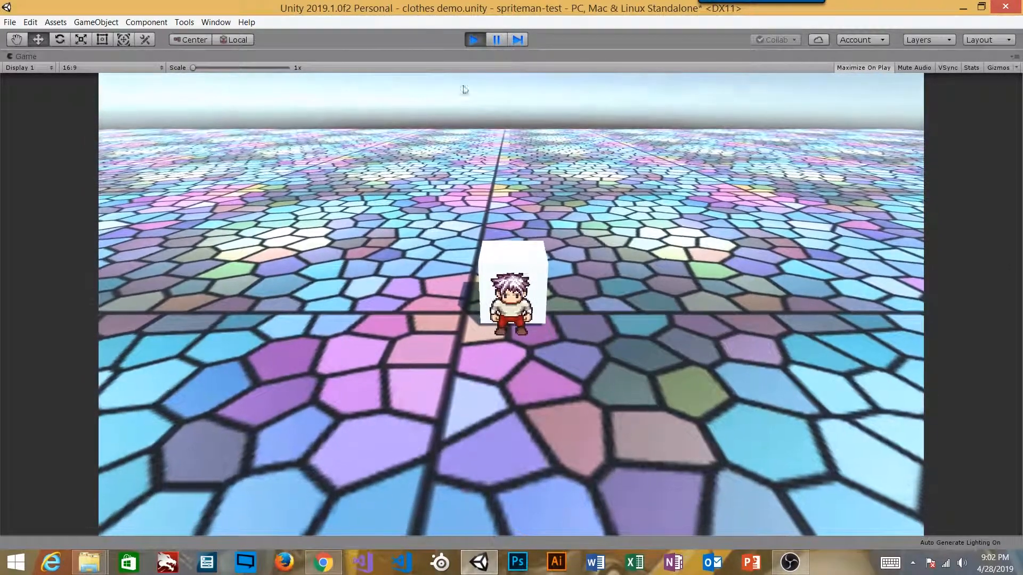
click(474, 40)
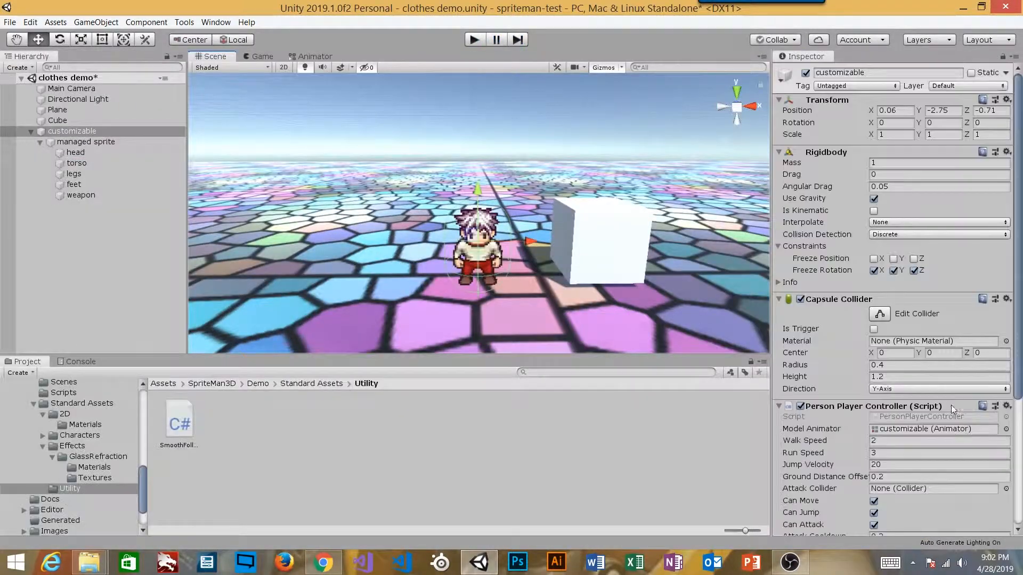
- Set the customizable object's jump velocity to 30 and its Rigidbody mass to 50
click(894, 464)
text(30)
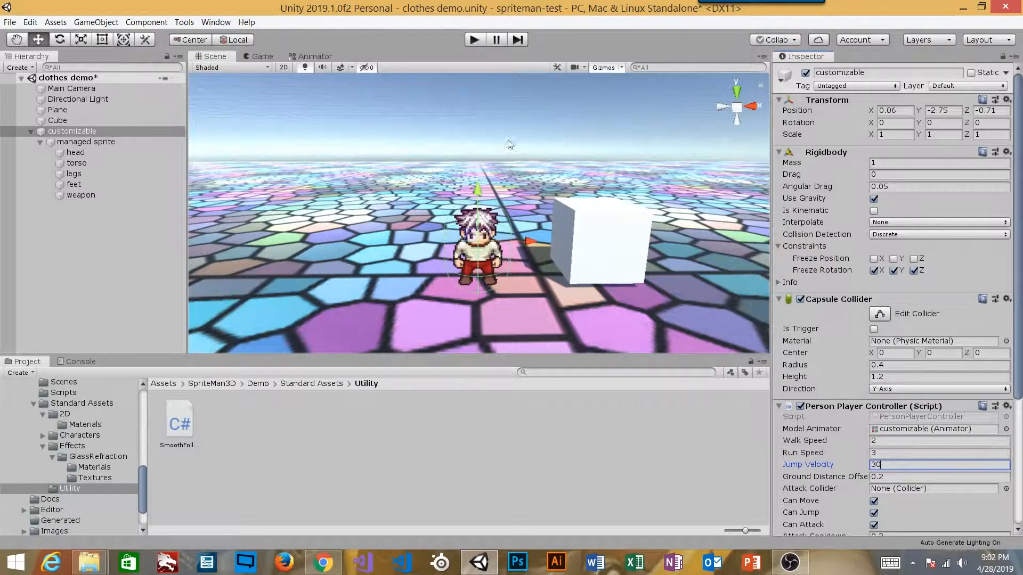
click(884, 174)
click(875, 163)
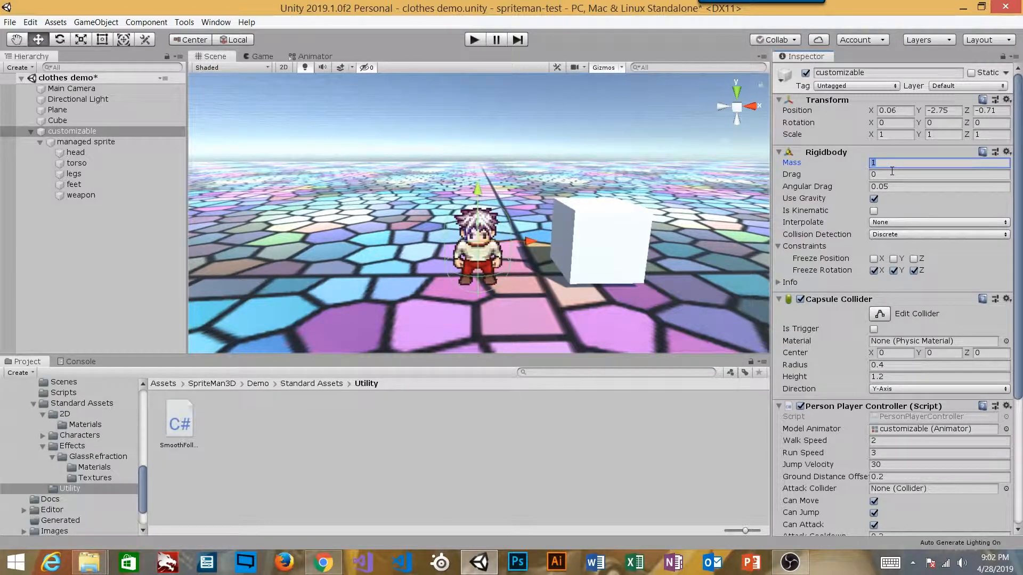
- Play the scene, test jumping while moving the character back and forth past the cube, and stop playback
click(474, 39)
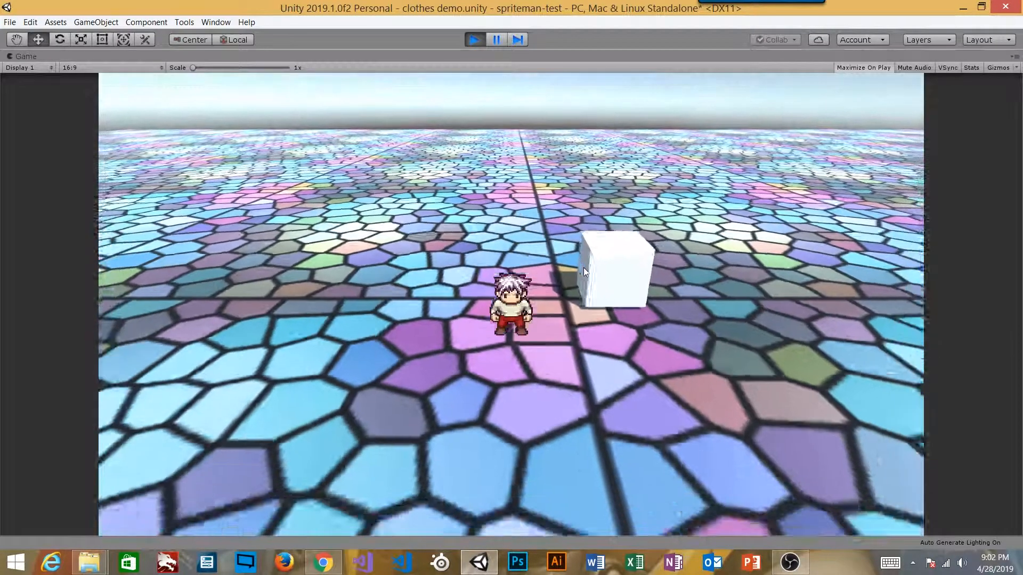
key(w)
key(space)
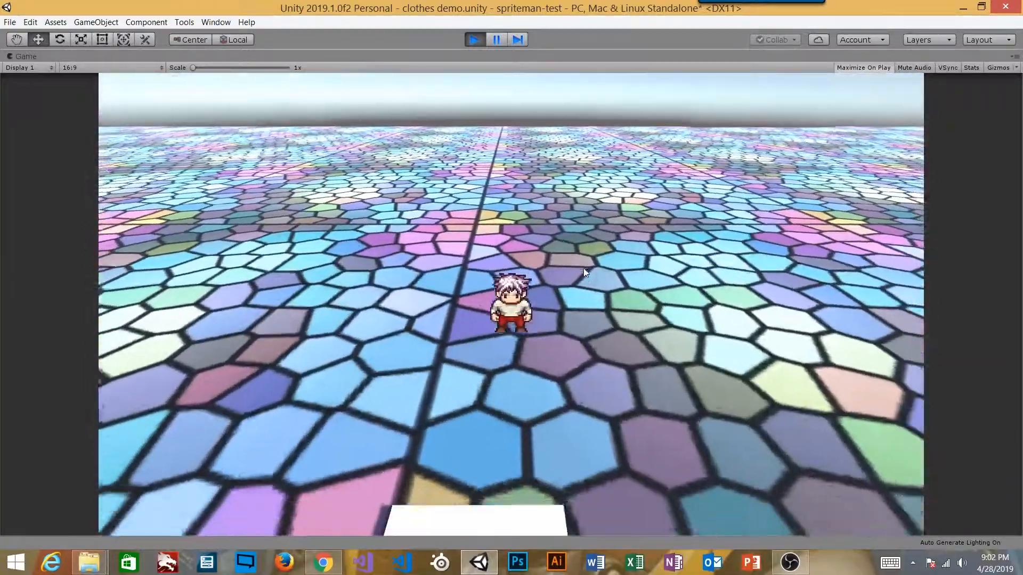
key(s)
key(space)
key(w)
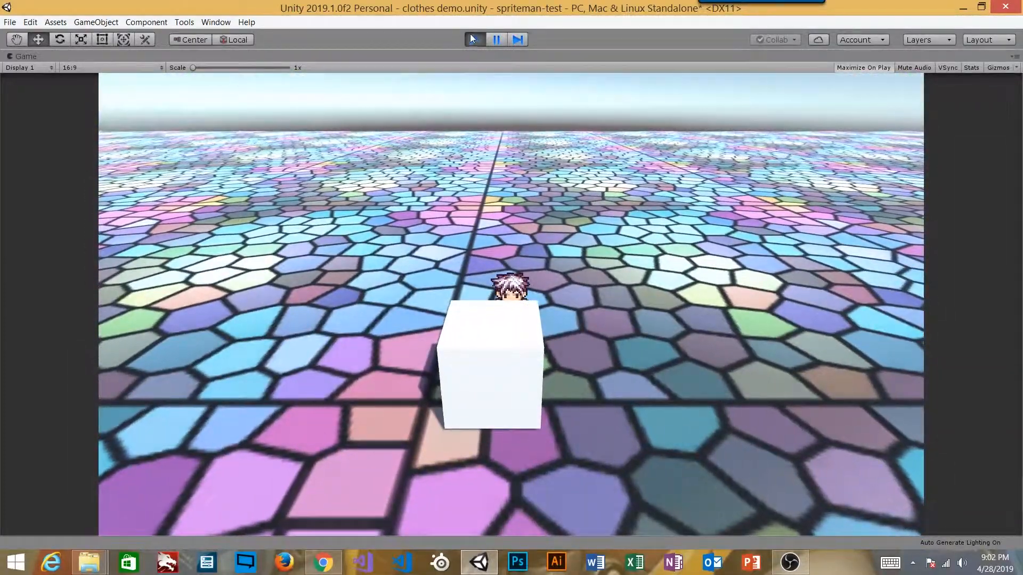
click(474, 39)
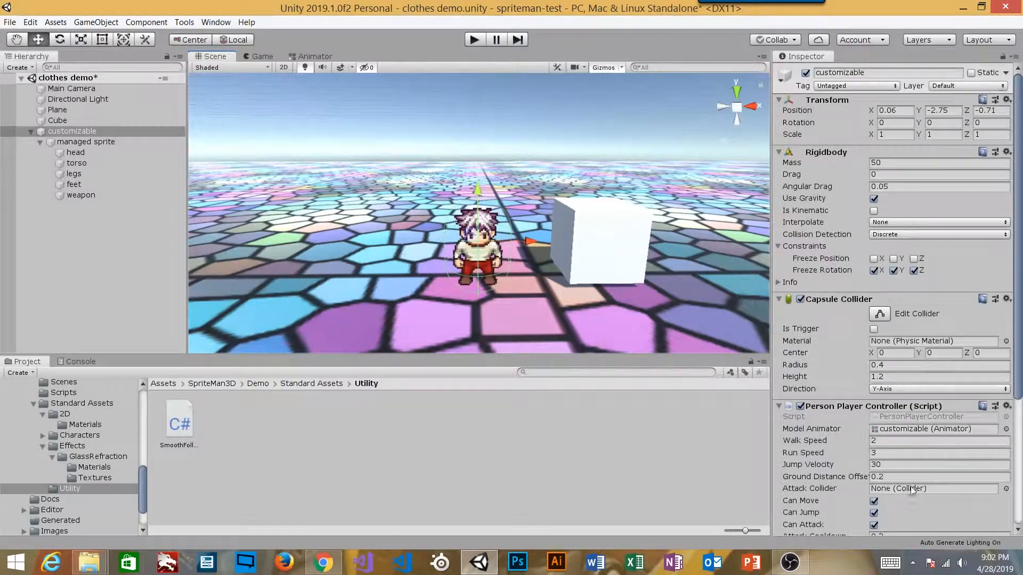
- Set the customizable object's jump velocity to 25
click(890, 465)
text(25)
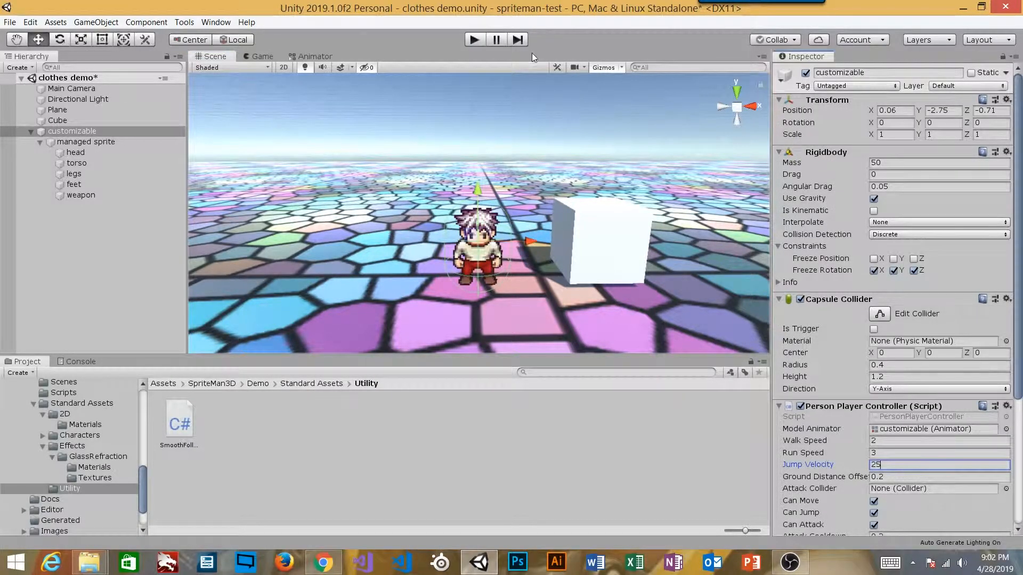
- Play the scene, test the reduced jump height while moving the character around the cube in all directions, and stop playback
click(474, 38)
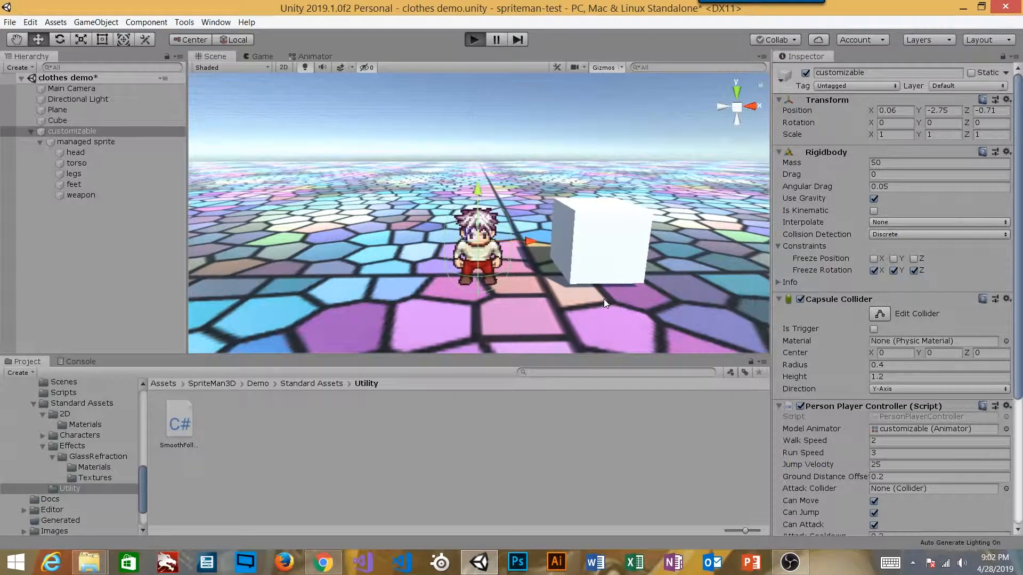
key(space)
key(d)
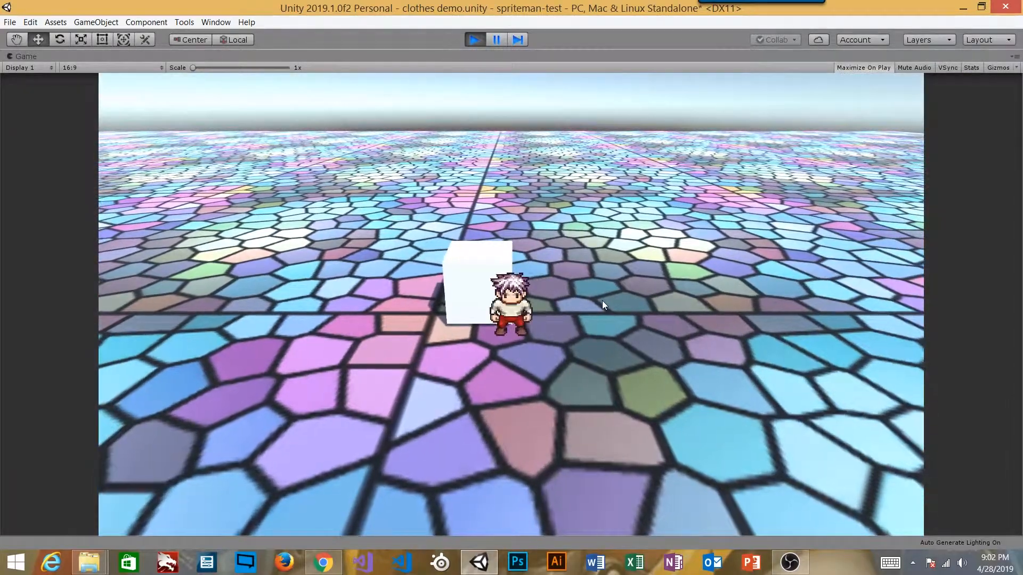
key(space)
key(a)
key(d)
key(a)
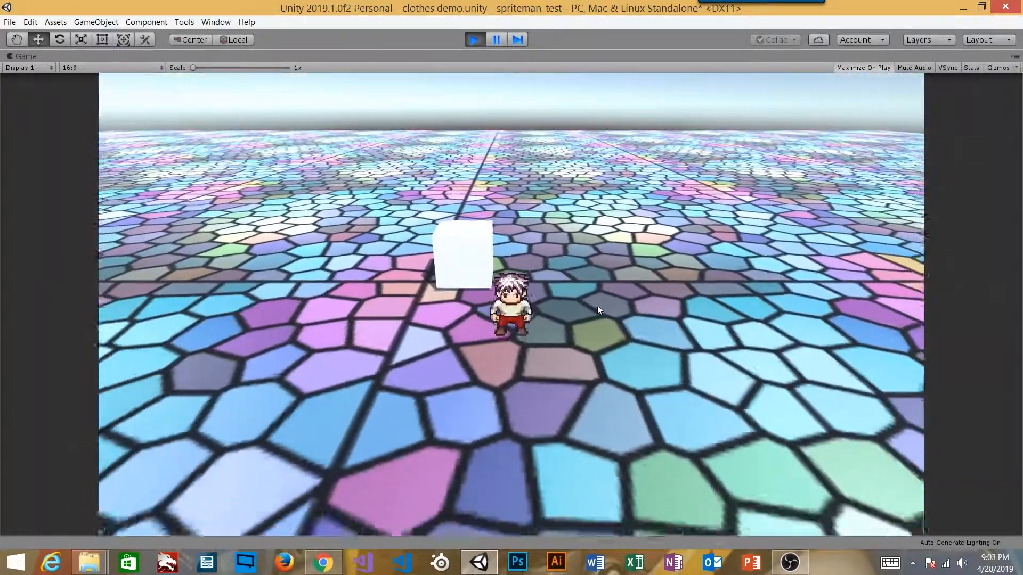
key(s)
key(a)
key(w)
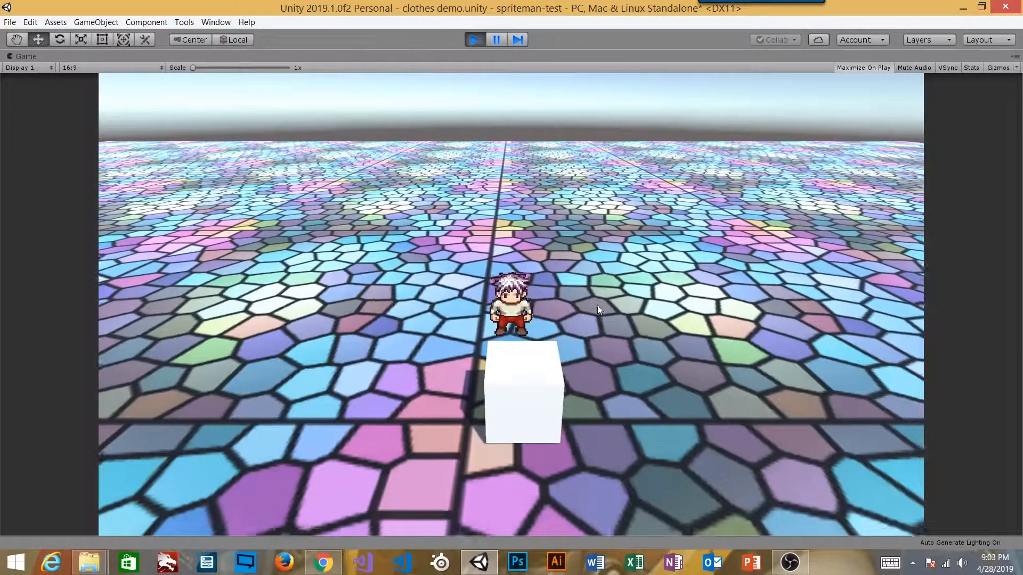
key(ctrl+p)
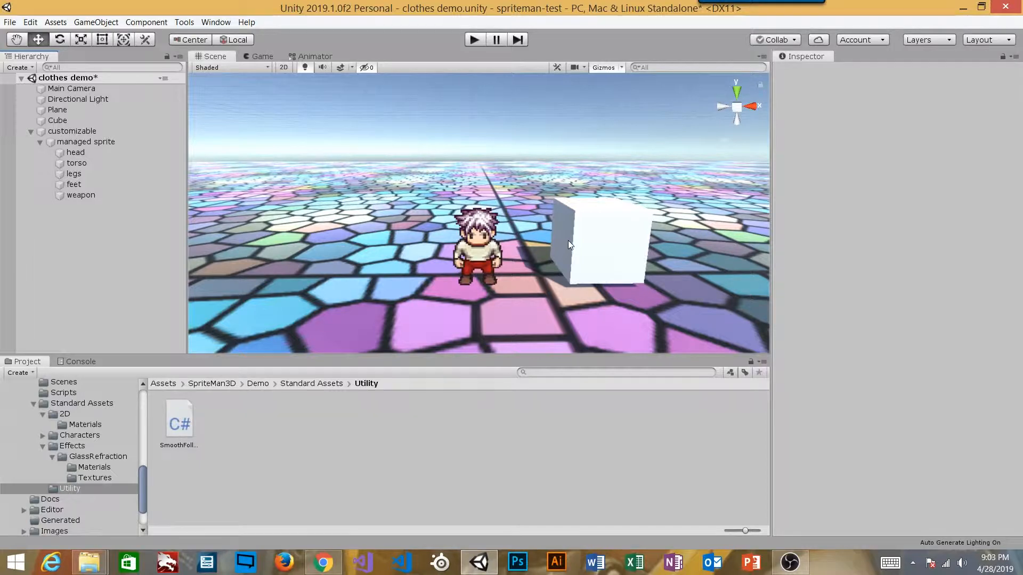
alt+drag(564, 248, 536, 243)
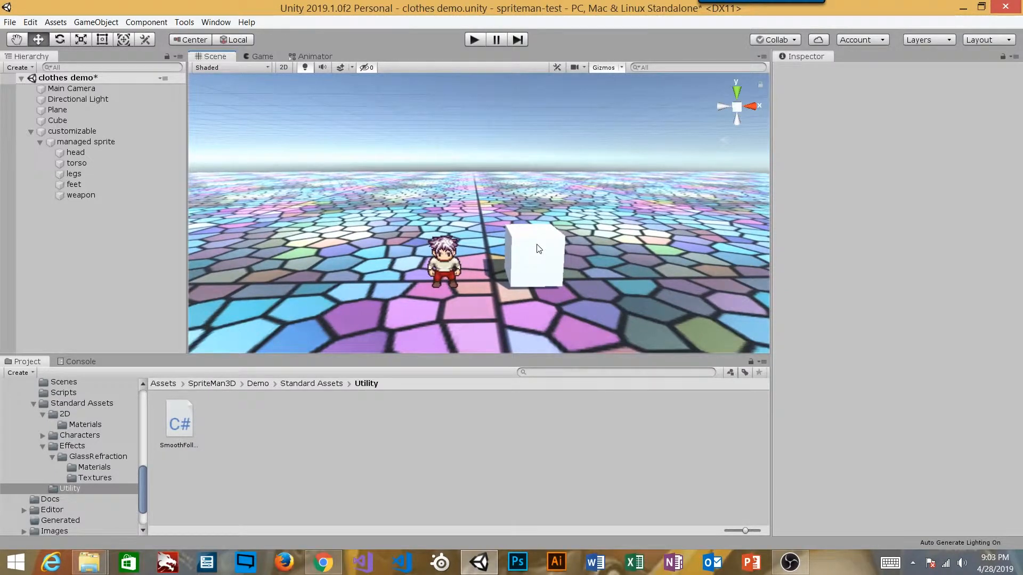